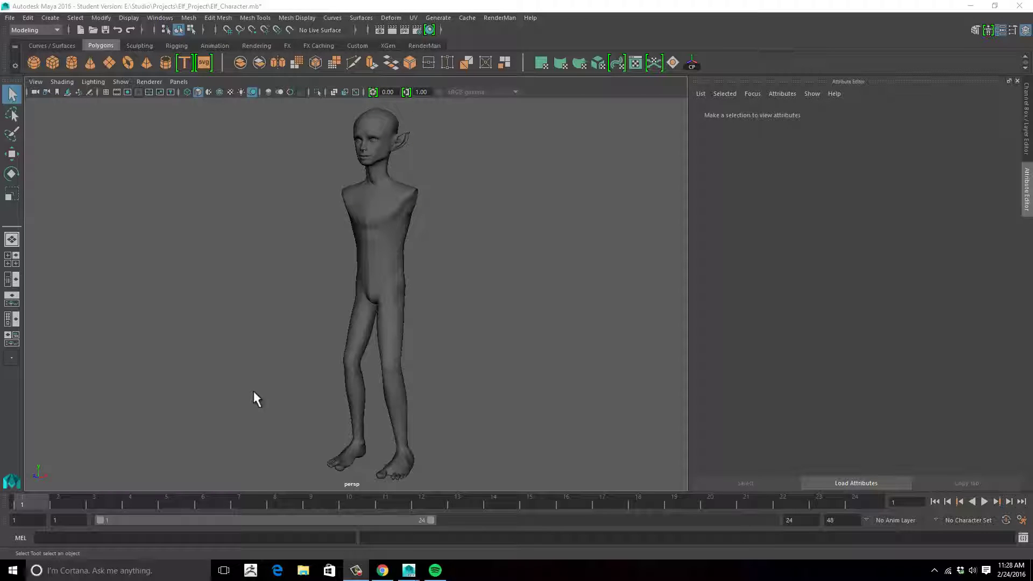
Step: Examine the armless character's shoulders and torso in perspective and against the arms of the front reference drawing
alt+right_drag(314, 324, 419, 327)
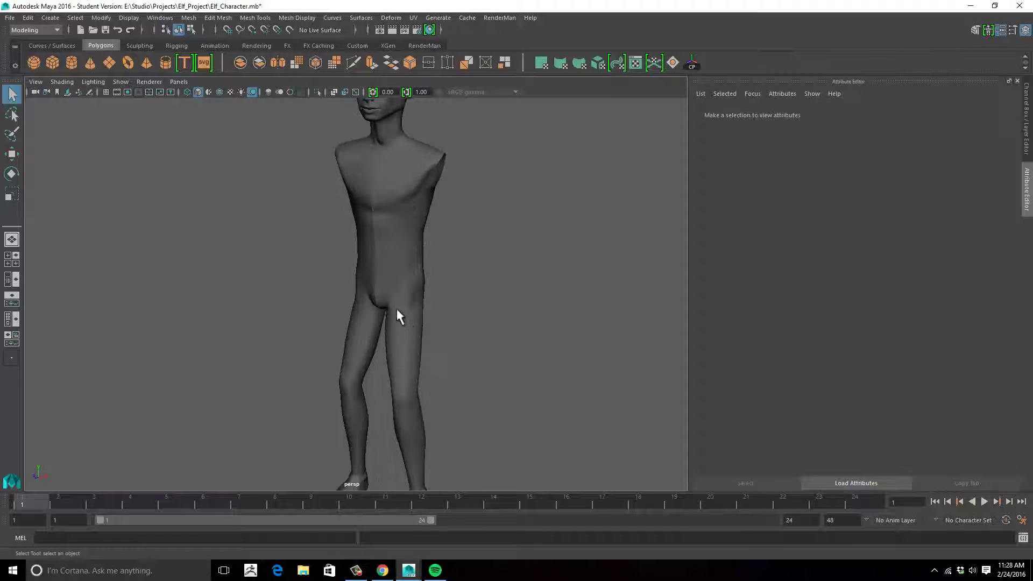
alt+middle_drag(387, 301, 360, 392)
alt+right_drag(363, 389, 439, 375)
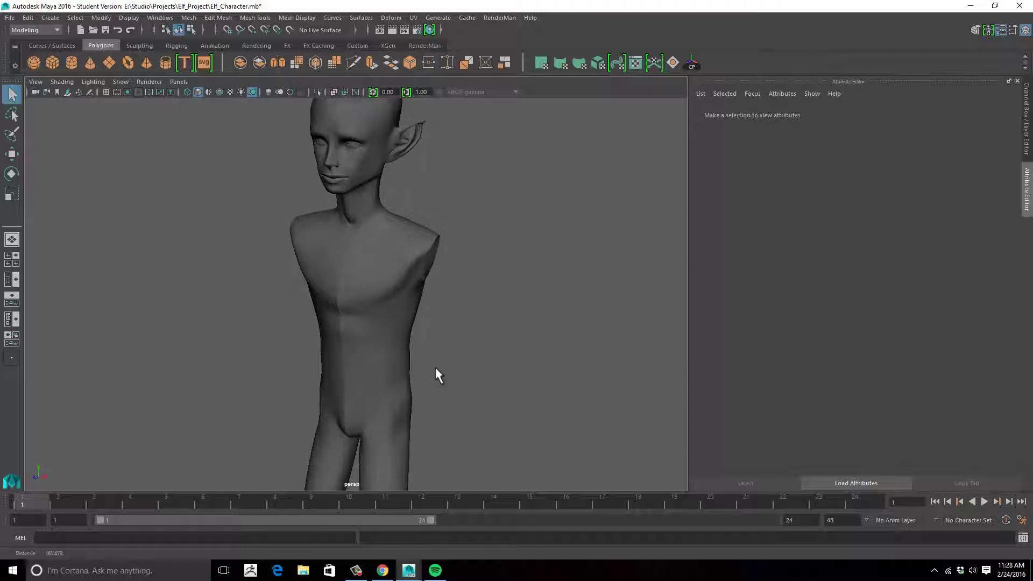
alt+middle_drag(397, 335, 402, 365)
alt+drag(403, 365, 399, 353)
alt+middle_drag(401, 327, 400, 348)
alt+drag(377, 355, 415, 350)
key(space)
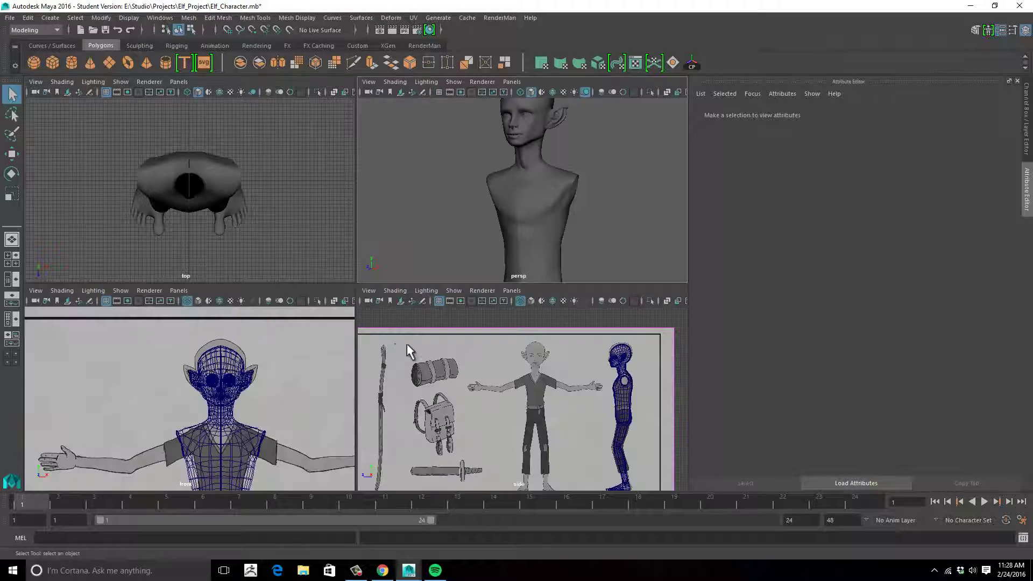
key(space)
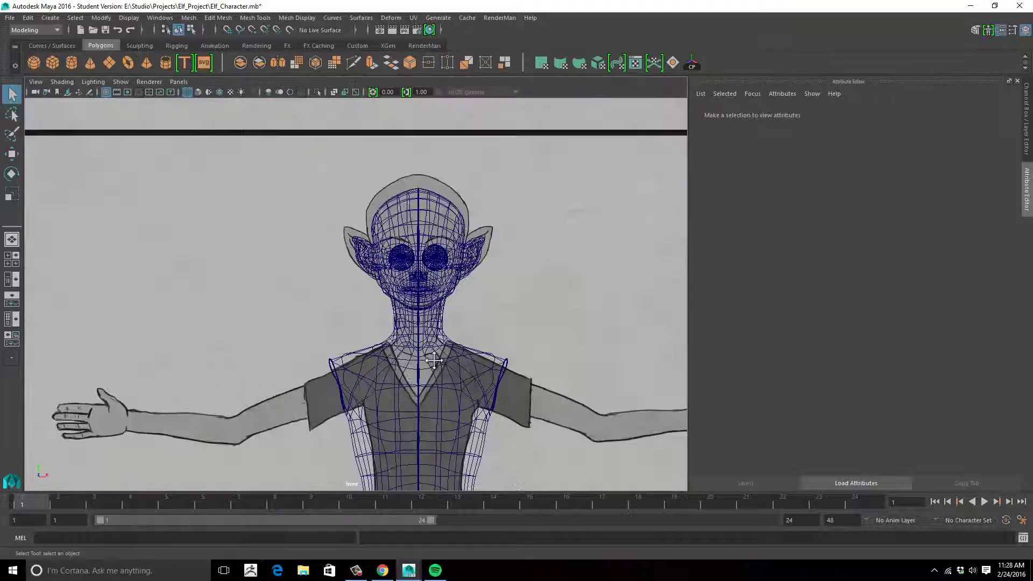
alt+middle_drag(458, 371, 334, 278)
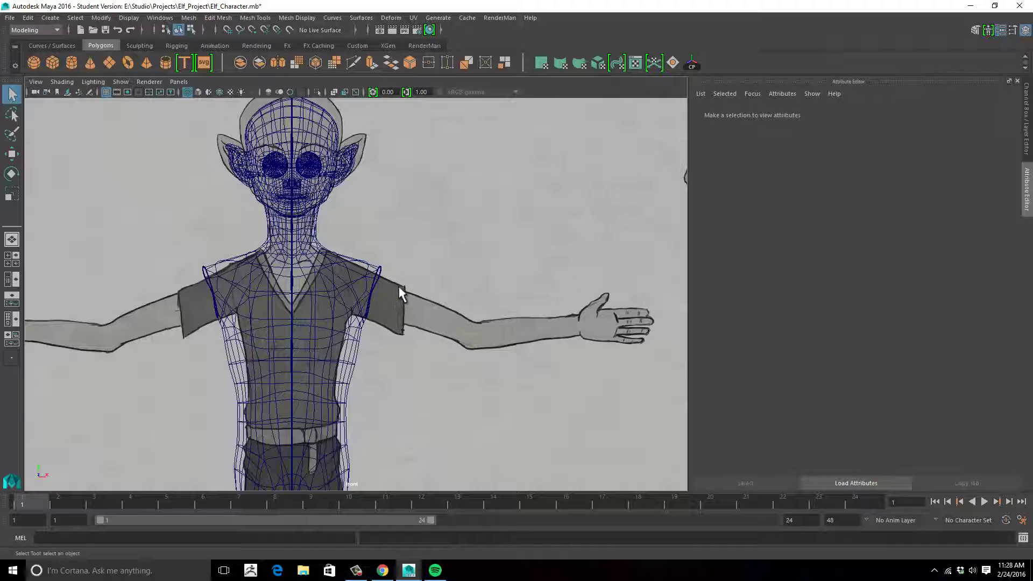
key(space)
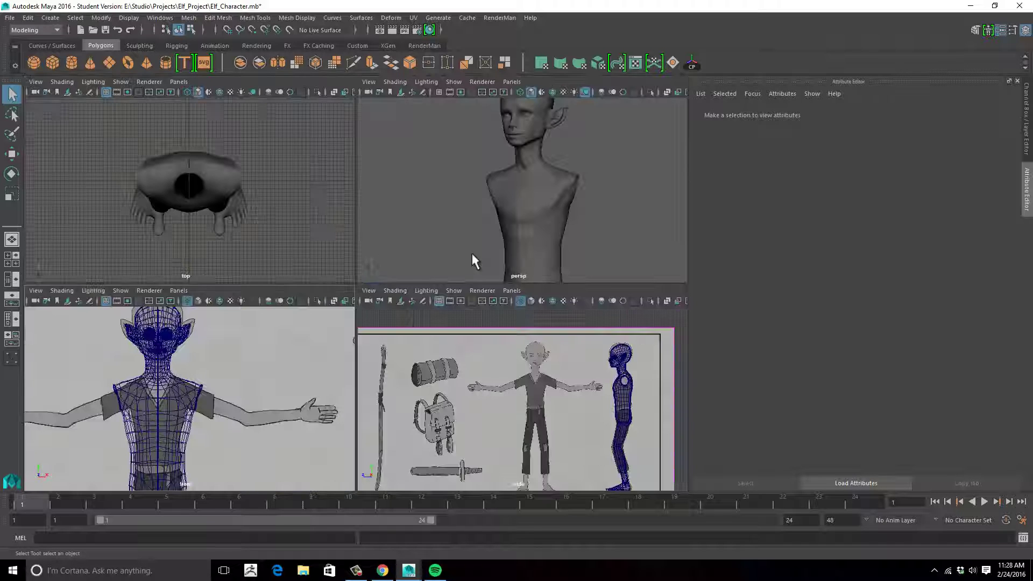
Step: Select the open border edge loop of the left armhole and extrude it
alt+drag(573, 214, 538, 212)
right_drag(534, 196, 536, 173)
double_click(549, 182)
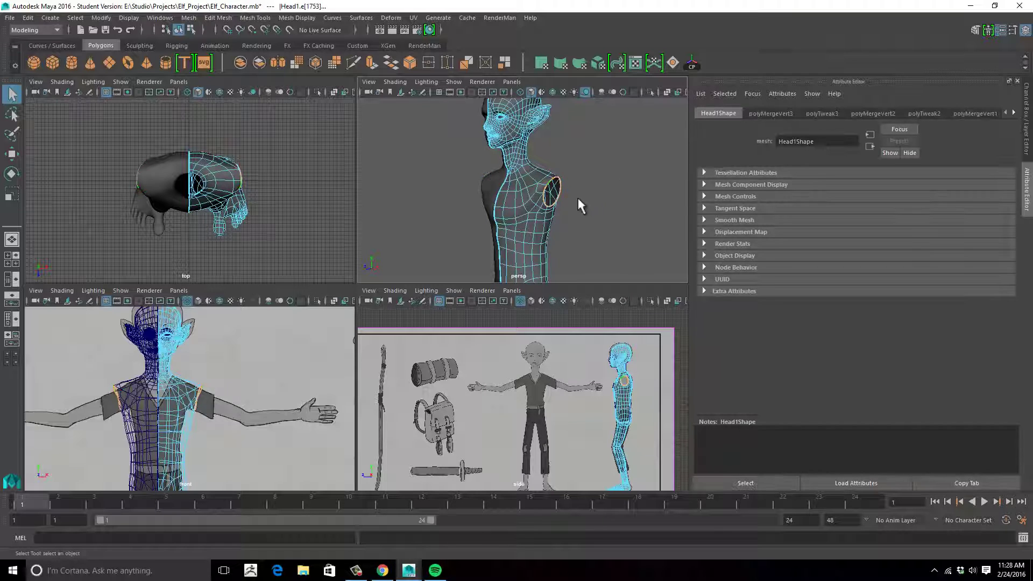
alt+drag(579, 205, 615, 207)
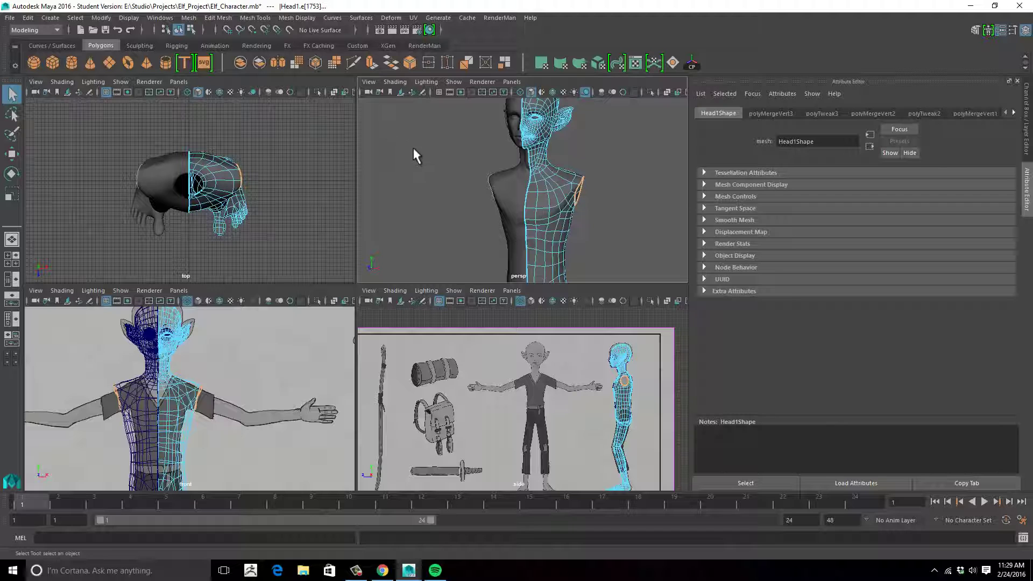
alt+drag(437, 146, 425, 160)
key(space)
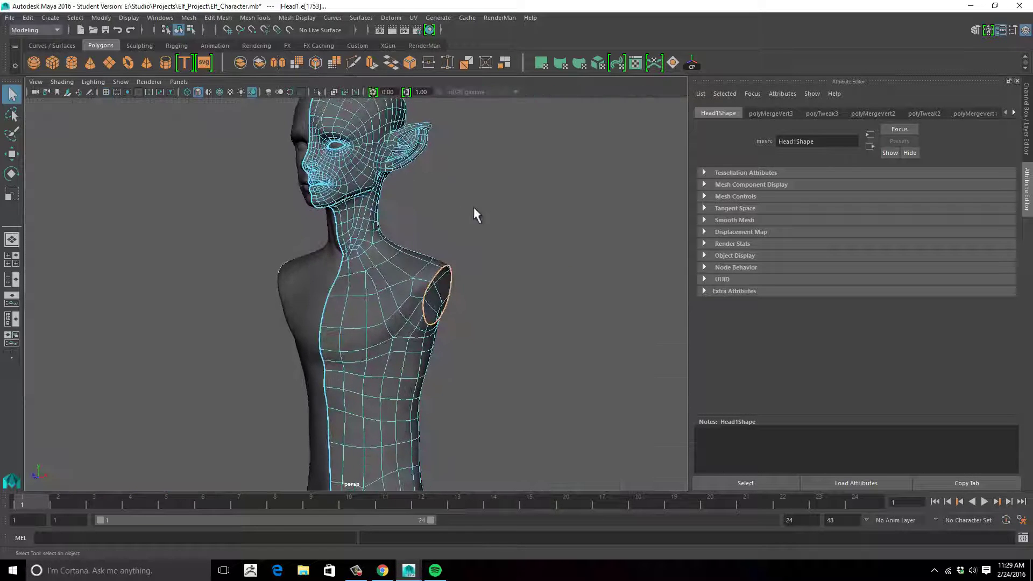
alt+middle_drag(474, 208, 446, 216)
alt+right_drag(446, 216, 505, 212)
mouse_move(475, 221)
alt+mouse_down()
mouse_move(445, 212)
mouse_move(473, 207)
alt+mouse_up()
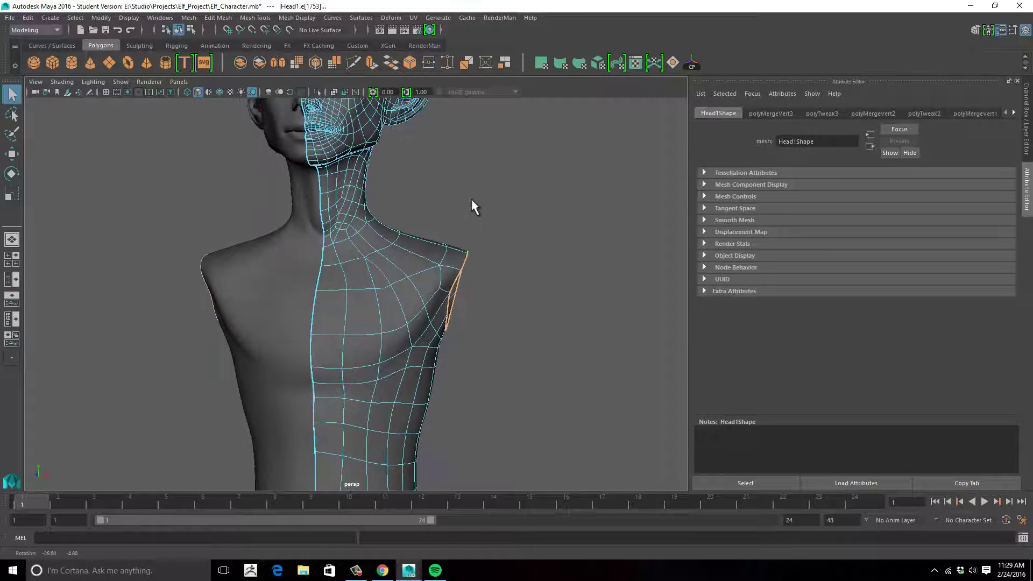
click(372, 63)
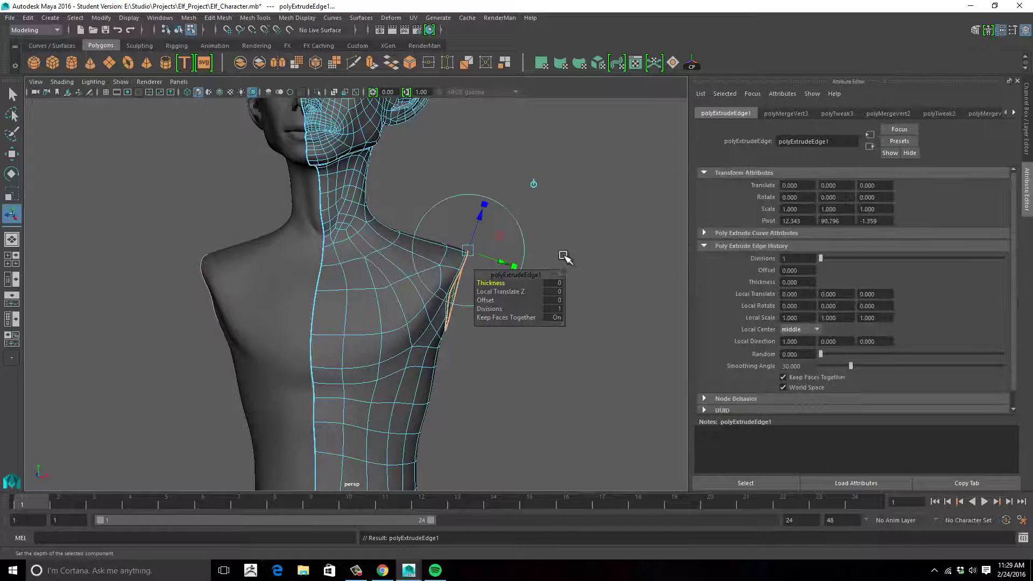
Step: Try pulling the extruded armhole edges outward, turn off the smooth mesh preview, and undo the trial moves
drag(518, 260, 542, 271)
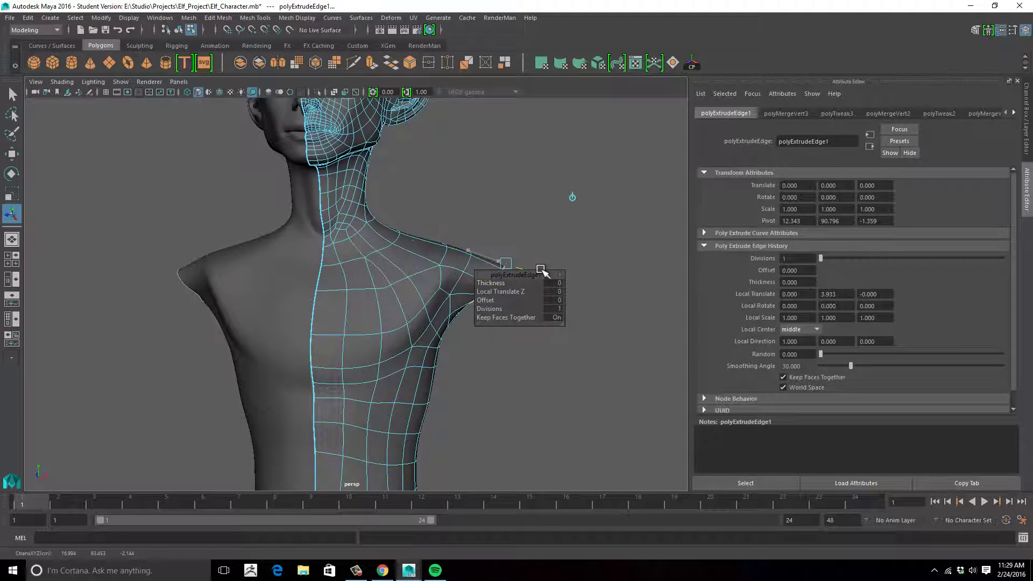
key(w)
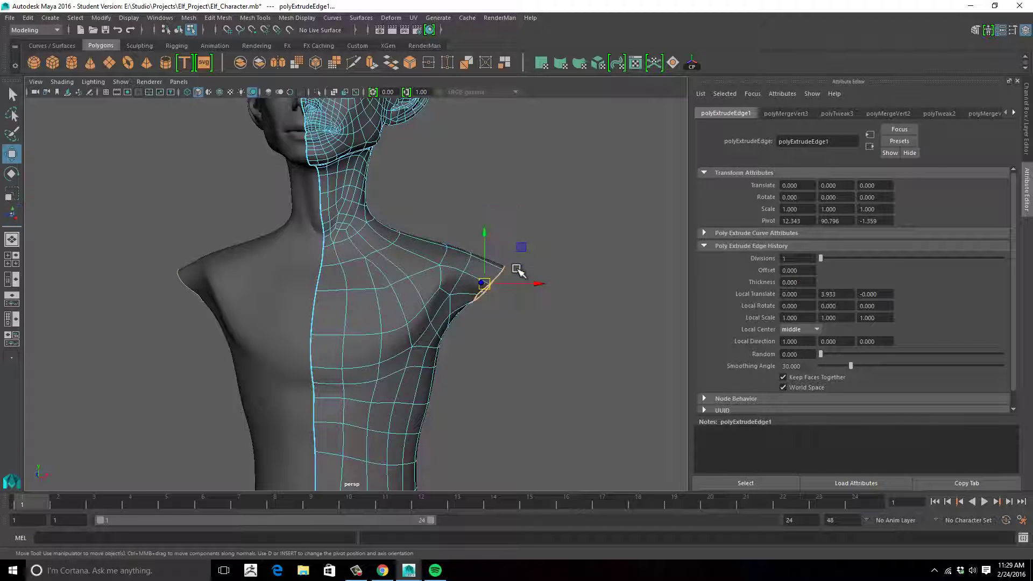
key(1)
key(space)
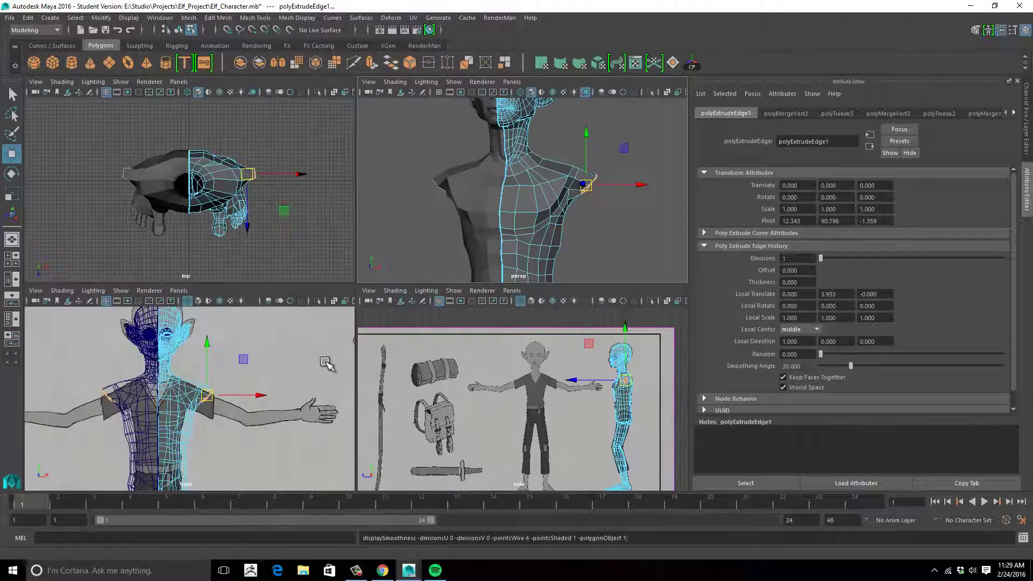
key(space)
alt+middle_drag(391, 332, 386, 295)
drag(383, 256, 394, 261)
key(ctrl+z)
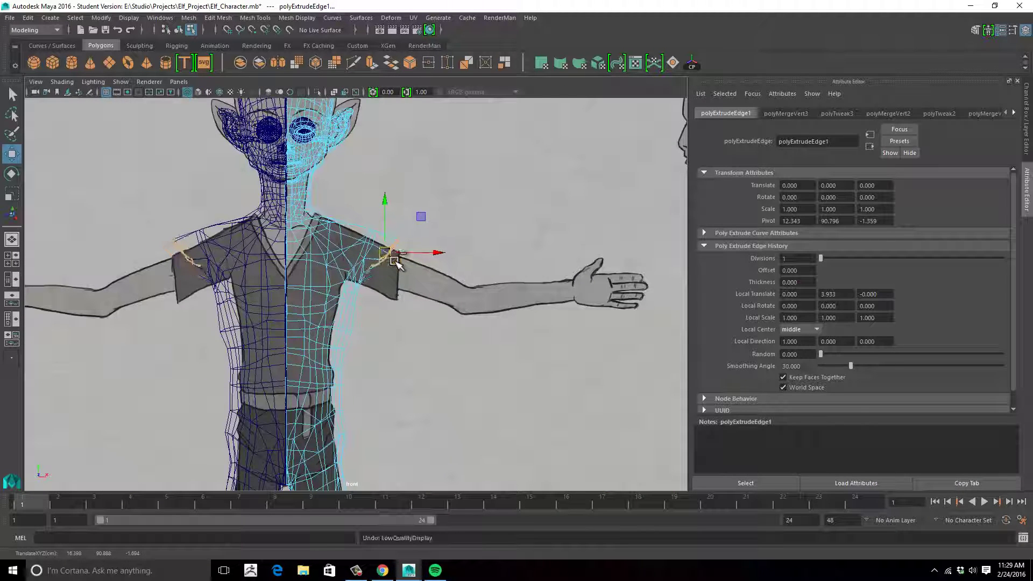
key(ctrl+z)
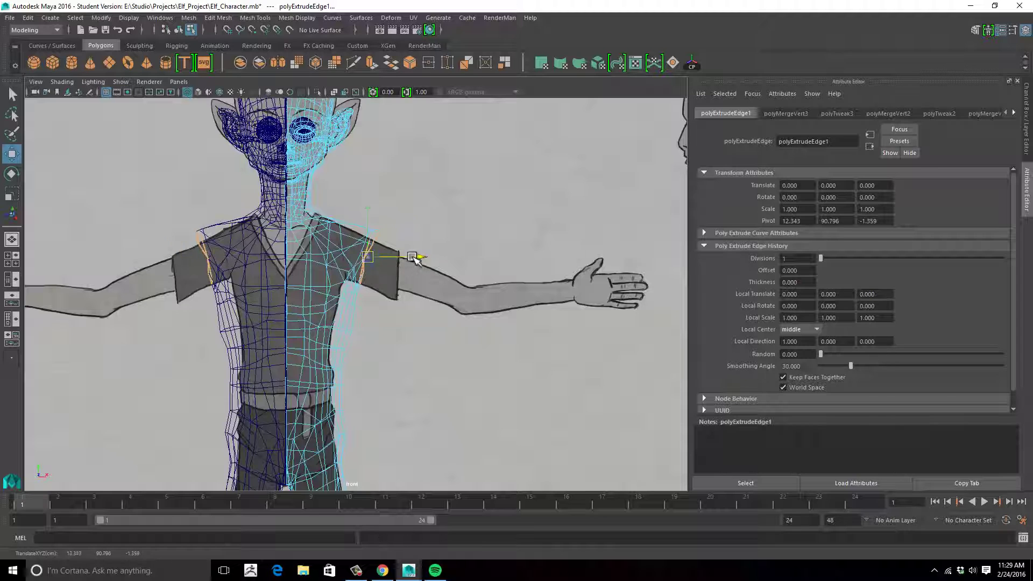
Step: Fit the extruded loop to the elbow of the front reference, then extrude it again along the forearm to the wrist
drag(413, 257, 461, 306)
key(r)
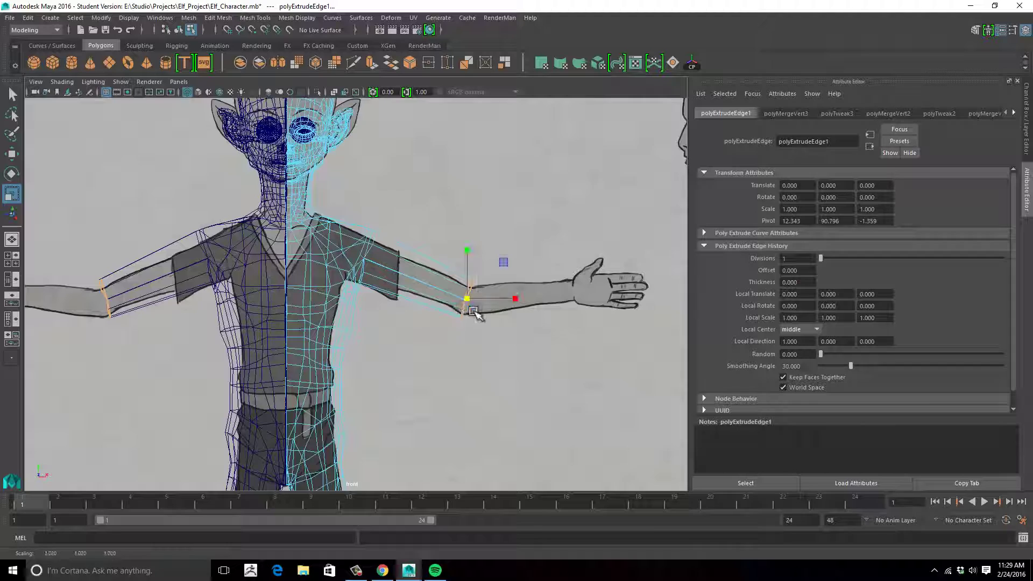
key(ctrl+e)
key(w)
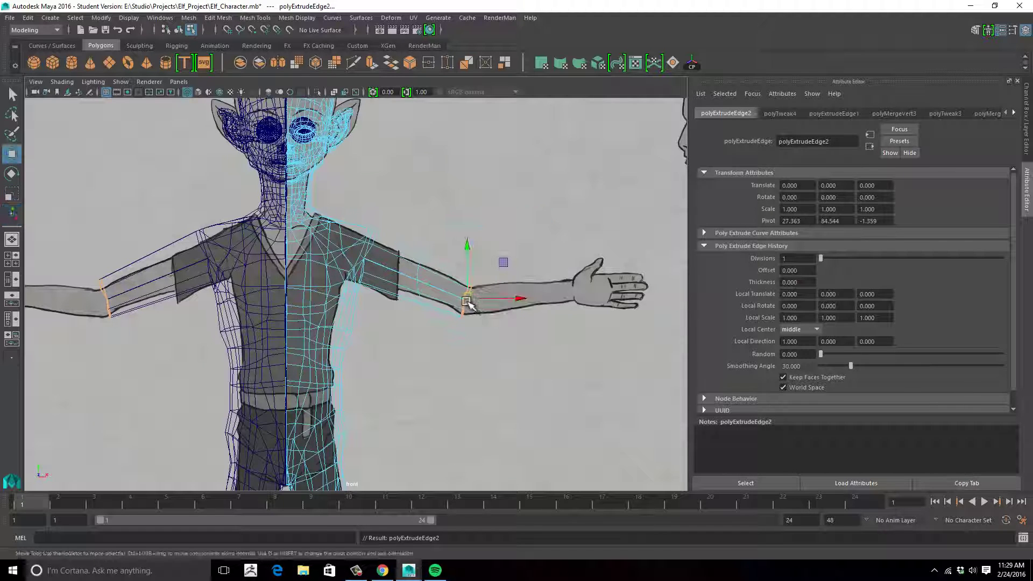
drag(486, 300, 572, 296)
Step: Scale, rotate and reposition the wrist edge loop so the end of the forearm matches the reference drawing
key(r)
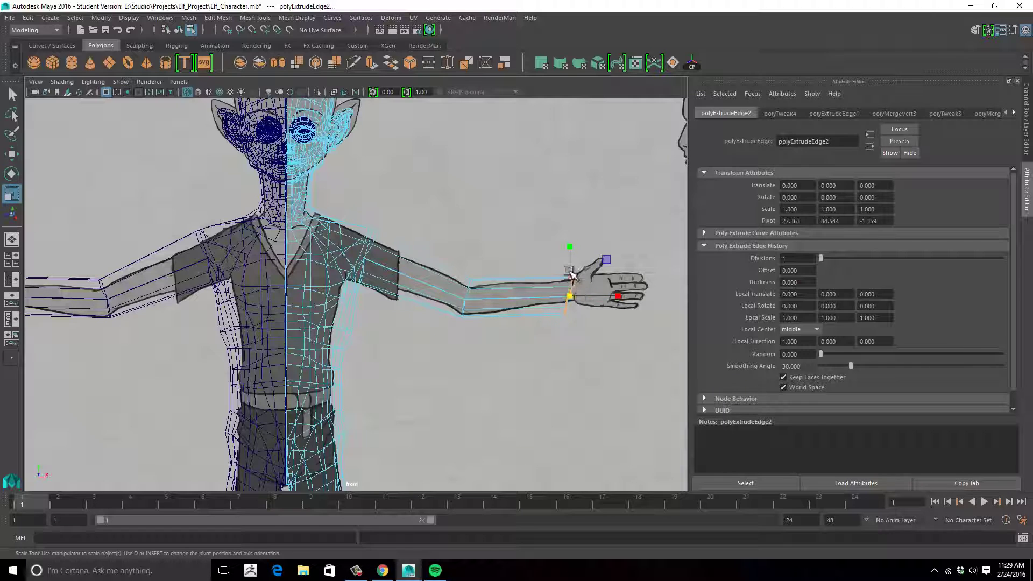
key(t)
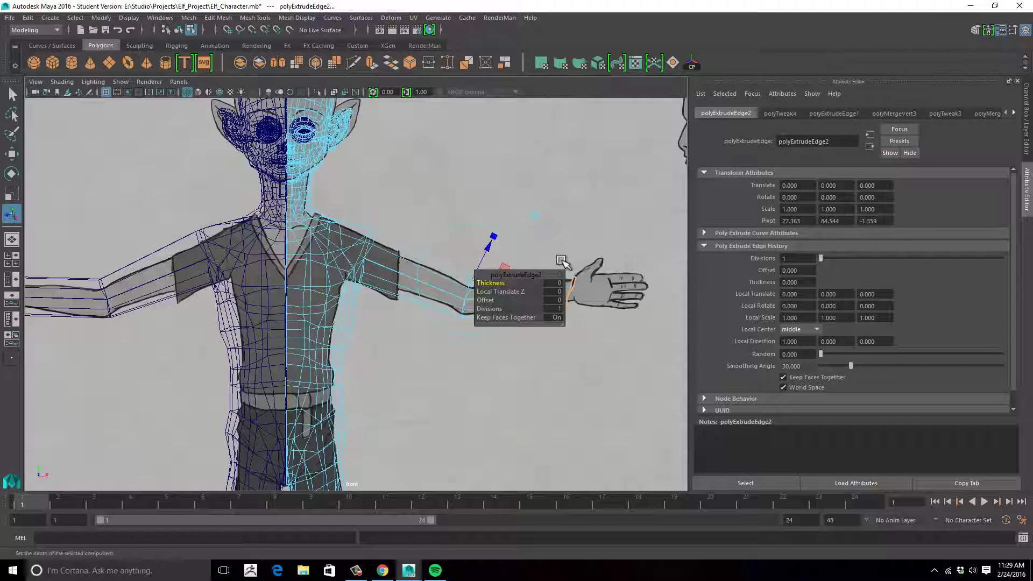
key(e)
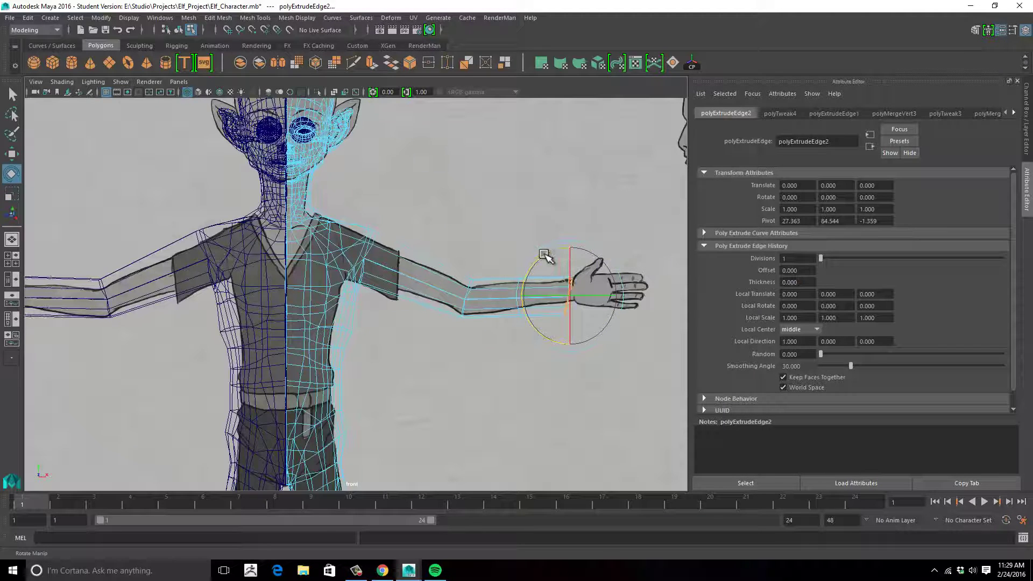
key(r)
drag(569, 295, 563, 296)
key(e)
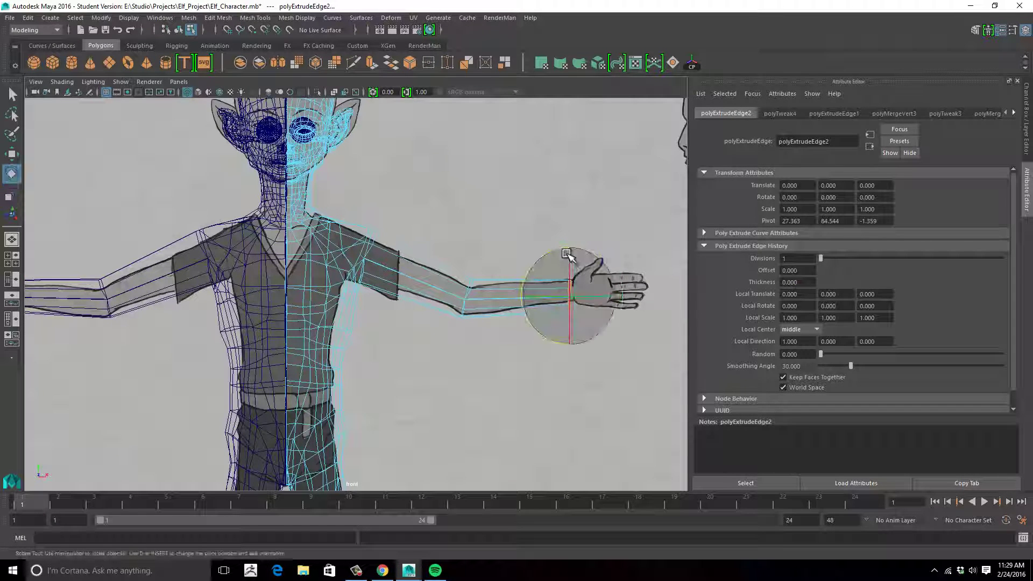
key(w)
drag(569, 249, 570, 245)
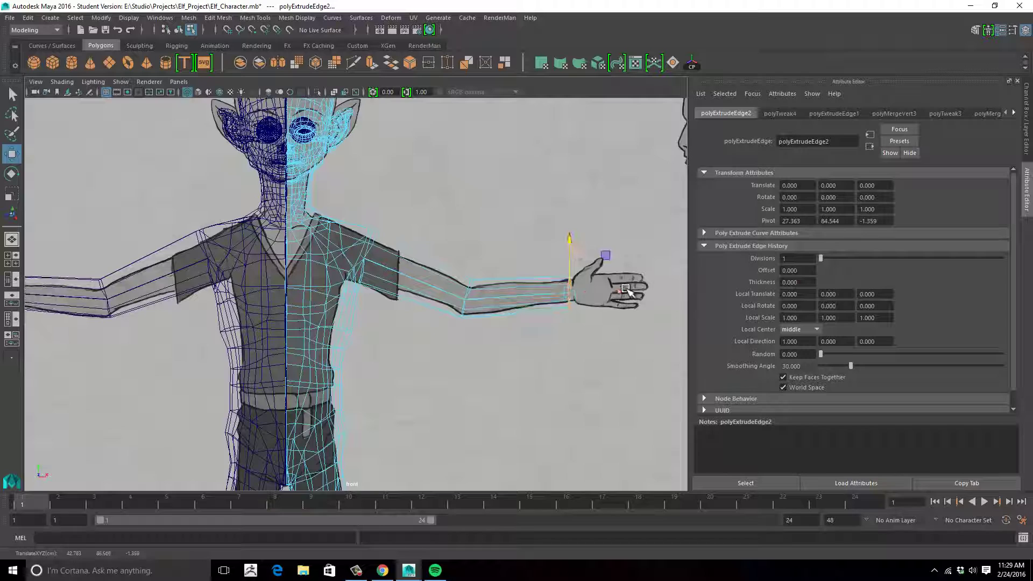
drag(626, 289, 629, 289)
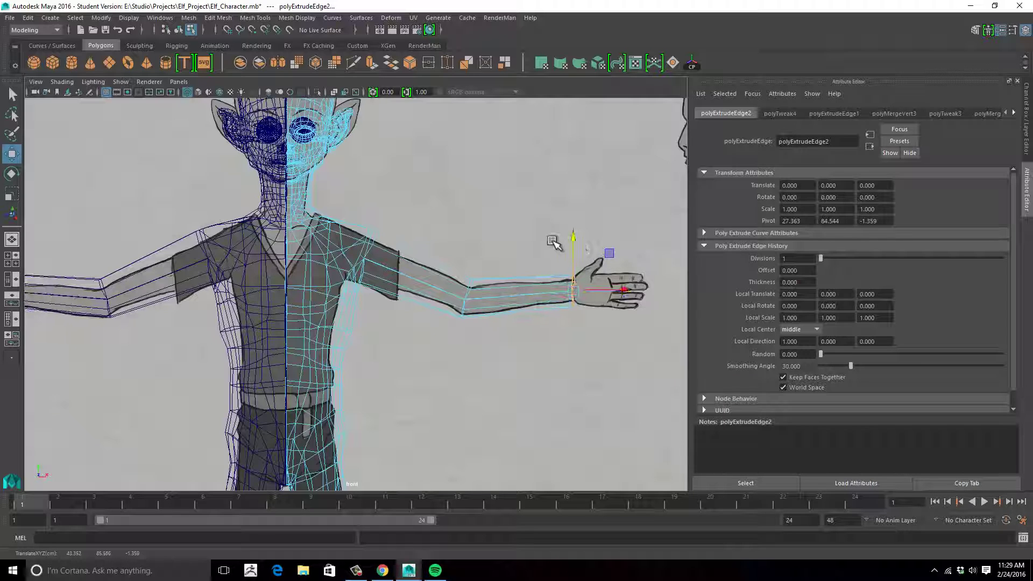
click(526, 246)
Step: Select the left elbow's vertices and move them backward along the Z axis to bend the arm
key(space)
key(space)
alt+drag(537, 205, 567, 215)
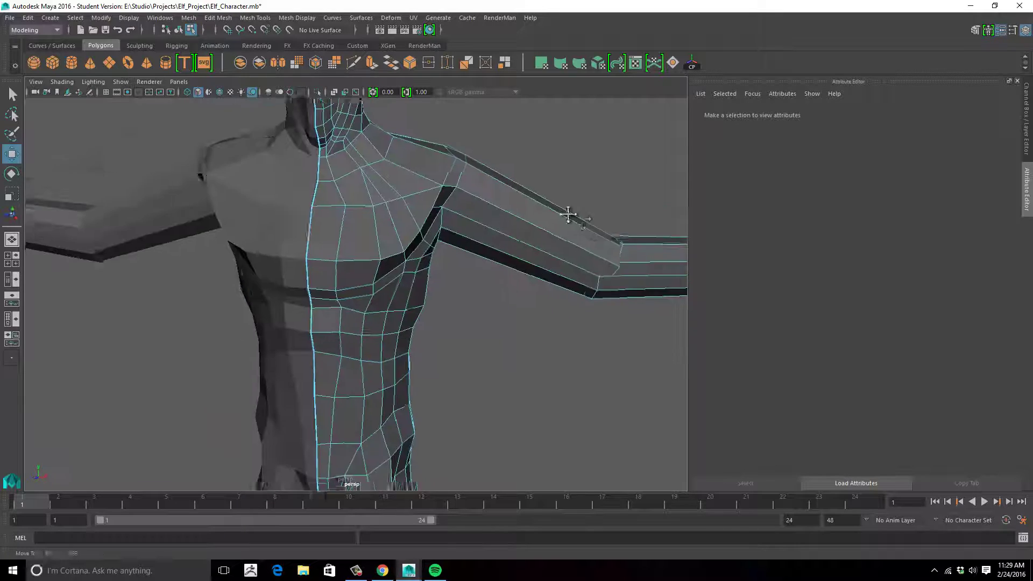
alt+middle_drag(567, 214, 500, 196)
scroll(429, 215, down, 6)
alt+middle_drag(487, 244, 514, 224)
alt+drag(514, 224, 541, 229)
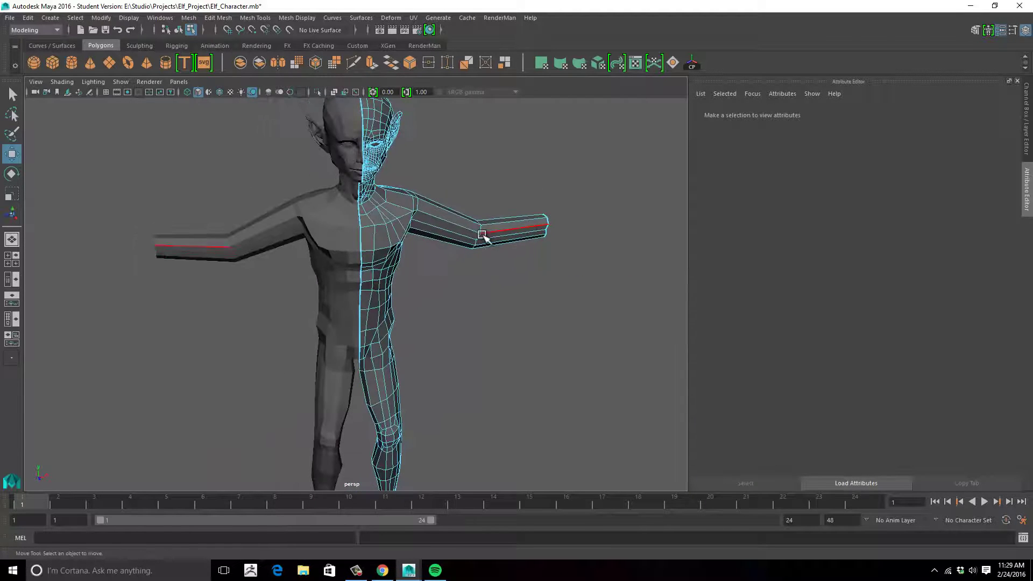
right_drag(482, 235, 442, 230)
drag(449, 209, 500, 270)
alt+drag(500, 272, 322, 274)
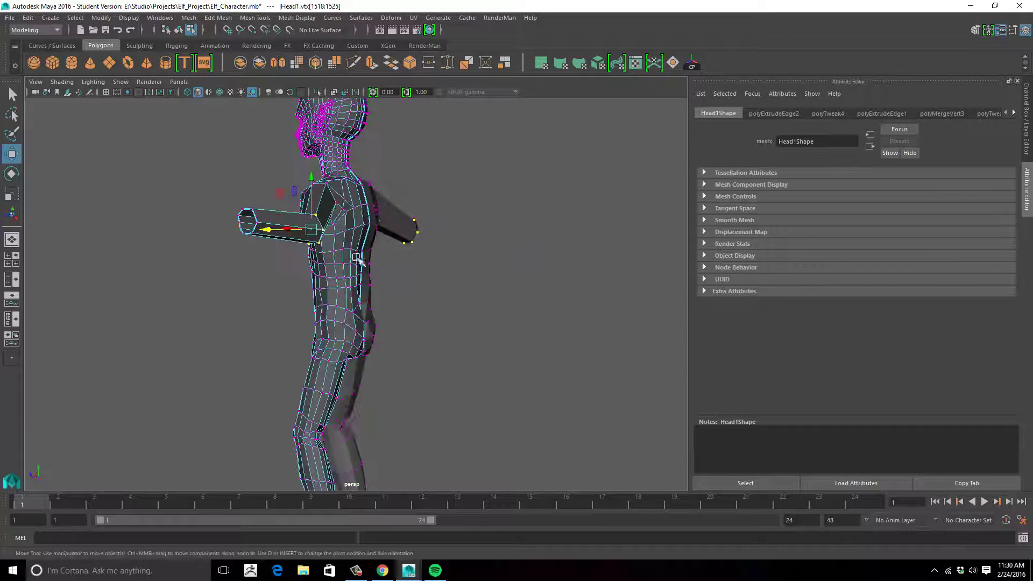
drag(308, 183, 315, 182)
Step: Adjust the height of the vertices on top of the left shoulder and near the base of the neck
alt+drag(464, 219, 493, 243)
alt+middle_drag(457, 237, 456, 292)
alt+right_drag(455, 292, 541, 246)
alt+middle_drag(509, 255, 503, 323)
alt+drag(503, 323, 464, 277)
alt+drag(464, 277, 472, 271)
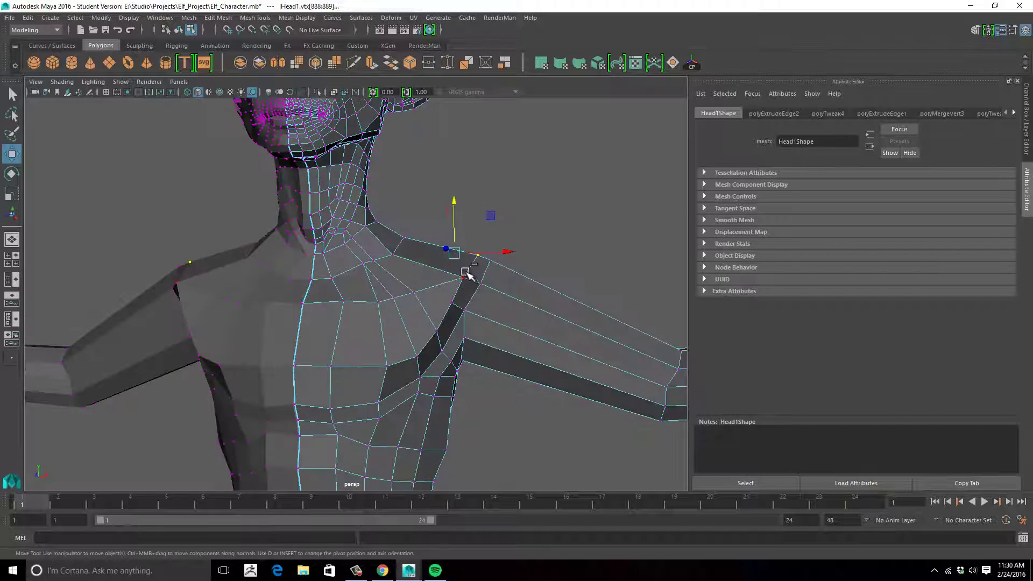
drag(451, 225, 397, 256)
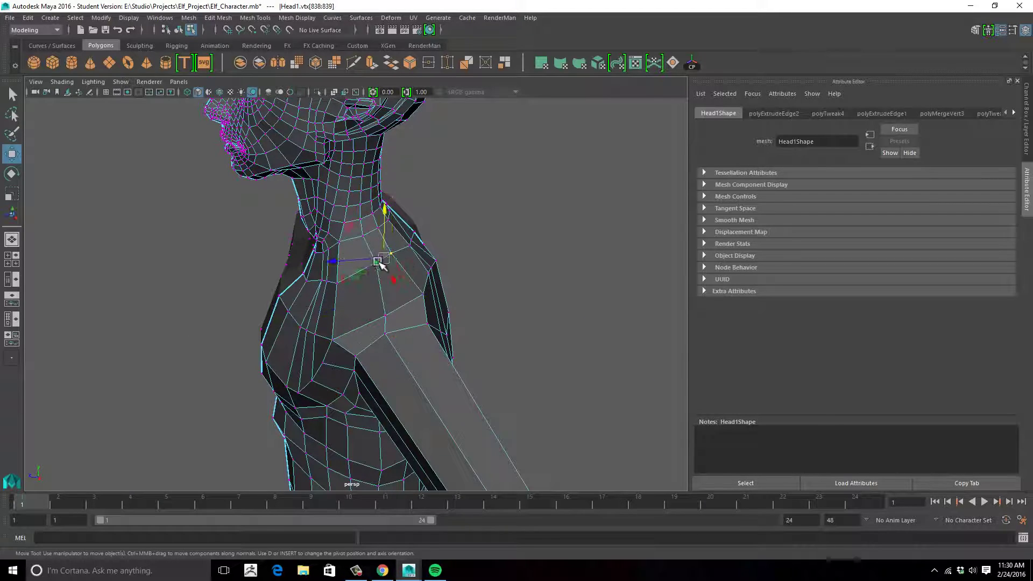
drag(387, 214, 514, 239)
Step: Select the edge loop where the left arm meets the shoulder
alt+right_drag(514, 239, 370, 239)
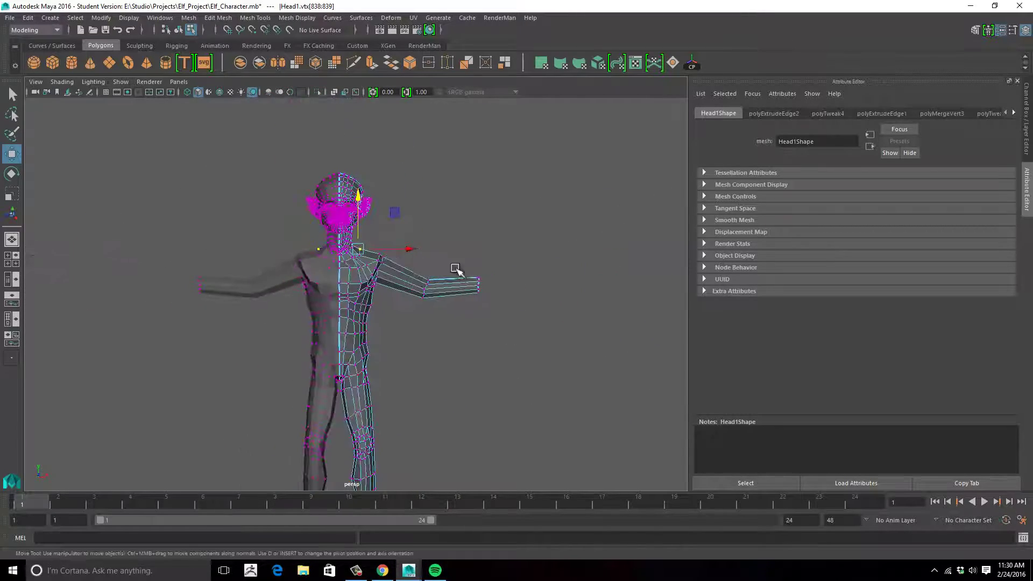
alt+middle_drag(457, 270, 536, 254)
alt+right_drag(473, 262, 578, 253)
alt+drag(522, 250, 483, 236)
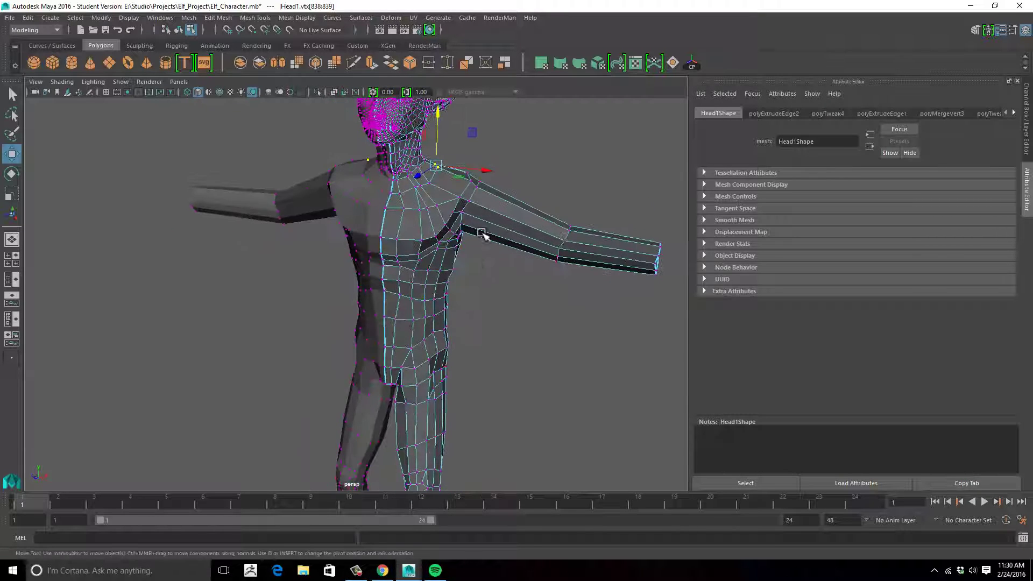
right_drag(474, 200, 472, 168)
click(474, 195)
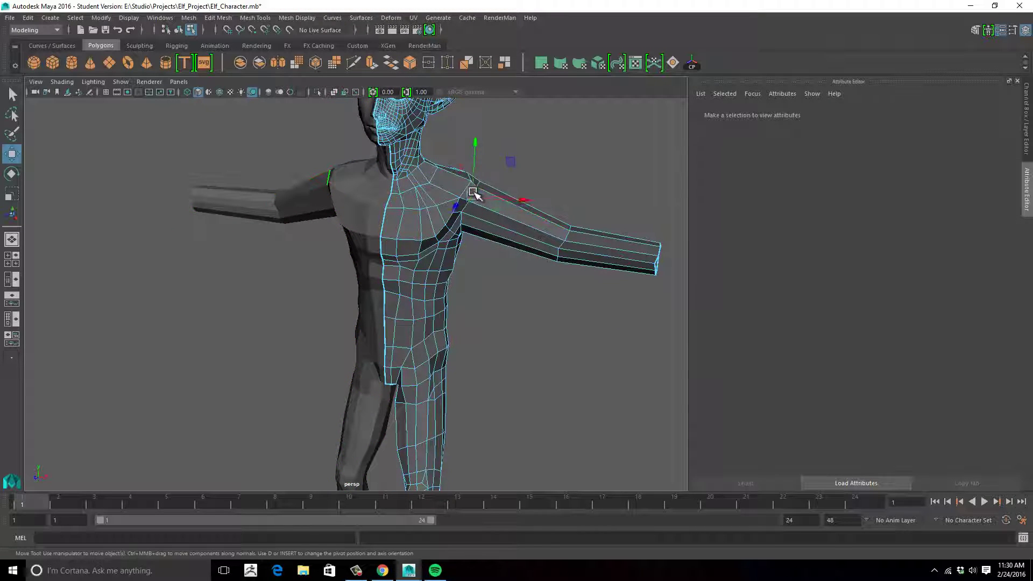
mouse_move(506, 250)
alt+mouse_down()
mouse_move(484, 226)
mouse_move(495, 246)
alt+mouse_up()
Step: Compare the mesh's arms, torso and legs with the front reference drawing
key(space)
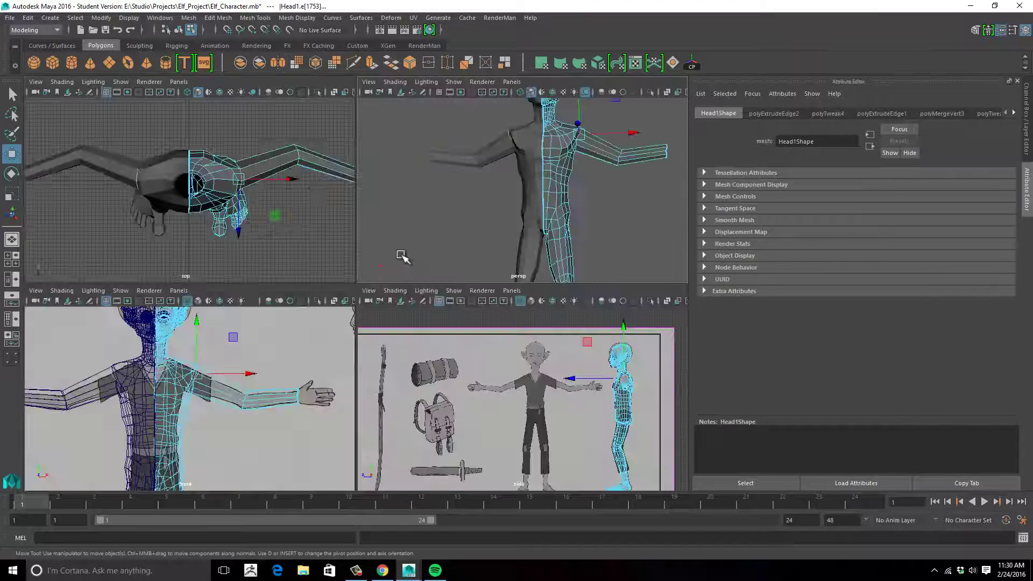
key(space)
alt+middle_drag(342, 311, 490, 334)
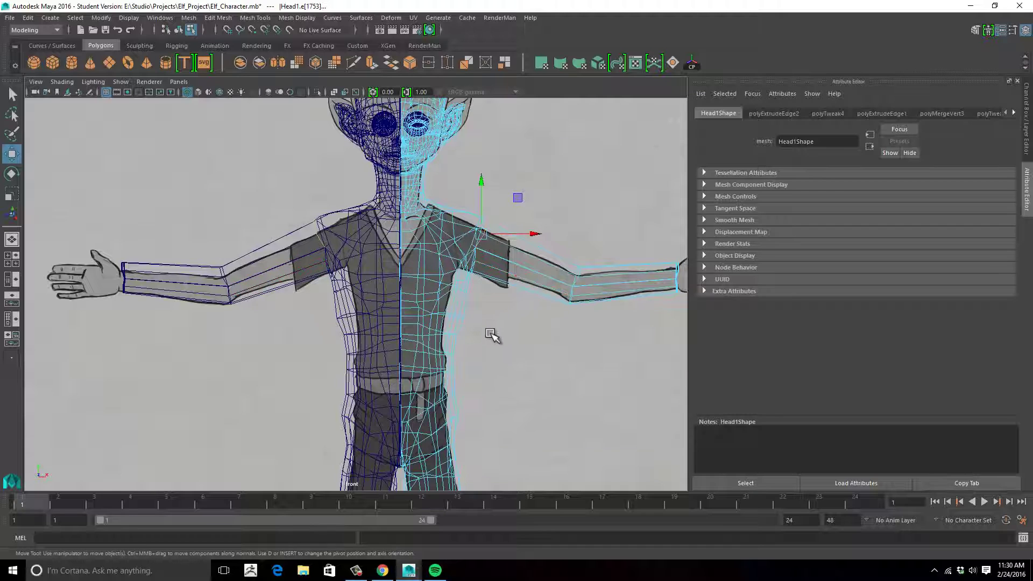
alt+middle_drag(489, 322, 472, 226)
alt+middle_drag(480, 343, 524, 191)
alt+right_drag(482, 262, 448, 286)
mouse_move(470, 302)
alt+middle_down()
mouse_move(466, 256)
mouse_move(454, 308)
mouse_move(403, 296)
mouse_move(479, 278)
mouse_move(457, 276)
mouse_move(467, 283)
alt+middle_up()
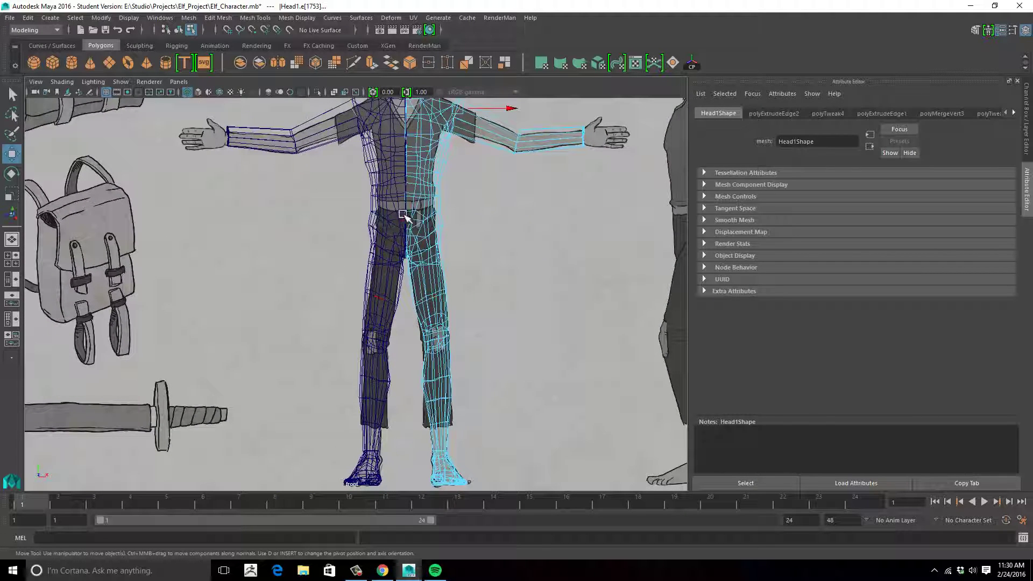
Step: Inspect the arm and the selected shoulder edge loop in the front view and from several angles in perspective
alt+middle_drag(497, 216, 485, 367)
alt+middle_drag(474, 310, 480, 347)
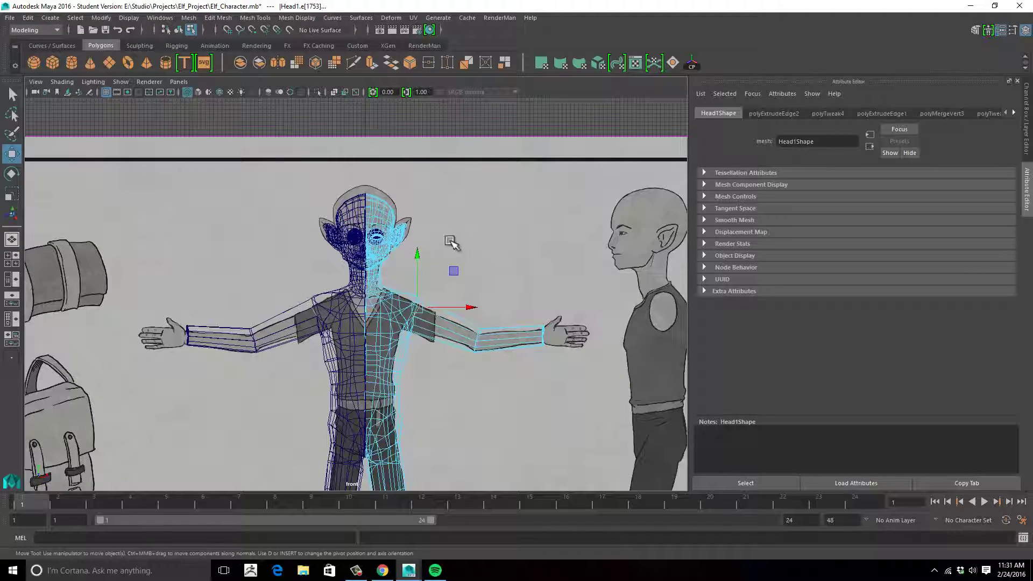
alt+middle_drag(518, 254, 530, 215)
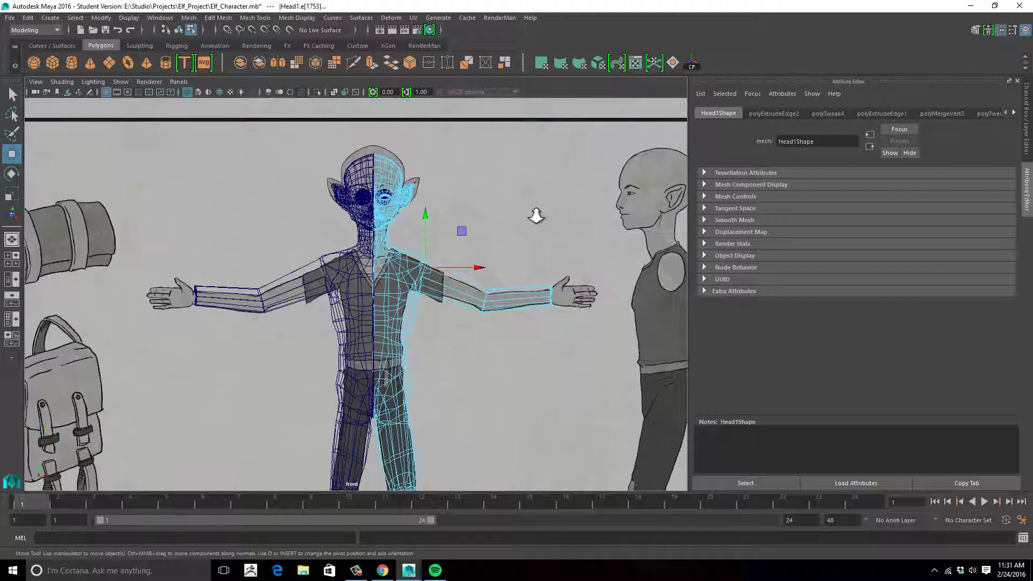
alt+right_drag(535, 215, 515, 223)
key(space)
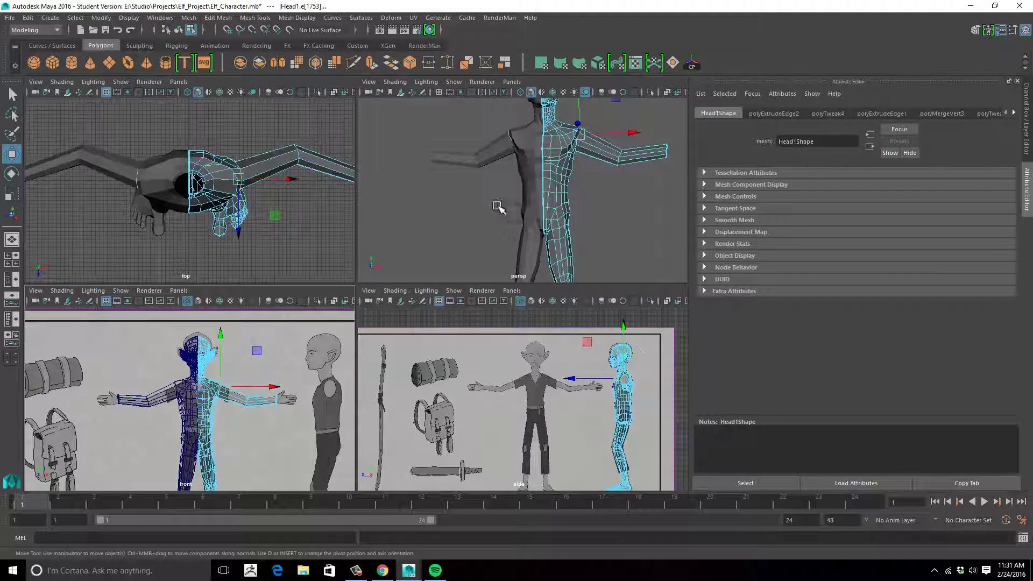
key(space)
alt+middle_drag(454, 215, 472, 283)
alt+drag(471, 284, 306, 340)
alt+middle_drag(499, 324, 530, 274)
alt+drag(519, 282, 490, 253)
alt+right_drag(503, 257, 530, 267)
alt+middle_drag(485, 247, 526, 277)
alt+right_drag(526, 276, 557, 262)
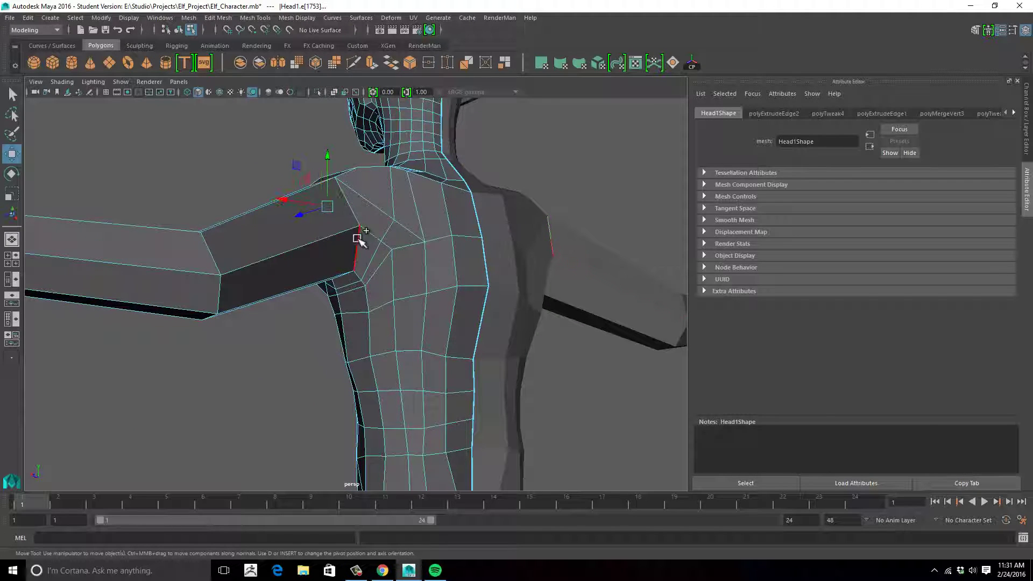
alt+drag(387, 260, 492, 233)
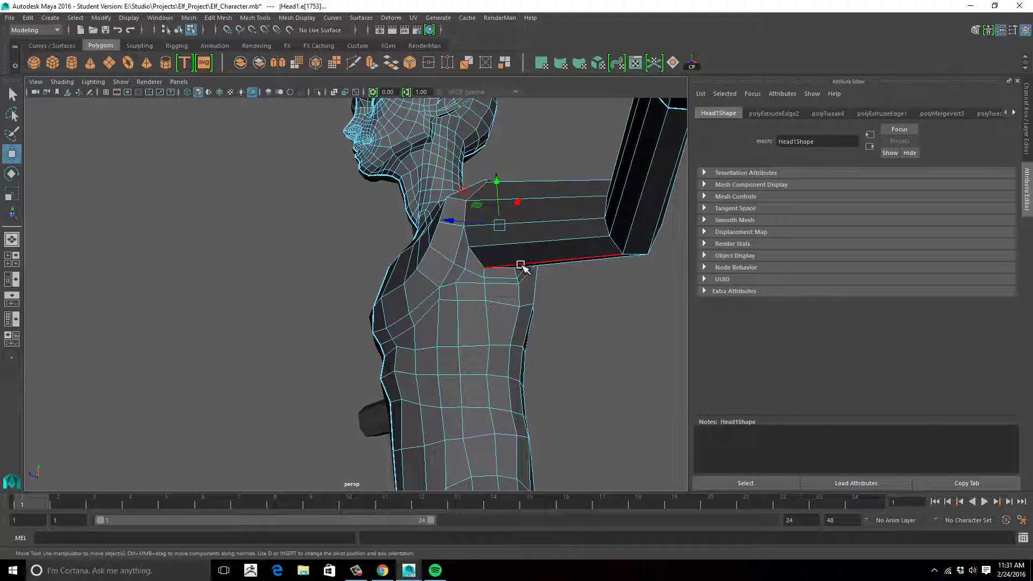
alt+drag(520, 264, 592, 284)
Step: Scale the edge loop at the left shoulder down slightly and adjust its position along the X axis
key(e)
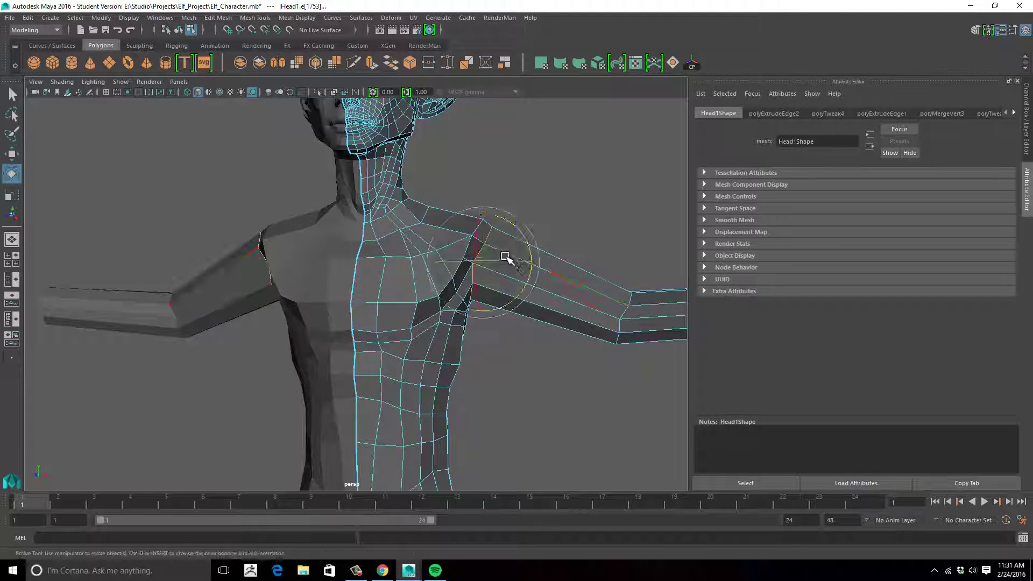
key(r)
drag(483, 263, 481, 262)
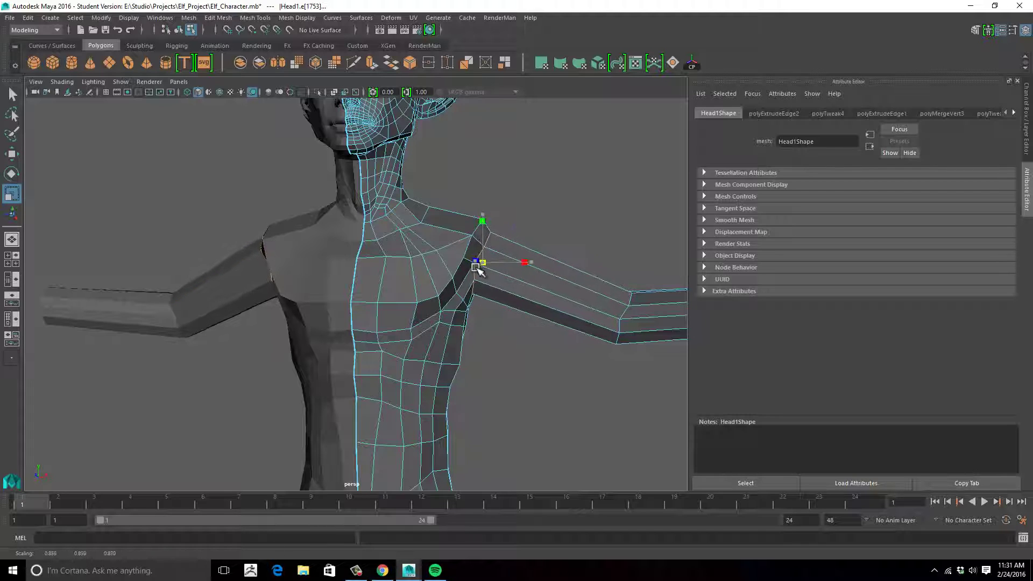
alt+drag(541, 305, 517, 302)
key(w)
drag(525, 262, 353, 308)
alt+drag(245, 253, 505, 214)
click(539, 205)
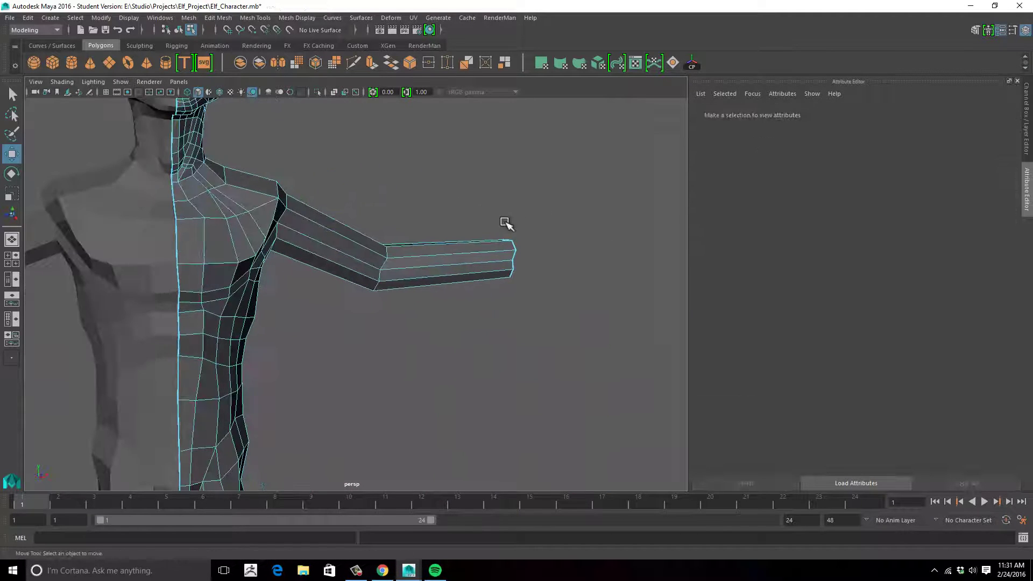
Step: Check the left arm and shoulder in smooth preview, return to the unsmoothed display, and view the arm from above
alt+middle_drag(505, 222, 509, 230)
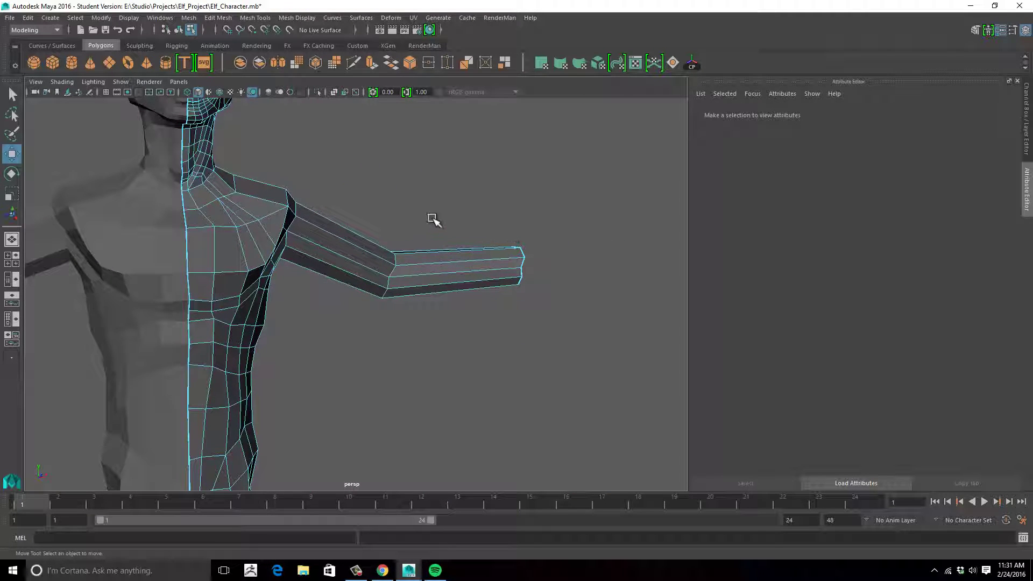
alt+middle_drag(433, 219, 465, 203)
alt+drag(465, 204, 447, 208)
alt+middle_drag(447, 207, 530, 233)
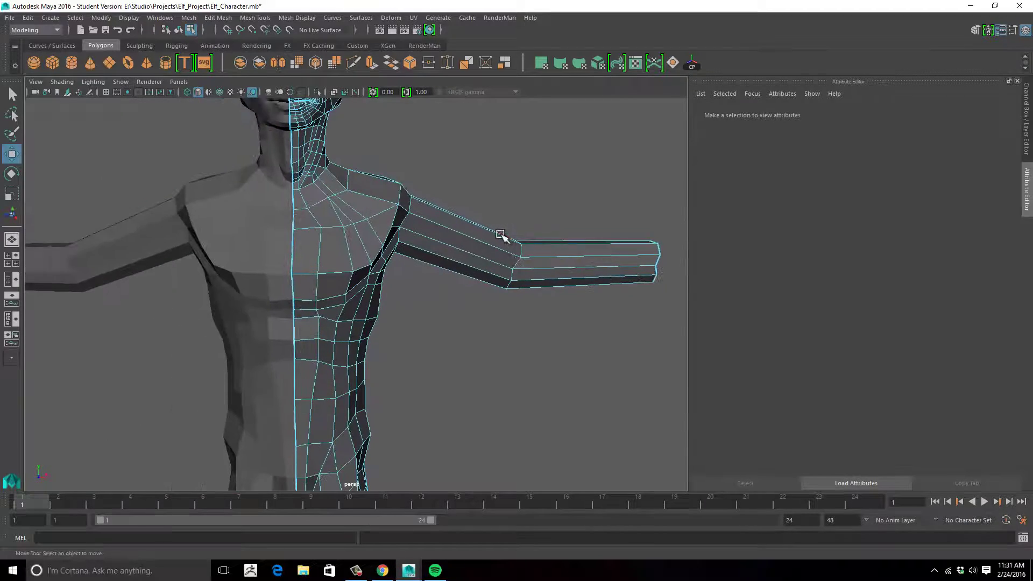
key(3)
alt+drag(498, 235, 526, 240)
click(459, 240)
key(1)
alt+middle_drag(526, 239, 543, 229)
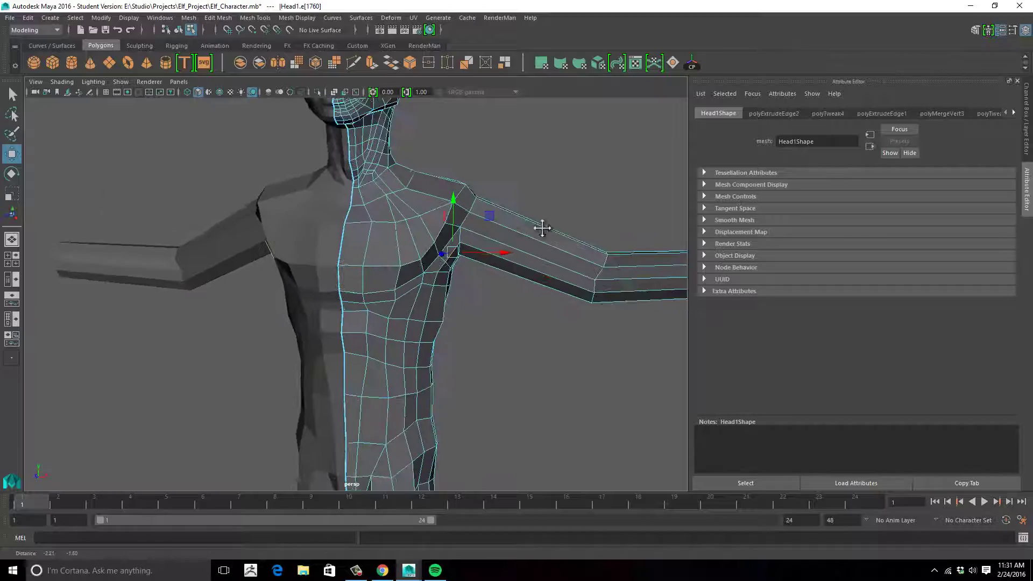
alt+drag(542, 228, 484, 339)
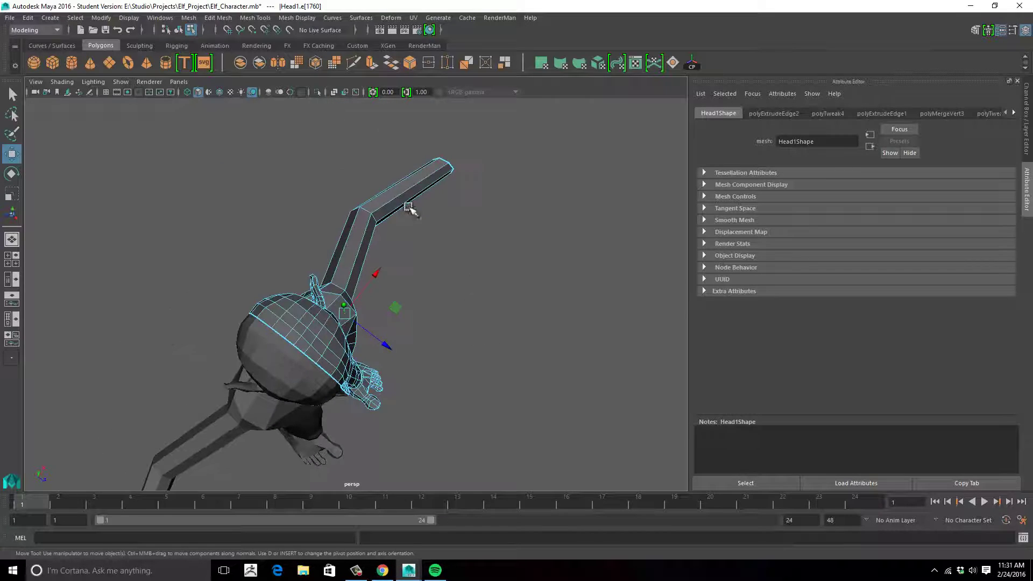
Step: Insert two edge loops around the left upper arm and two around the forearm with the Multi-Cut tool
right_drag(417, 189, 361, 181)
drag(318, 149, 409, 203)
click(409, 203)
alt+middle_drag(429, 215, 503, 199)
alt+right_drag(506, 198, 463, 176)
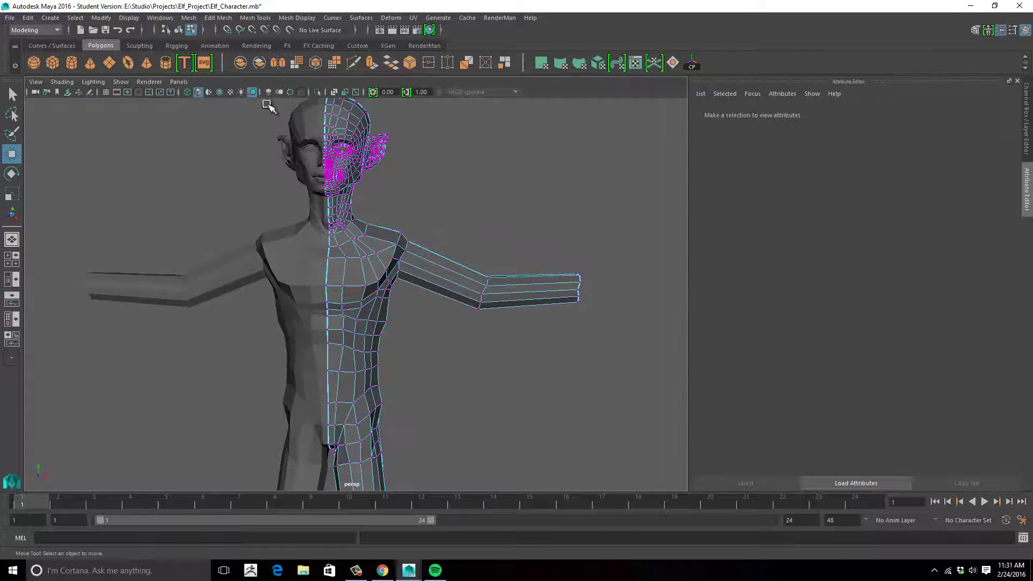
click(353, 64)
alt+drag(473, 208, 415, 154)
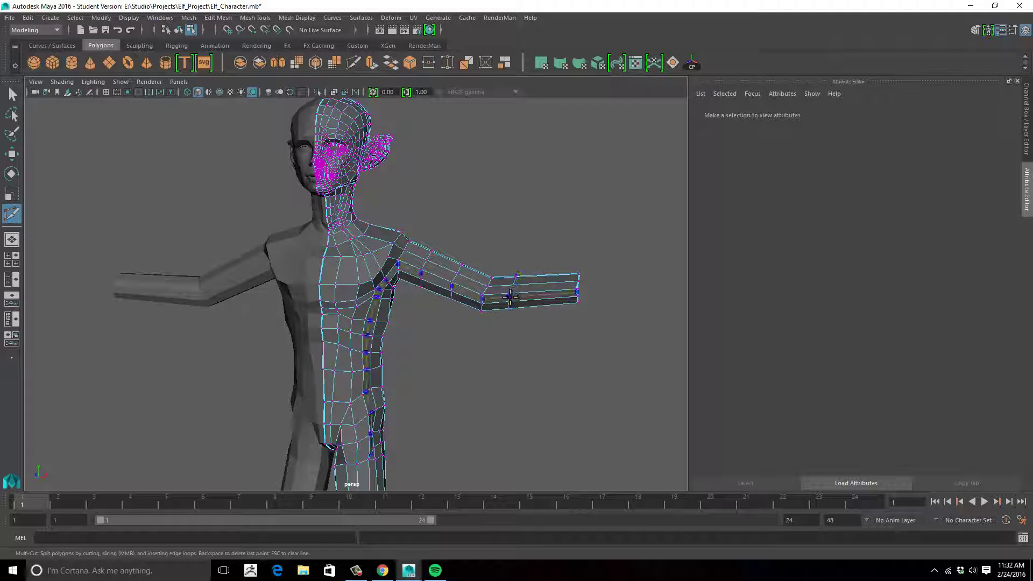
ctrl+click(552, 293)
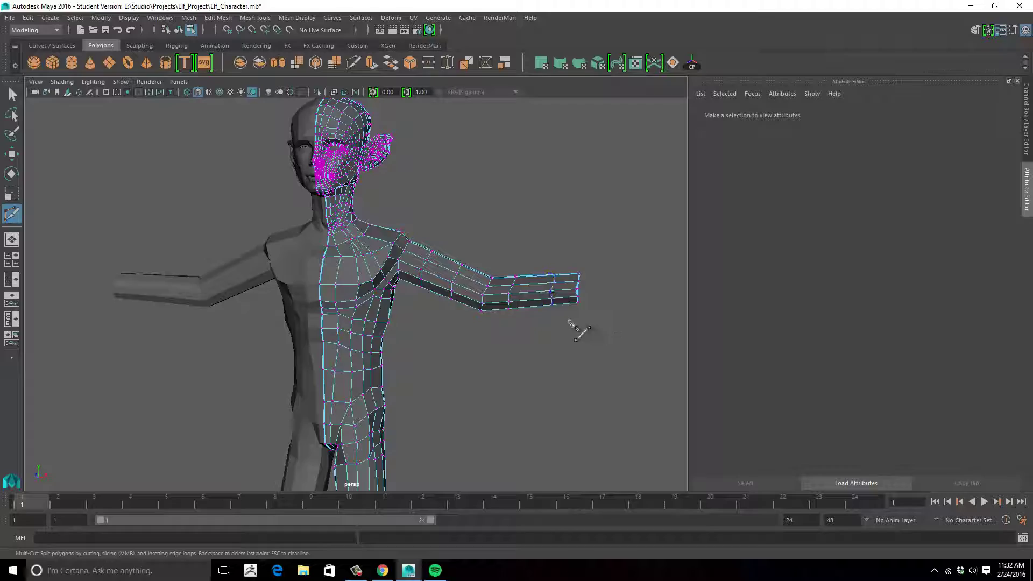
Step: Reposition the vertices at the back of the left upper arm near the armpit
alt+drag(569, 322, 583, 338)
alt+right_drag(526, 314, 558, 318)
alt+drag(552, 313, 493, 242)
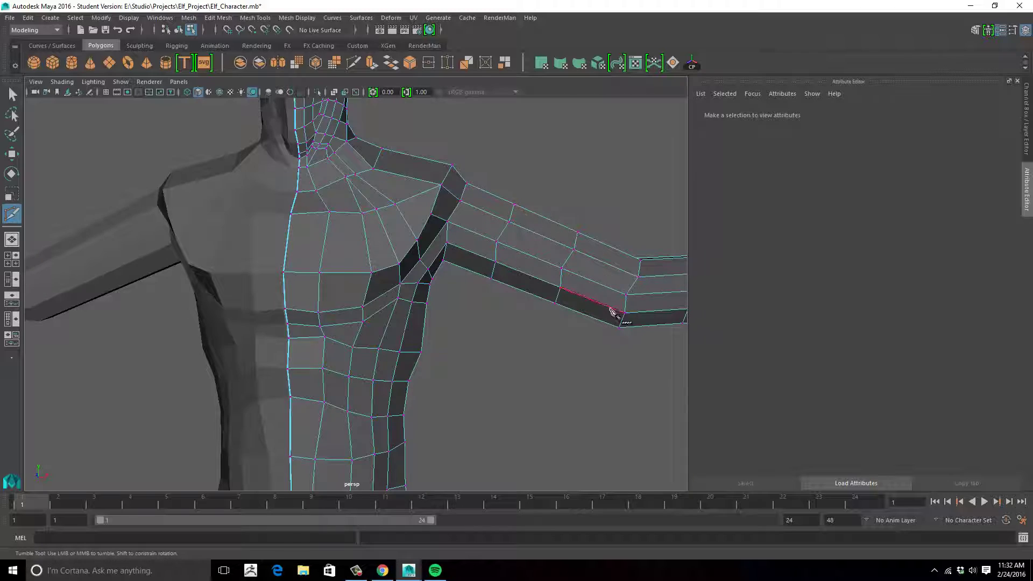
alt+drag(476, 274, 369, 236)
alt+middle_drag(369, 236, 417, 211)
key(w)
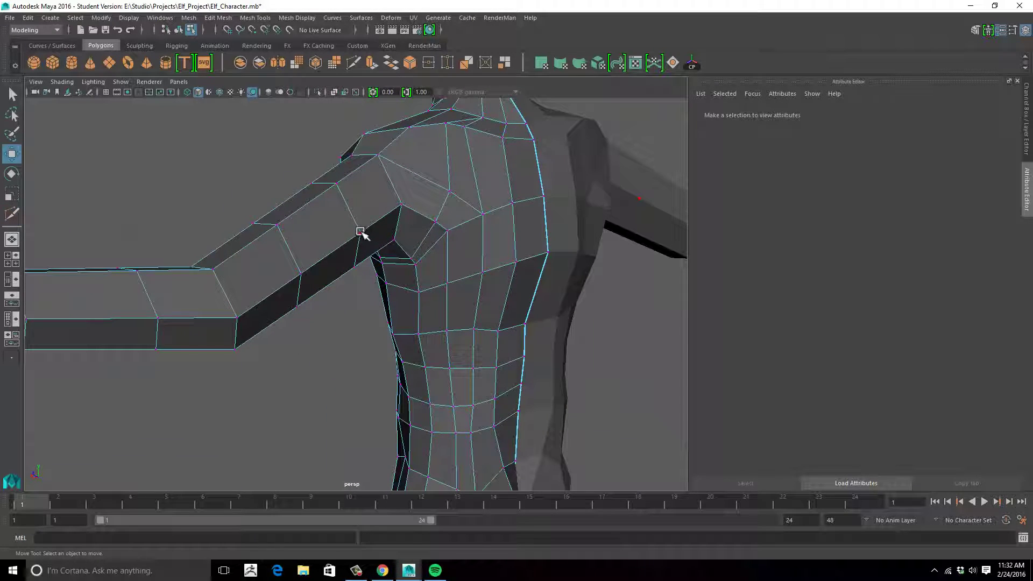
click(360, 232)
alt+drag(326, 279, 394, 246)
alt+drag(392, 208, 357, 176)
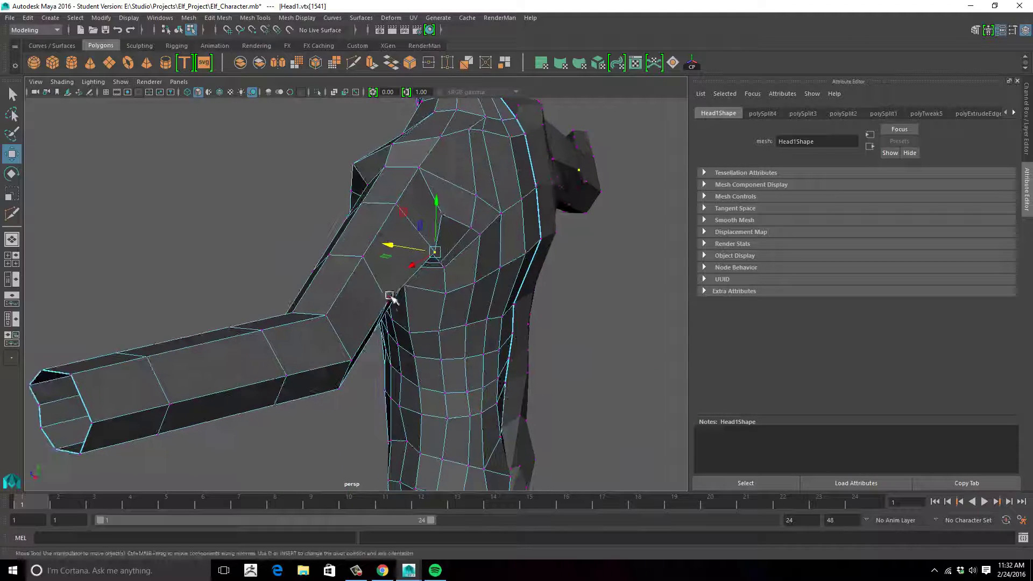
Step: Adjust the vertex on the back underside of the left upper arm, between the armpit and the elbow
alt+drag(386, 315, 327, 305)
alt+drag(287, 263, 318, 268)
alt+middle_drag(318, 267, 362, 263)
alt+right_drag(362, 263, 285, 256)
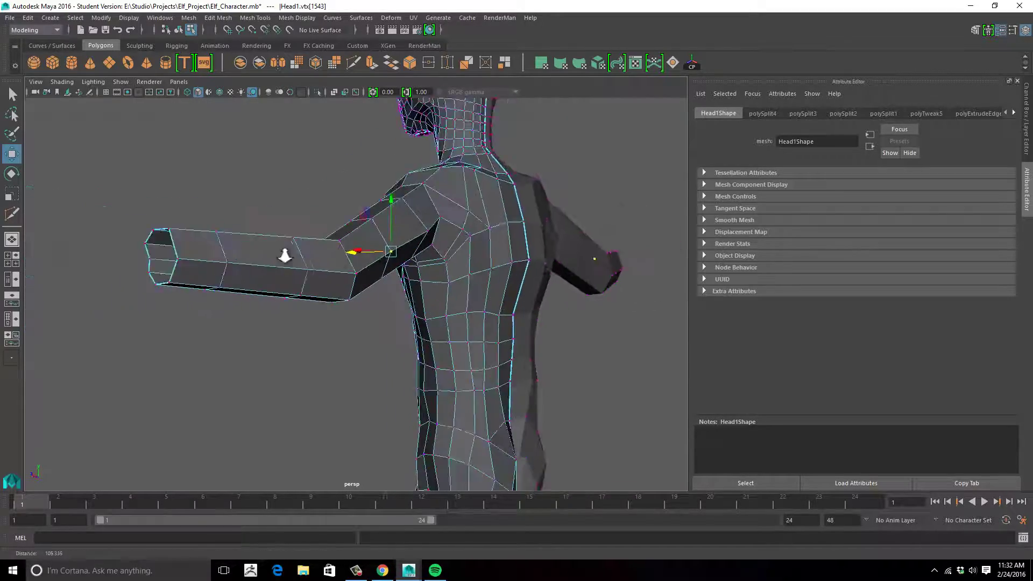
alt+drag(285, 256, 428, 285)
alt+drag(413, 224, 386, 207)
alt+middle_drag(386, 206, 514, 177)
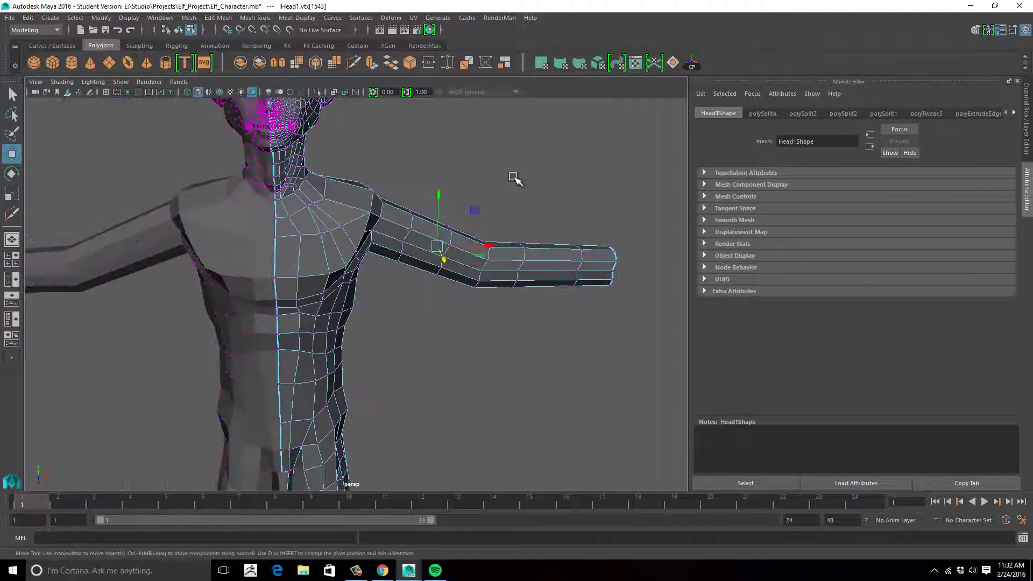
Step: Return to object mode, select the body mesh as a whole, and bring up the sculpting tools
click(517, 177)
right_drag(485, 244, 514, 230)
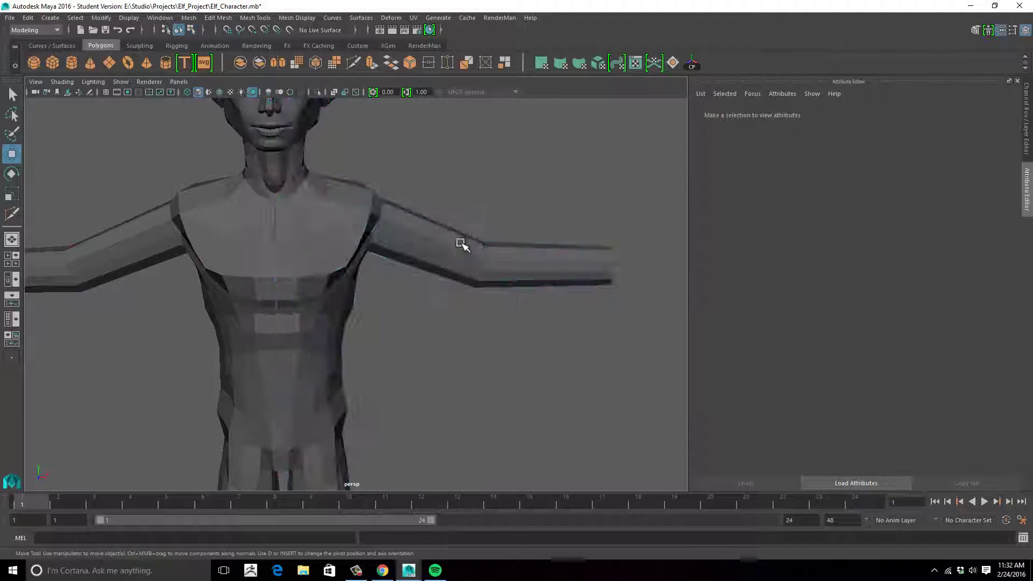
mouse_move(451, 165)
alt+mouse_down()
mouse_move(502, 184)
mouse_move(475, 178)
alt+mouse_up()
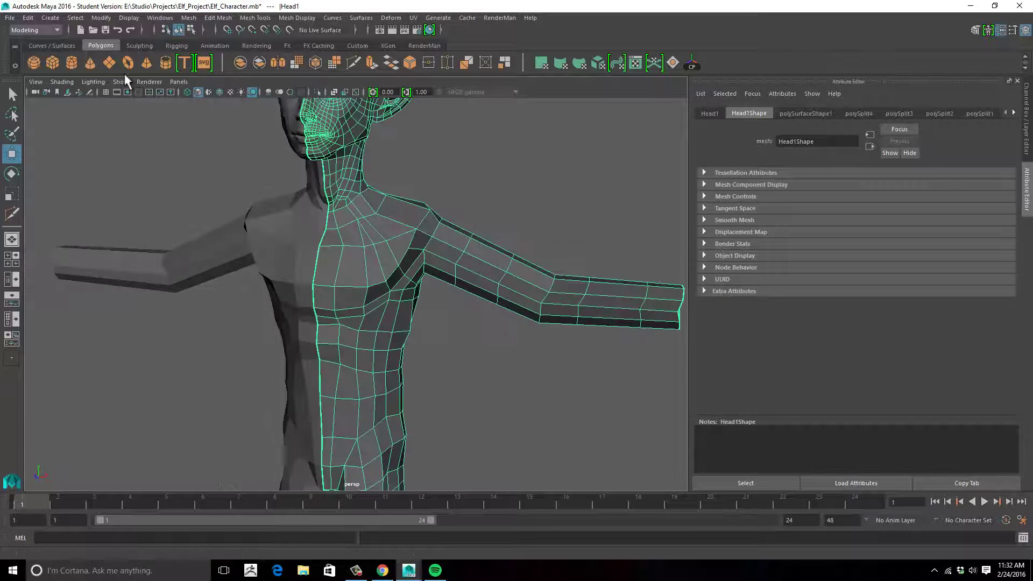
click(130, 47)
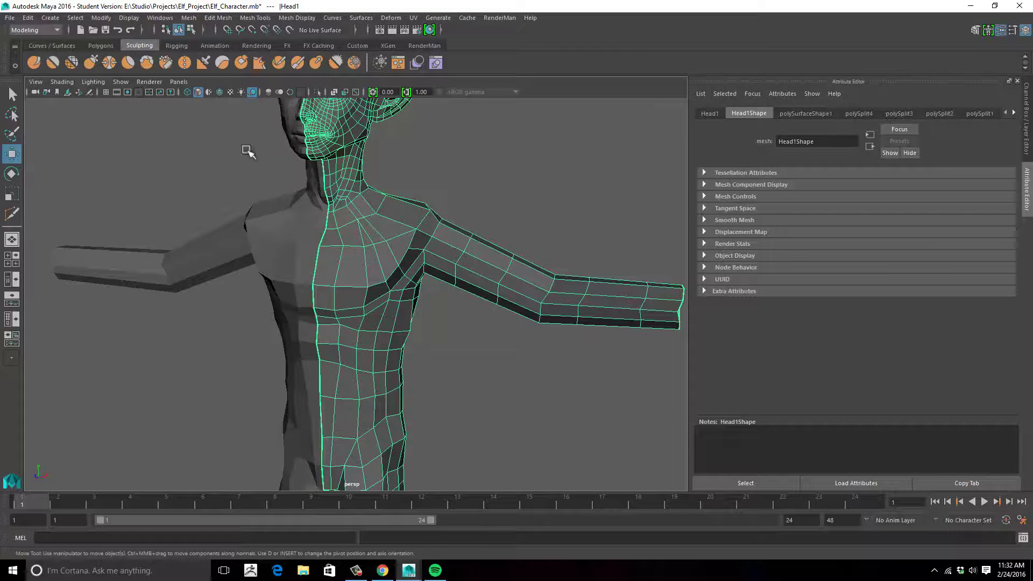
Step: Examine the overall shape of the head, torso and arms from the front and side
alt+middle_drag(455, 228, 409, 247)
alt+right_drag(486, 222, 406, 217)
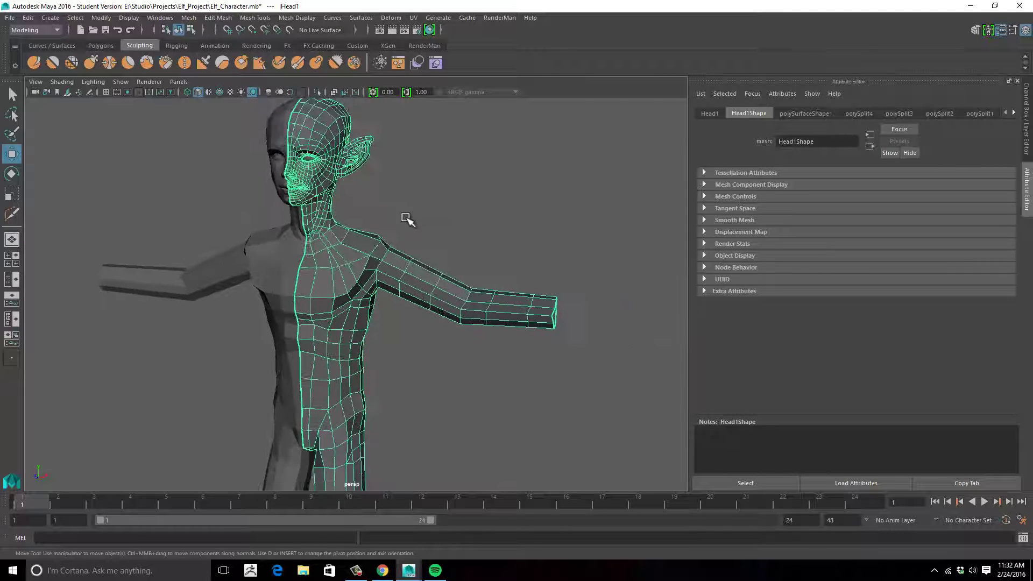
alt+middle_drag(417, 217, 450, 237)
mouse_move(447, 237)
alt+mouse_down()
mouse_move(459, 236)
mouse_move(440, 233)
alt+mouse_up()
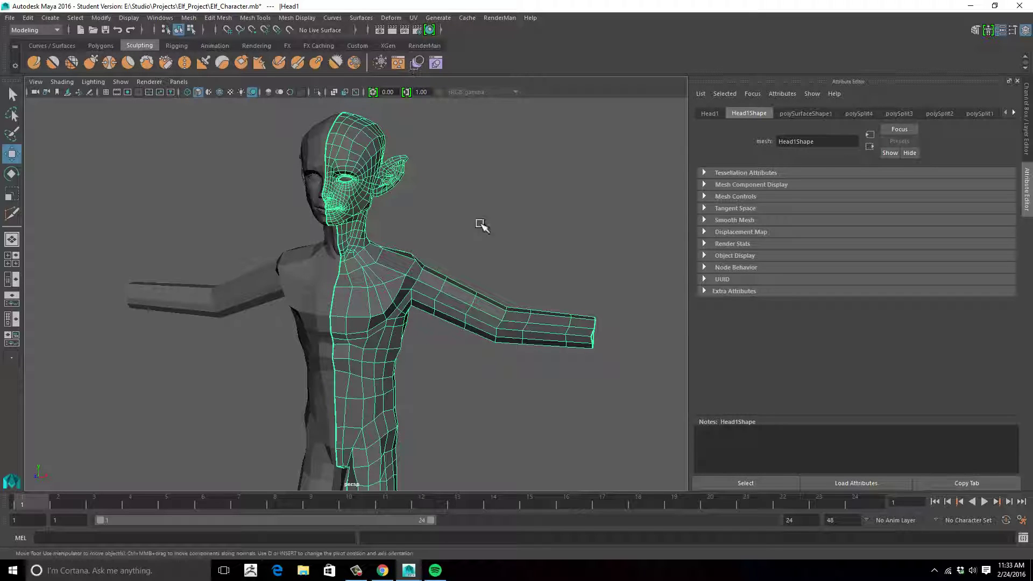
alt+drag(480, 224, 364, 240)
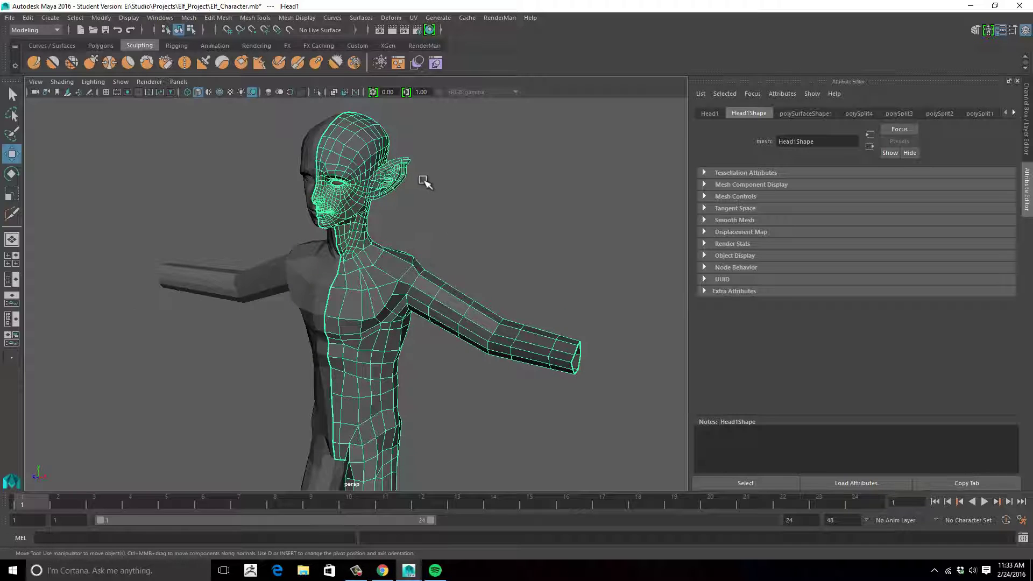
alt+middle_drag(422, 177, 428, 198)
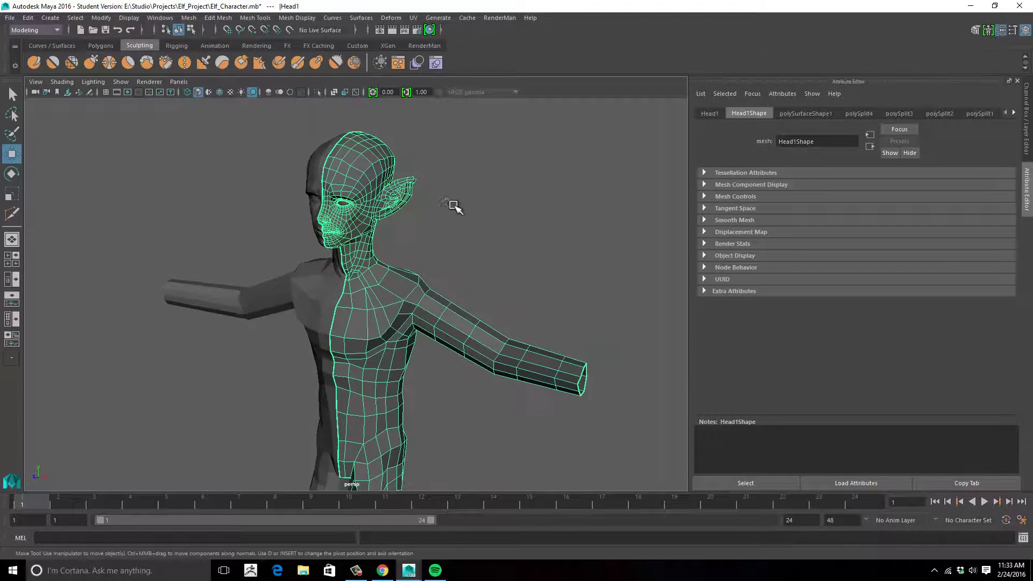
alt+drag(454, 206, 422, 229)
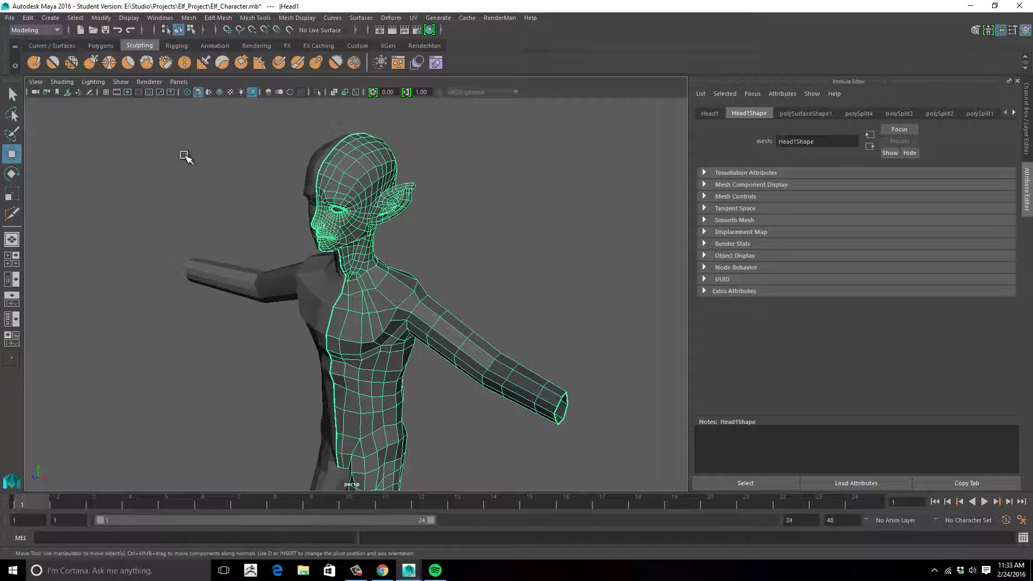
alt+drag(275, 185, 217, 171)
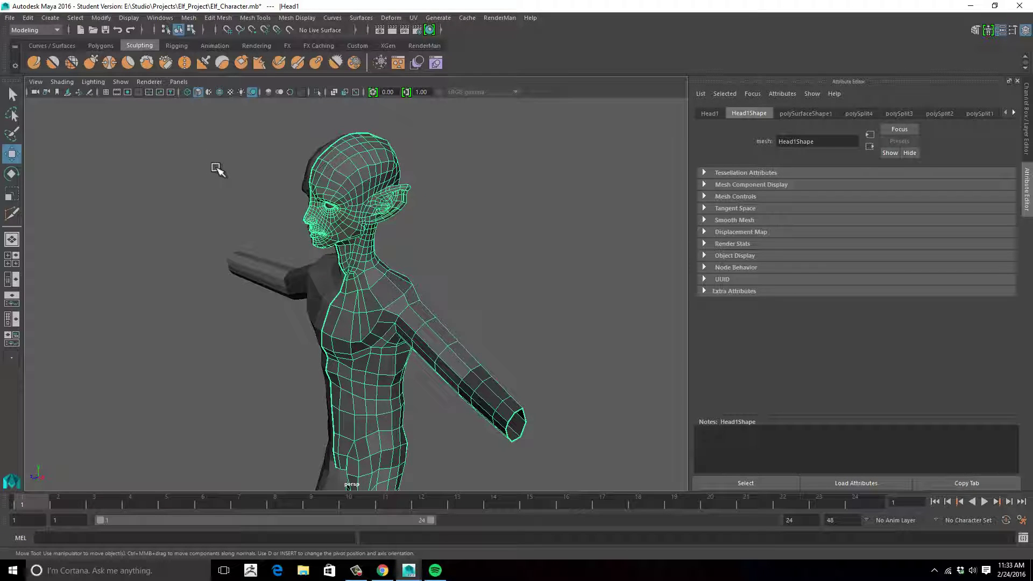
mouse_move(202, 220)
alt+mouse_down()
mouse_move(210, 214)
mouse_move(192, 210)
mouse_move(208, 194)
mouse_move(188, 209)
alt+mouse_up()
alt+right_drag(189, 209, 193, 209)
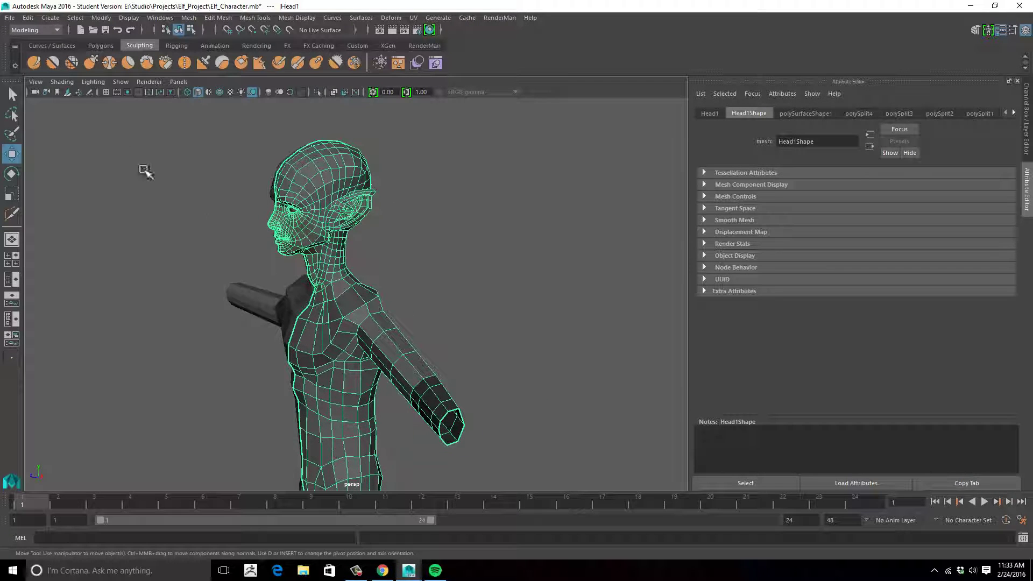
Step: Activate the Grab sculpting tool on the body mesh and turn on Show wireframe in its display settings
click(92, 64)
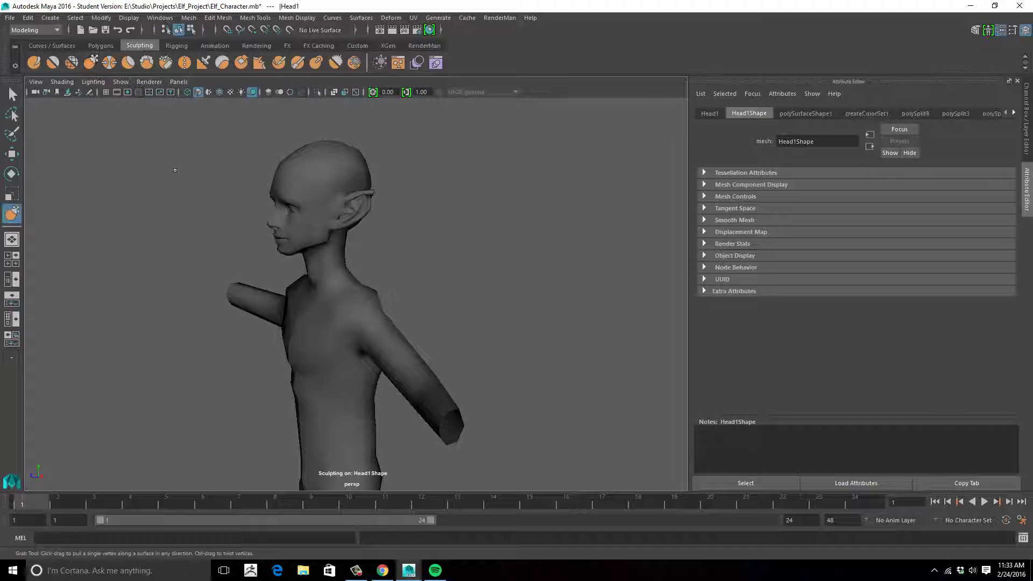
alt+drag(392, 266, 421, 263)
alt+middle_drag(429, 262, 496, 216)
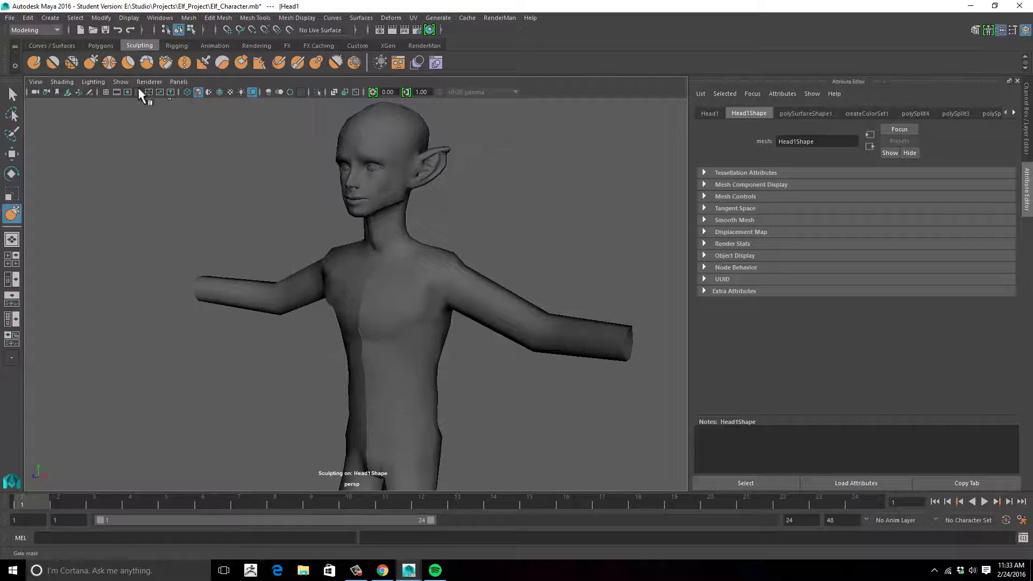
double_click(94, 64)
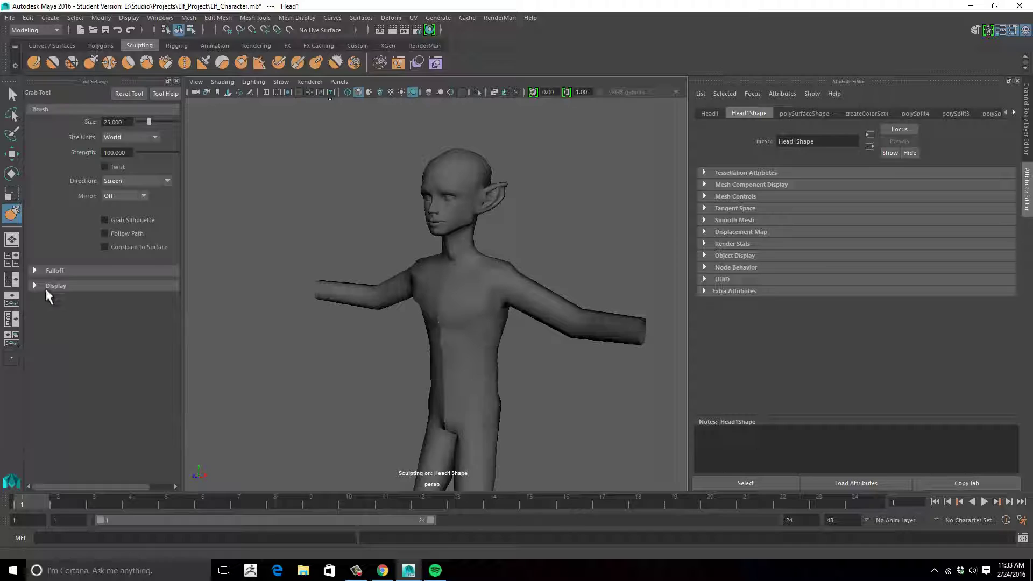
click(35, 287)
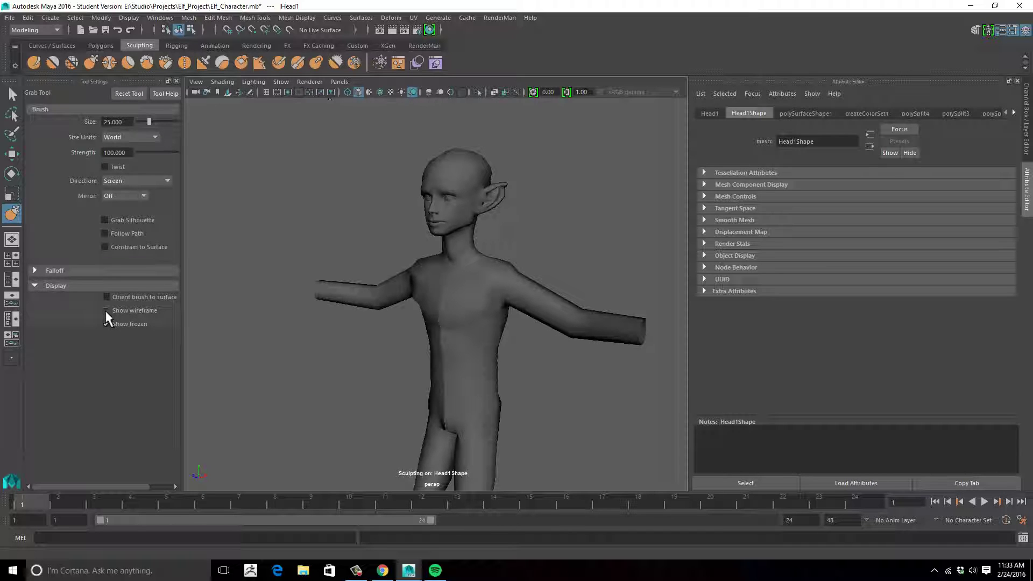
click(106, 311)
alt+drag(223, 236, 203, 259)
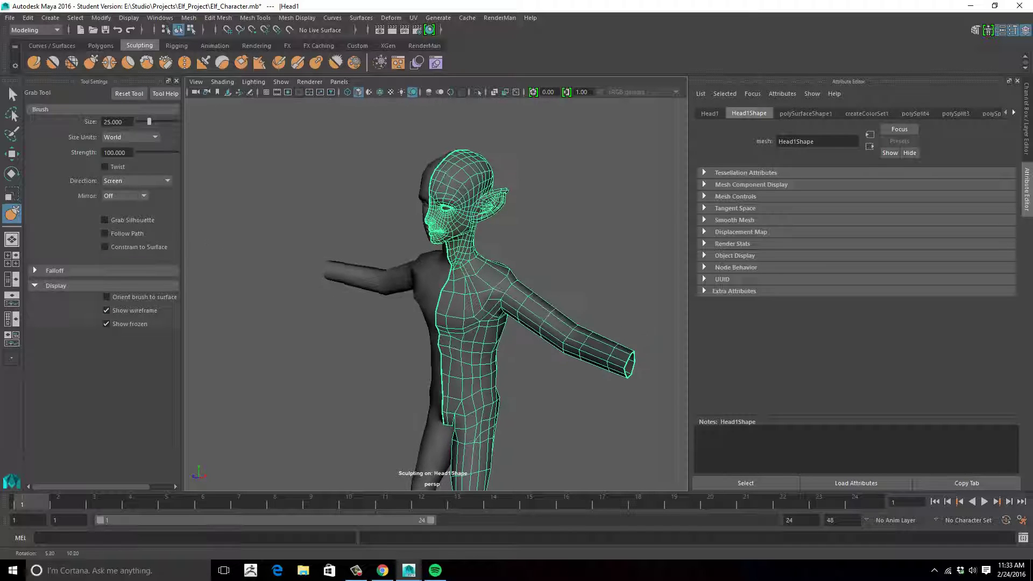
Step: Close the tool settings and reduce the Grab brush size for work on the left shoulder and arm
click(177, 81)
alt+drag(315, 195, 280, 212)
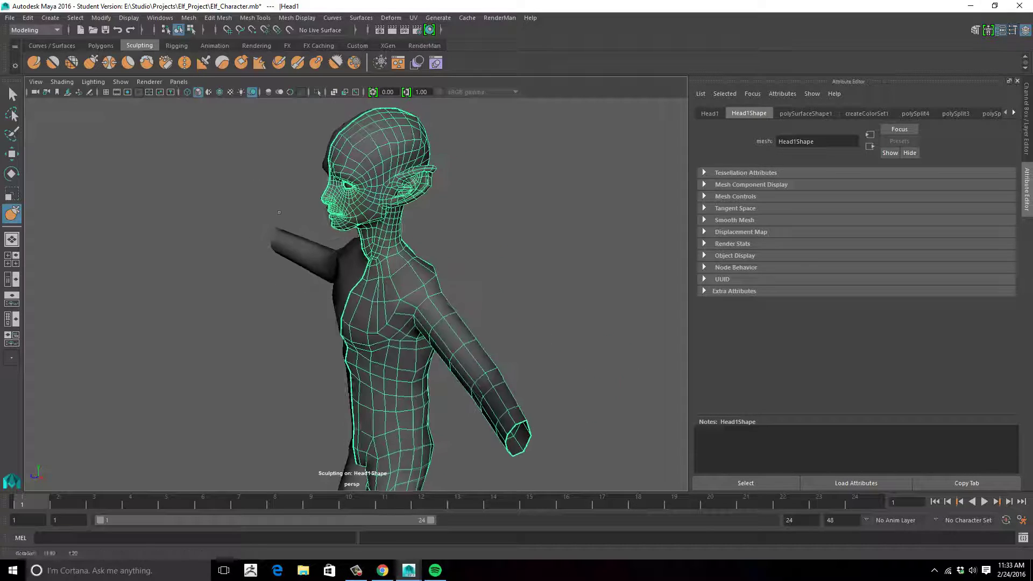
mouse_move(428, 280)
alt+mouse_down()
mouse_move(397, 286)
mouse_move(421, 281)
alt+mouse_up()
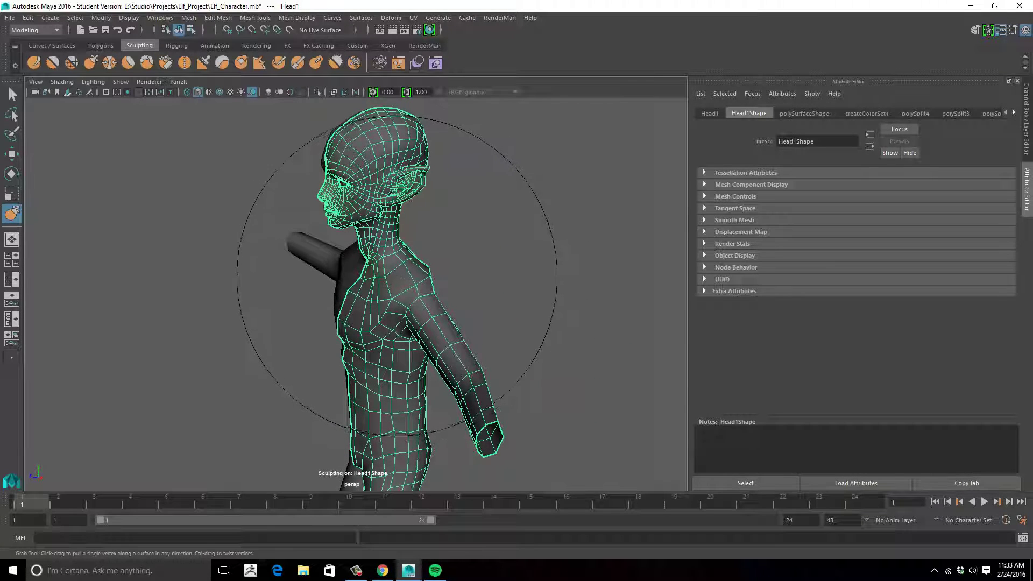
key(b)
mouse_move(405, 278)
mouse_down()
mouse_move(330, 277)
mouse_move(350, 277)
mouse_move(340, 277)
mouse_up()
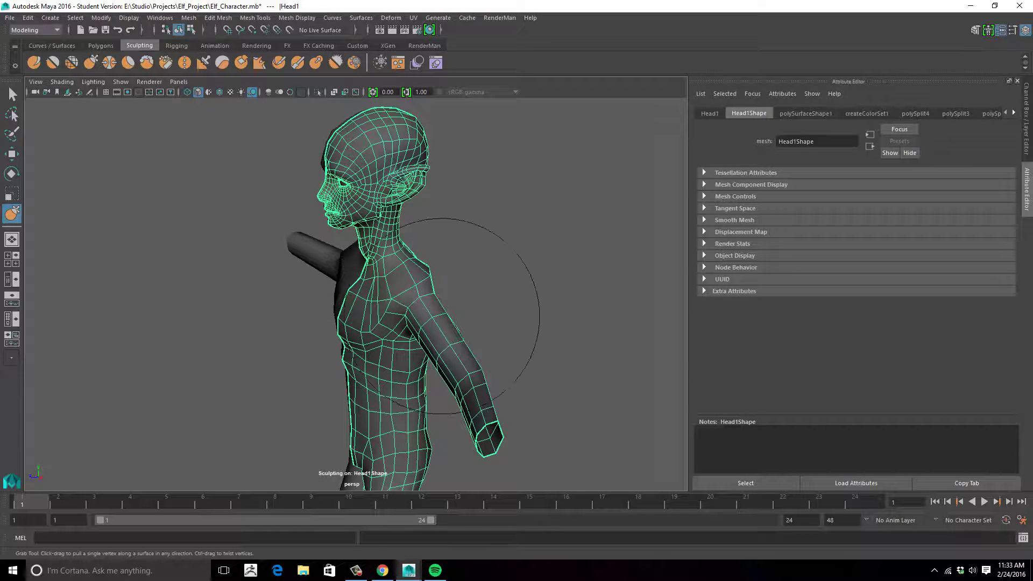
Step: Undo the last Grab stroke on the upper back and resize the brush for finer shaping
alt+drag(471, 303, 378, 305)
alt+right_drag(379, 305, 427, 296)
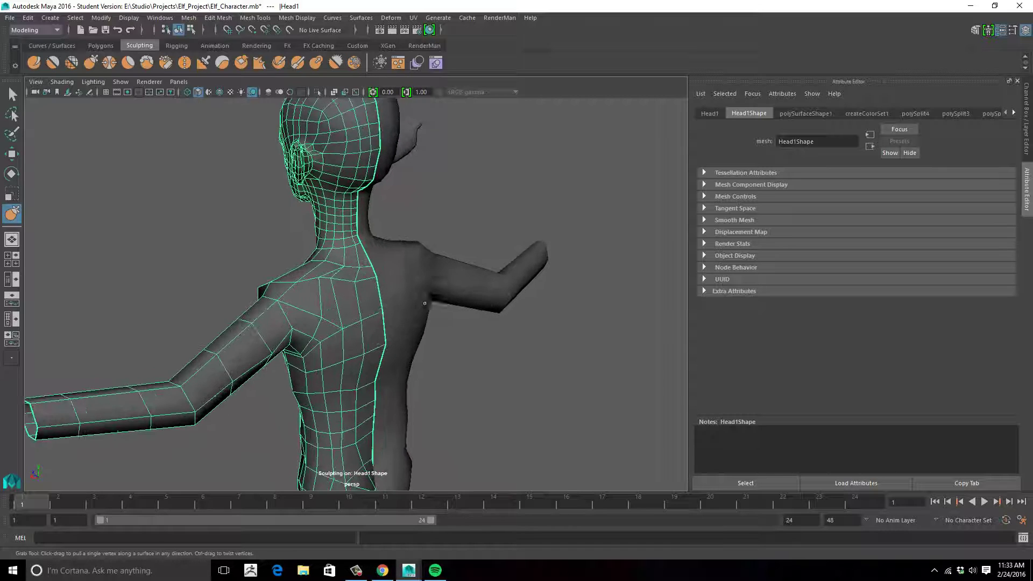
alt+middle_drag(438, 302, 473, 290)
mouse_move(364, 297)
alt+mouse_down()
mouse_move(378, 293)
mouse_move(341, 290)
alt+mouse_up()
key(ctrl+z)
key(b)
alt+drag(489, 322, 525, 319)
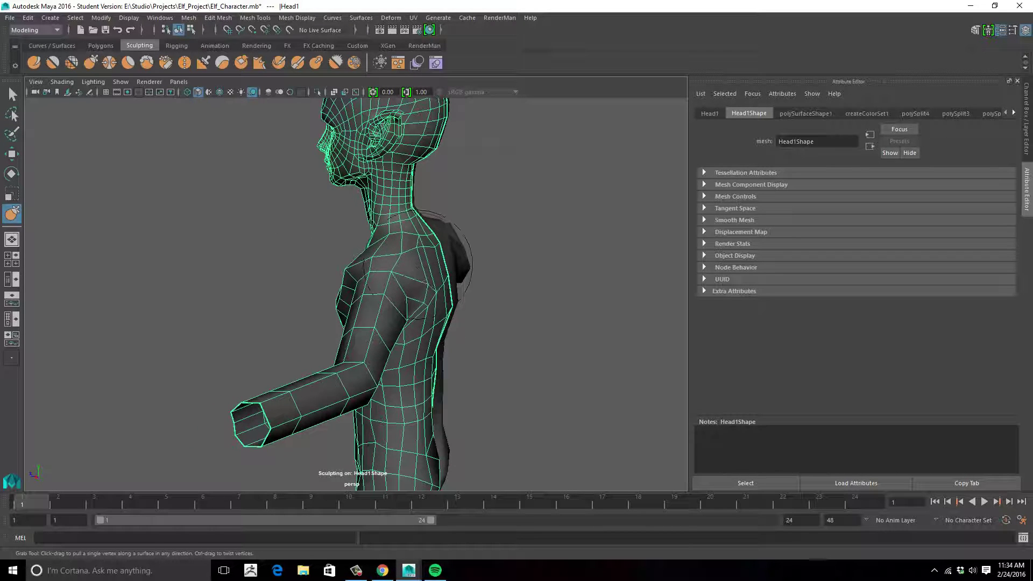
Step: Nudge the slope between the neck and the left shoulder slightly downward with the Grab brush
alt+drag(446, 252, 530, 254)
drag(424, 205, 428, 213)
alt+drag(442, 212, 511, 208)
mouse_move(423, 213)
alt+mouse_down()
mouse_move(388, 241)
mouse_move(501, 240)
alt+mouse_up()
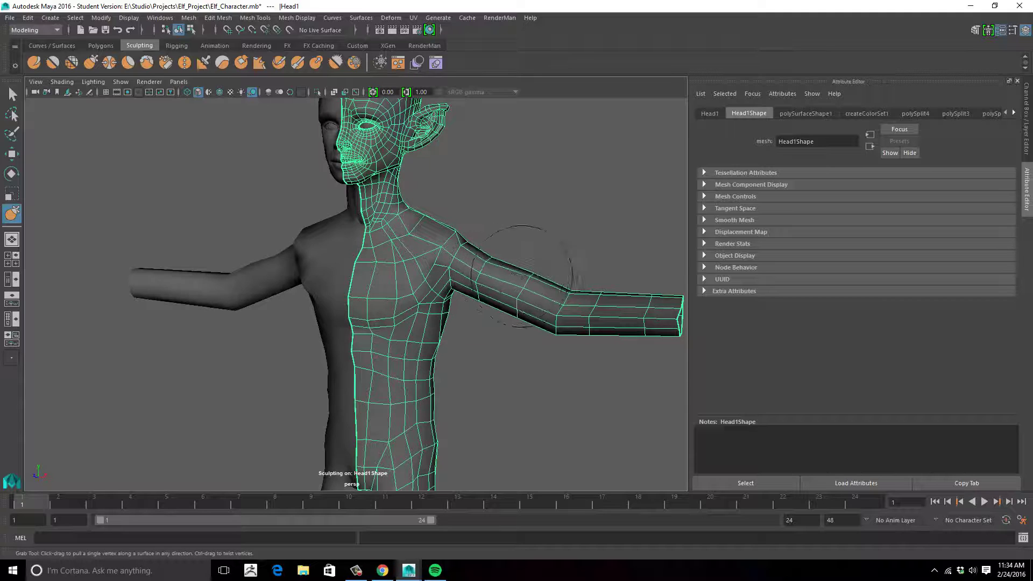
Step: Reshape the left upper arm near the elbow with the Grab brush, and undo the last stroke
mouse_move(537, 270)
mouse_down()
mouse_move(533, 288)
mouse_move(602, 287)
mouse_up()
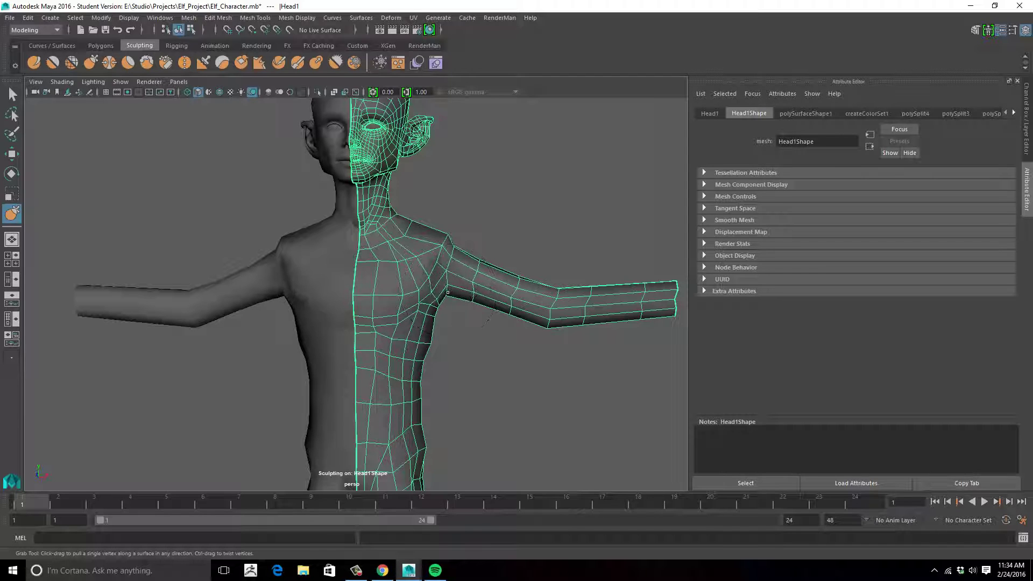
mouse_move(464, 300)
alt+mouse_down()
mouse_move(272, 304)
mouse_move(259, 258)
mouse_move(467, 285)
mouse_move(519, 288)
mouse_move(518, 279)
mouse_move(445, 308)
mouse_move(452, 363)
mouse_move(477, 380)
mouse_move(467, 361)
alt+mouse_up()
mouse_move(518, 326)
alt+mouse_down()
mouse_move(512, 332)
mouse_move(539, 289)
mouse_move(528, 332)
mouse_move(507, 327)
mouse_move(572, 312)
mouse_move(606, 318)
mouse_move(554, 326)
mouse_move(680, 322)
mouse_move(651, 301)
mouse_move(544, 314)
mouse_move(528, 331)
mouse_move(528, 375)
alt+mouse_up()
key(ctrl+z)
alt+middle_drag(528, 376, 560, 315)
alt+right_drag(560, 316, 479, 338)
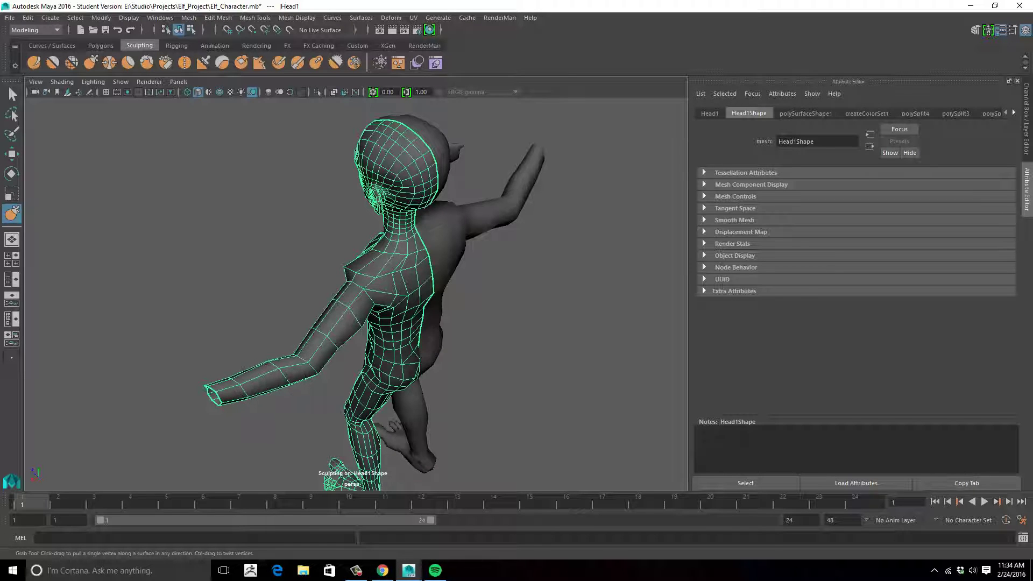
Step: Shape the left forearm with the Grab brush, softening the bend at the elbow and tapering toward the wrist
mouse_move(237, 377)
mouse_down()
mouse_move(346, 360)
mouse_move(432, 296)
mouse_up()
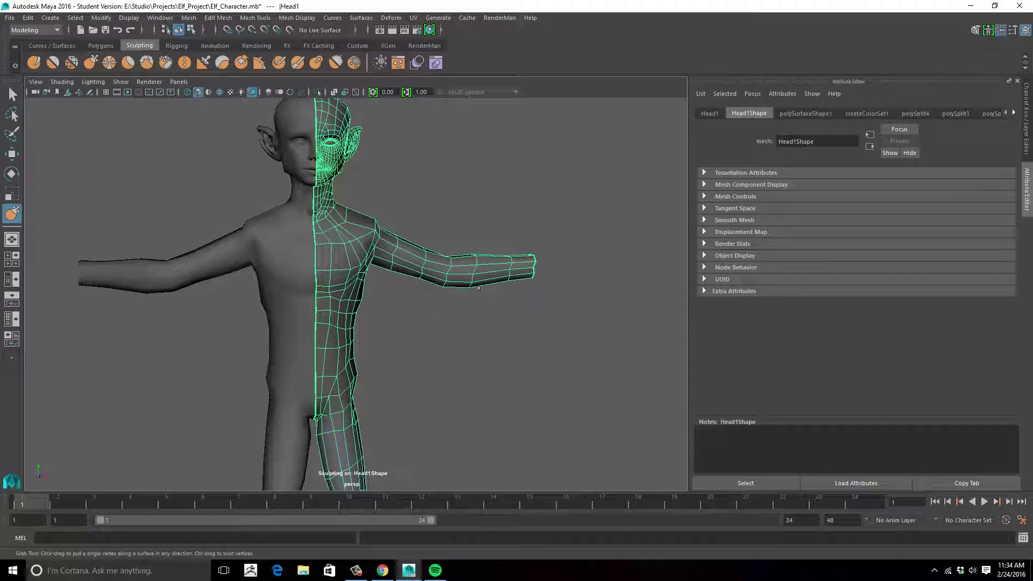
alt+middle_drag(500, 337, 521, 300)
alt+right_drag(520, 300, 446, 288)
mouse_move(445, 288)
alt+mouse_down()
mouse_move(425, 283)
mouse_move(430, 271)
alt+mouse_up()
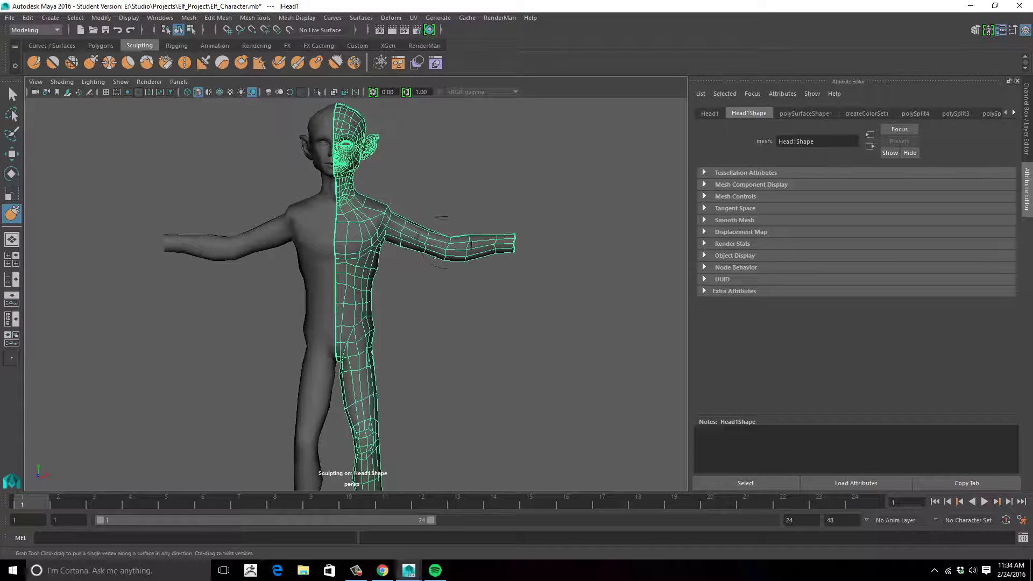
alt+drag(451, 230, 457, 206)
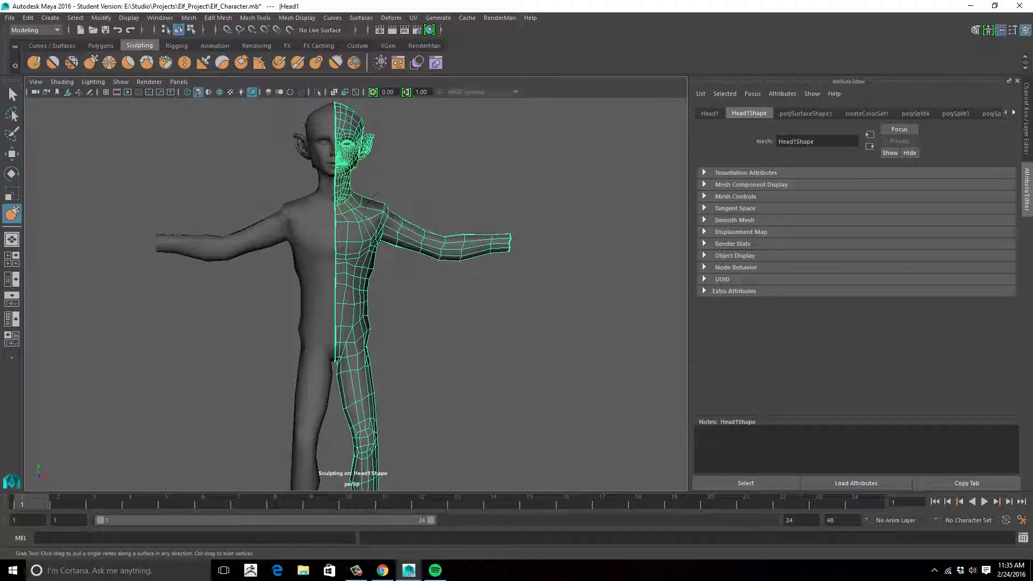
Step: Examine the proportions of the arms, torso, hips and legs from the front, side and back
alt+drag(446, 229, 502, 343)
alt+middle_drag(502, 342, 533, 247)
mouse_move(463, 307)
alt+mouse_down()
mouse_move(436, 316)
mouse_move(419, 296)
mouse_move(502, 272)
mouse_move(275, 273)
alt+mouse_up()
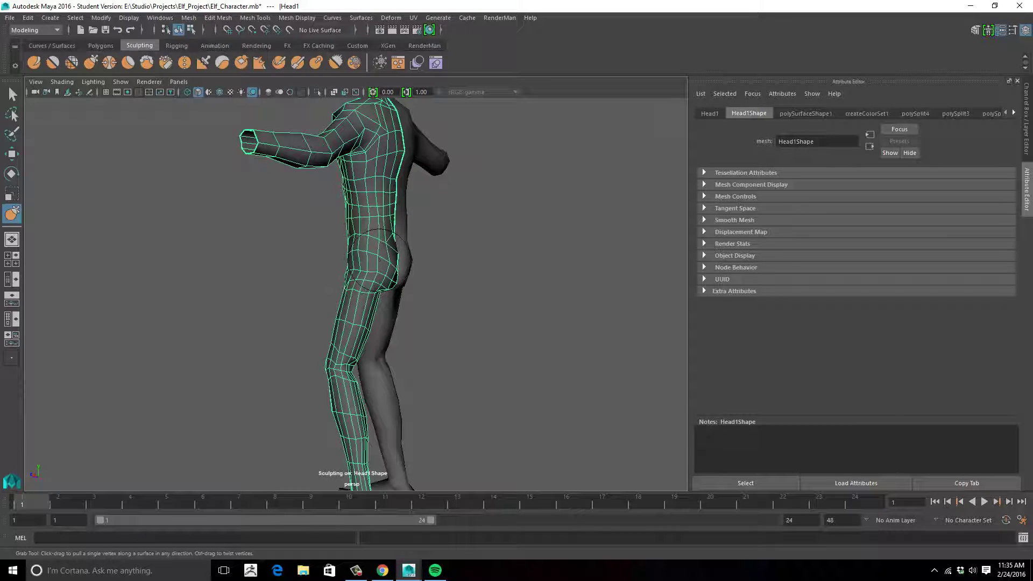
alt+drag(449, 275, 383, 293)
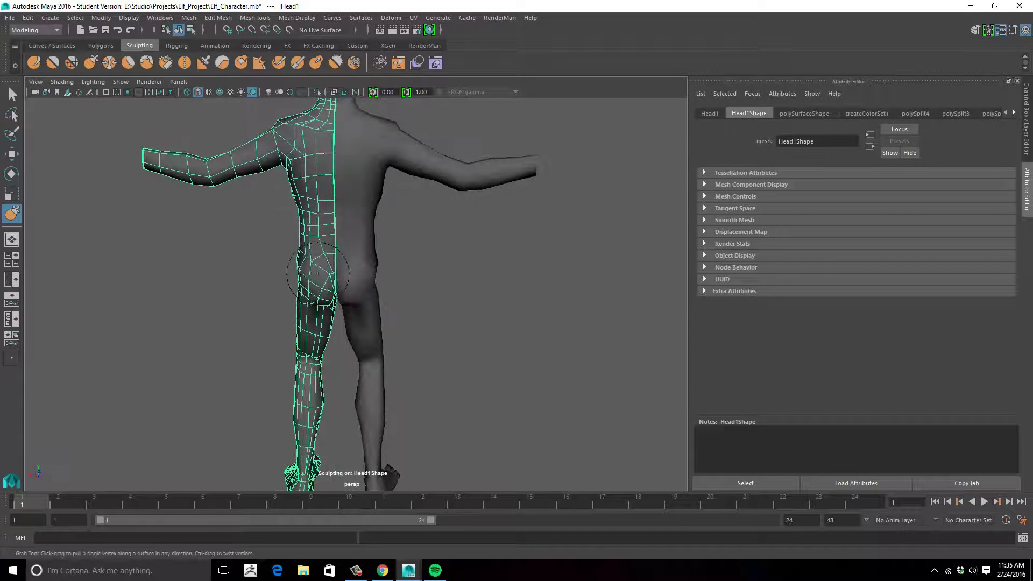
alt+drag(316, 269, 412, 285)
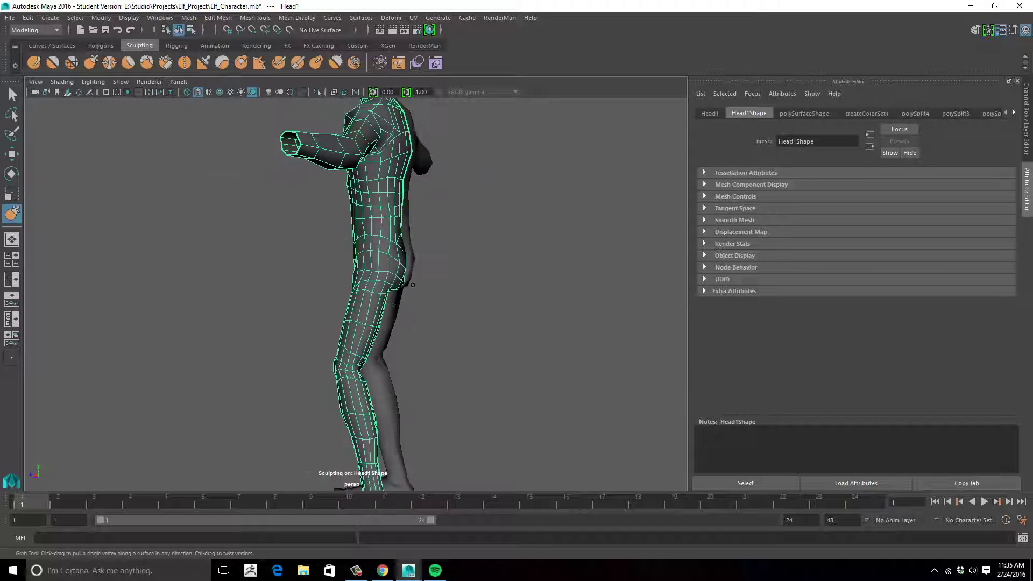
alt+drag(420, 215, 534, 261)
alt+middle_drag(535, 262, 585, 303)
alt+middle_drag(525, 349, 468, 307)
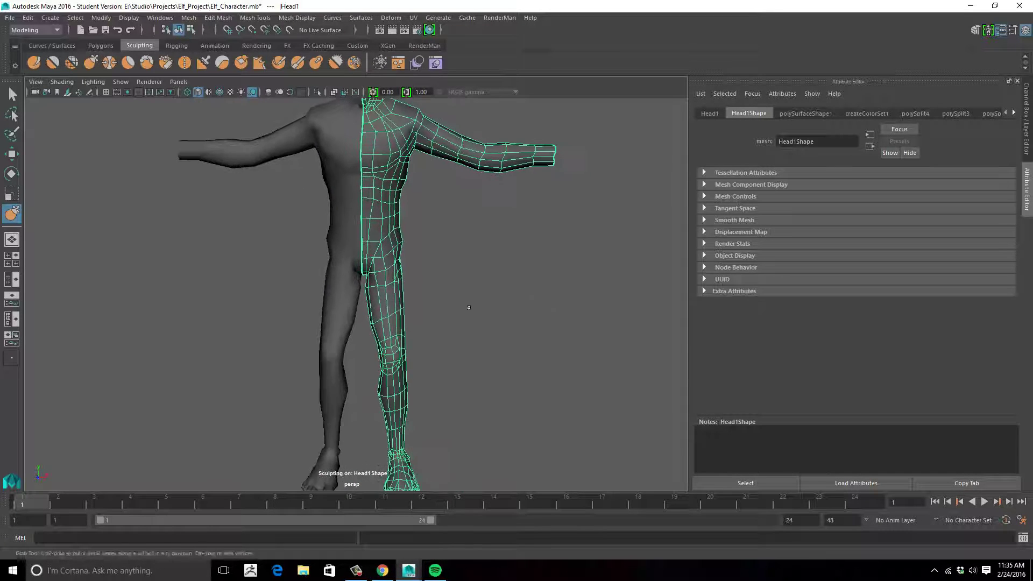
alt+right_drag(468, 307, 431, 273)
alt+middle_drag(431, 274, 433, 323)
alt+right_drag(433, 323, 447, 287)
alt+middle_drag(448, 287, 399, 312)
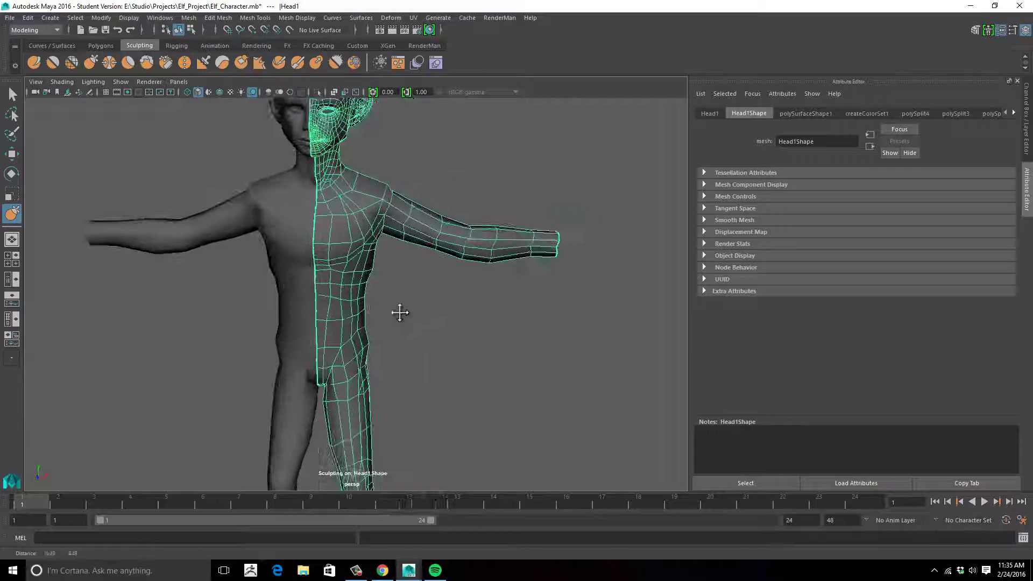
alt+right_drag(399, 312, 441, 299)
alt+drag(441, 299, 425, 279)
alt+middle_drag(425, 278, 447, 296)
alt+right_drag(447, 296, 407, 293)
alt+middle_drag(463, 329, 474, 298)
alt+right_drag(473, 299, 443, 296)
alt+drag(463, 302, 384, 302)
alt+drag(449, 301, 471, 345)
alt+middle_drag(471, 345, 512, 350)
alt+right_drag(512, 350, 511, 344)
alt+middle_drag(452, 301, 433, 340)
alt+right_drag(433, 340, 475, 329)
alt+middle_drag(473, 328, 393, 340)
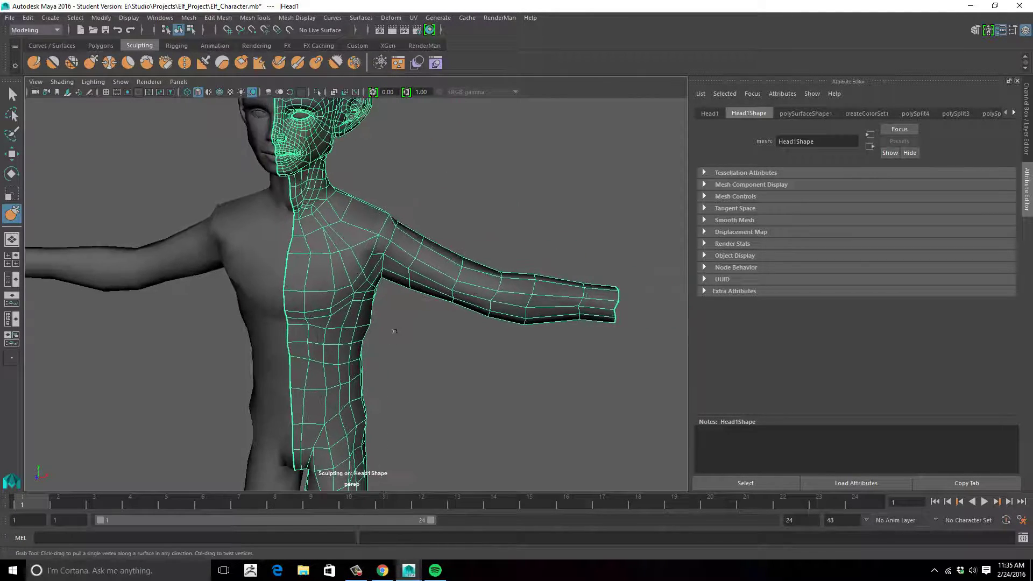
alt+drag(393, 340, 430, 291)
Step: Reactivate the Grab tool and refine the back of the left elbow
click(96, 65)
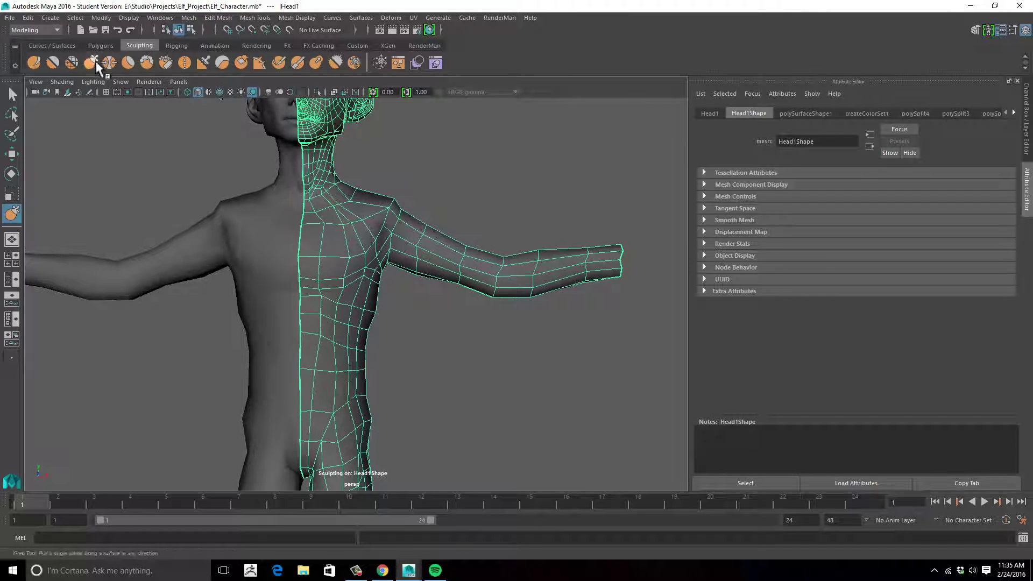
alt+drag(456, 255, 449, 273)
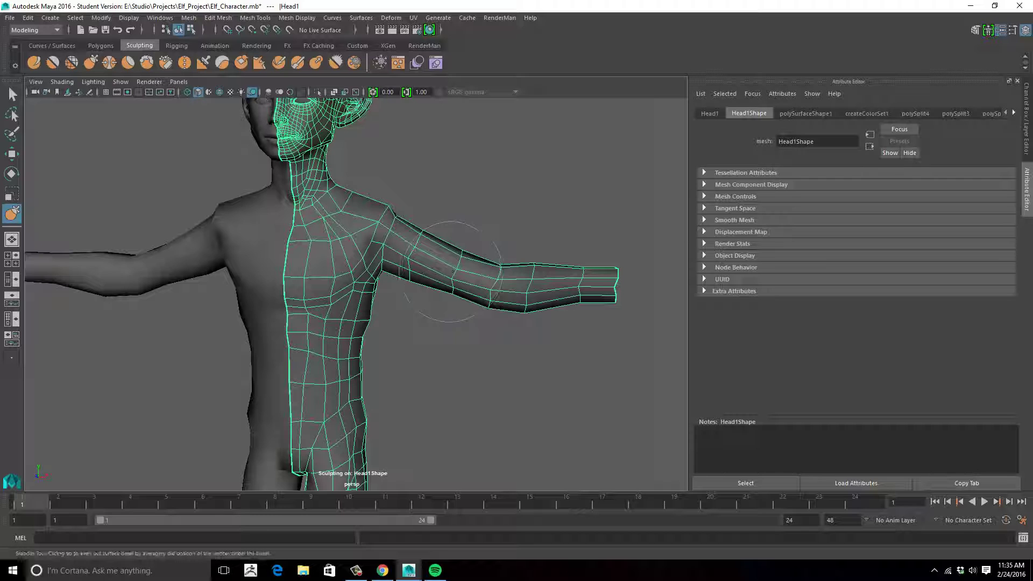
mouse_move(452, 272)
alt+mouse_down()
mouse_move(464, 323)
mouse_move(495, 324)
mouse_move(506, 371)
alt+mouse_up()
alt+drag(509, 317, 312, 337)
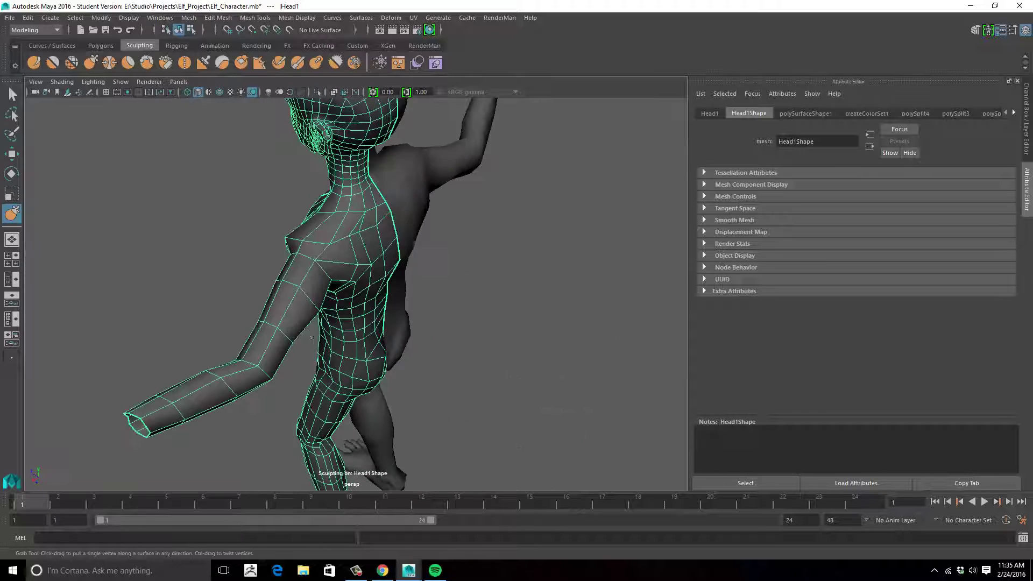
drag(265, 378, 267, 380)
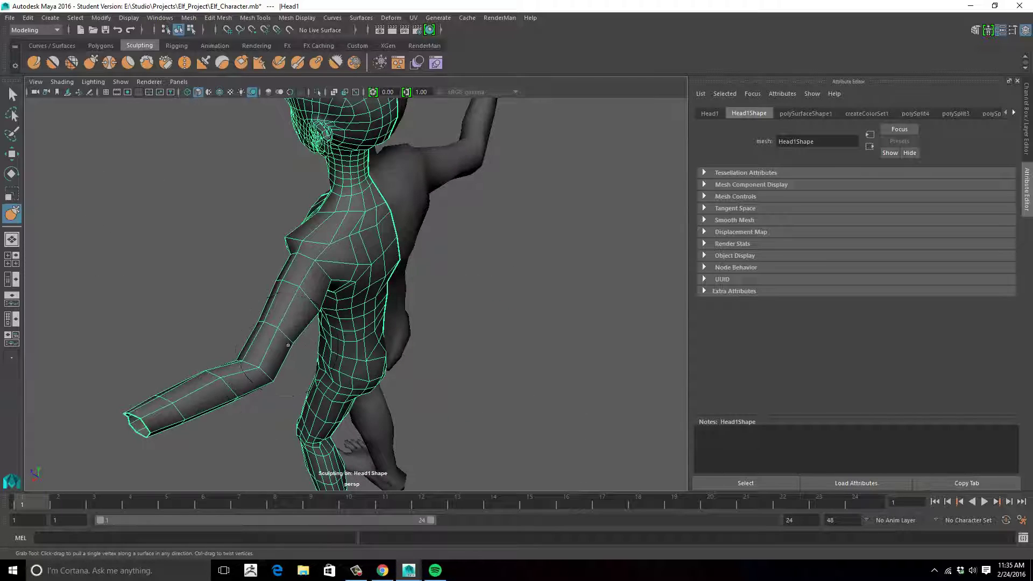
Step: Shape the left shoulder and upper arm from above with the Grab brush
alt+drag(468, 318, 504, 337)
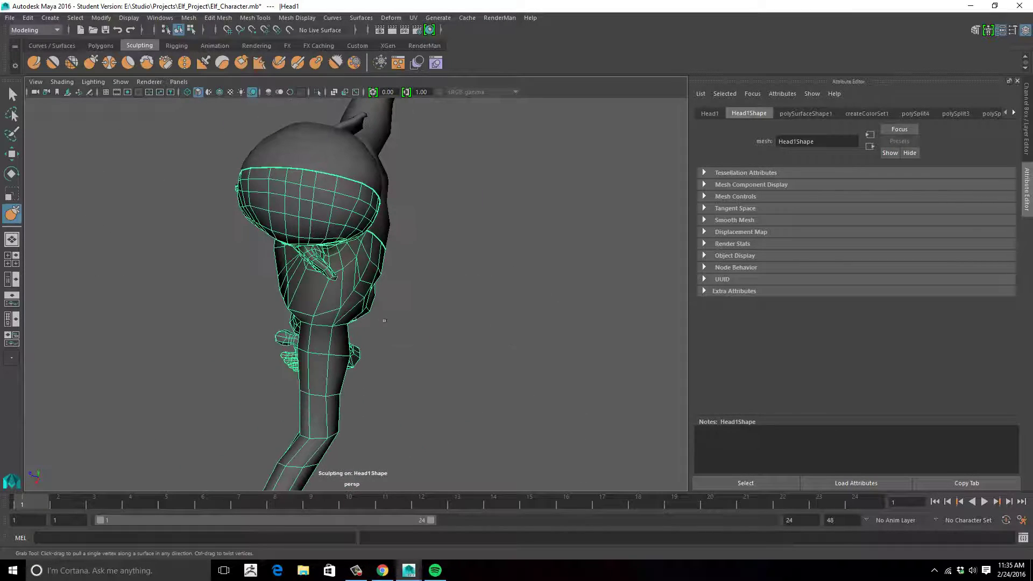
mouse_move(340, 320)
mouse_down()
mouse_move(397, 299)
mouse_move(336, 263)
mouse_up()
drag(311, 229, 323, 245)
mouse_move(458, 249)
alt+mouse_down()
mouse_move(386, 240)
mouse_move(344, 260)
mouse_move(470, 272)
mouse_move(383, 281)
mouse_move(419, 278)
alt+mouse_up()
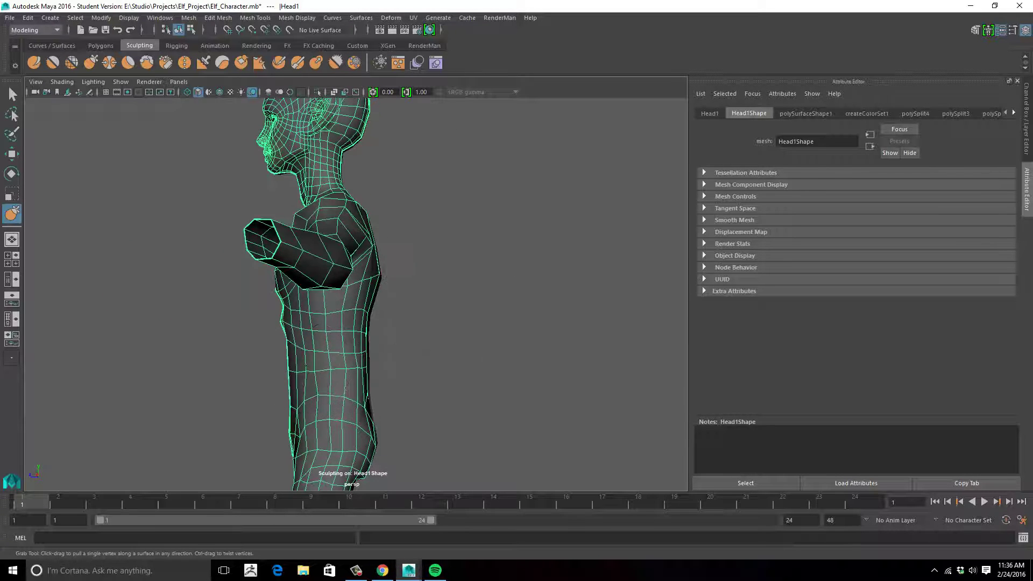
alt+drag(366, 371, 492, 349)
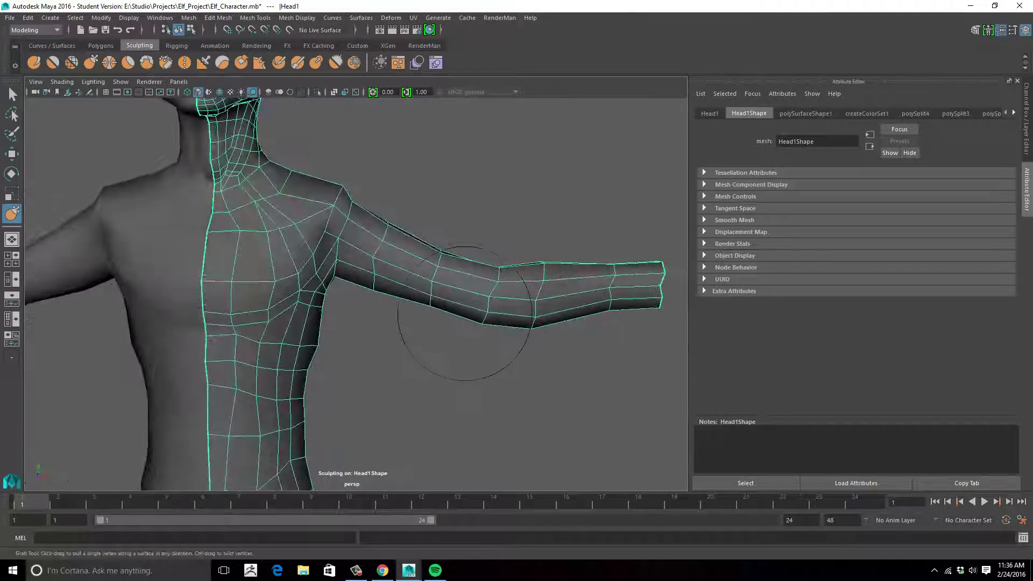
Step: Cut a closed biceps outline into the front of the left upper arm with the Multi-Cut tool, from near the armpit to the elbow
click(100, 45)
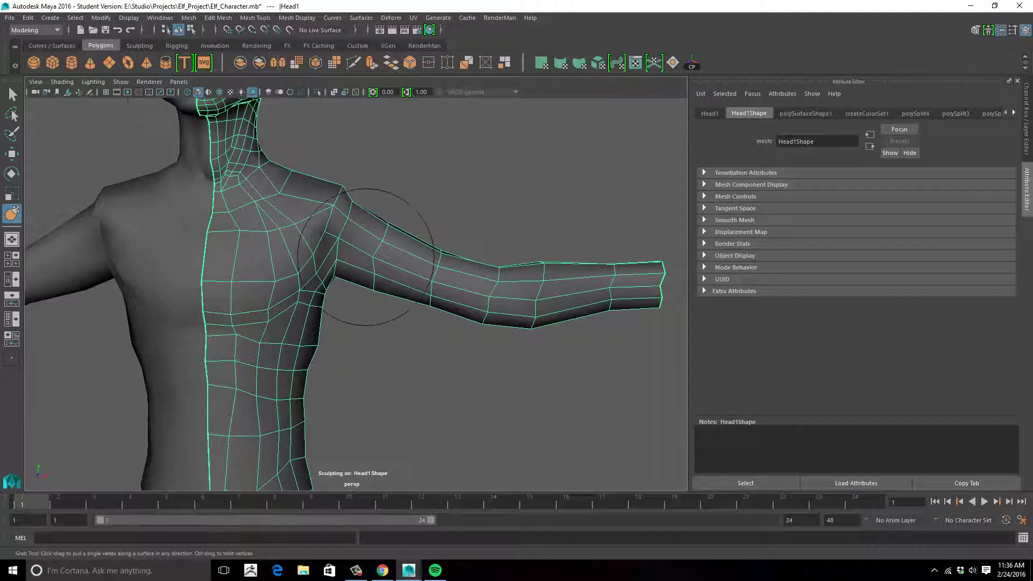
click(353, 62)
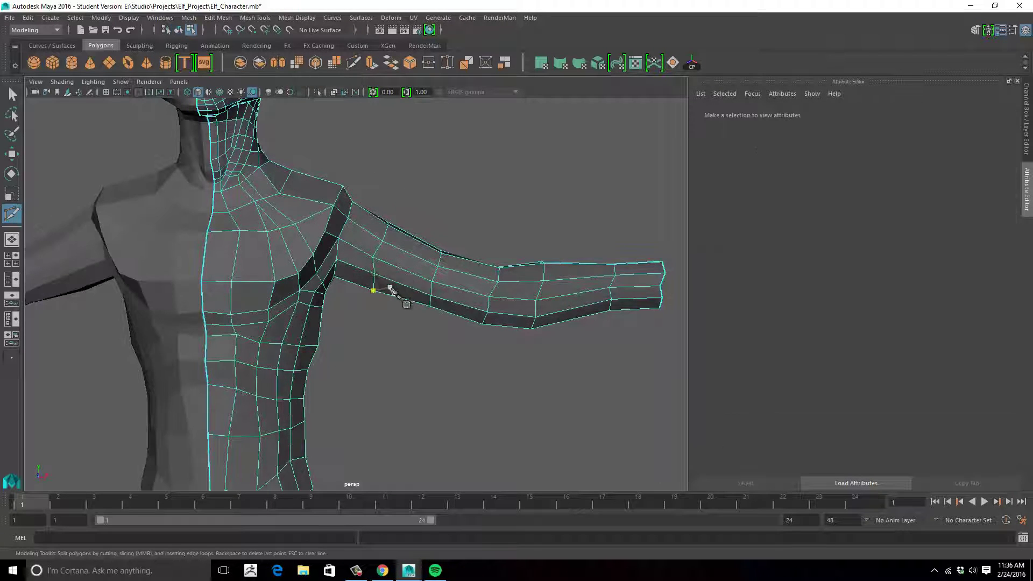
alt+drag(479, 278, 480, 304)
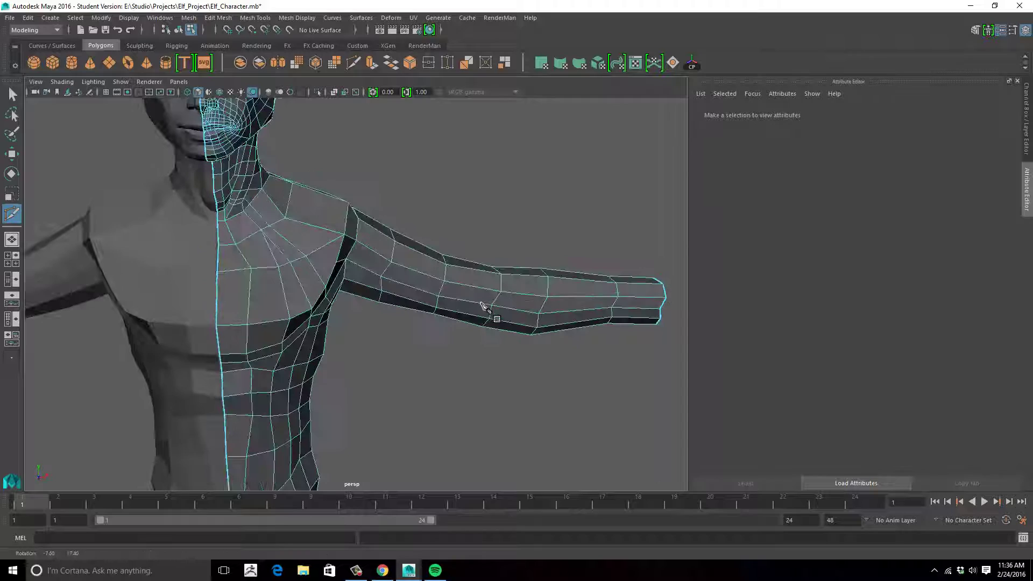
click(377, 253)
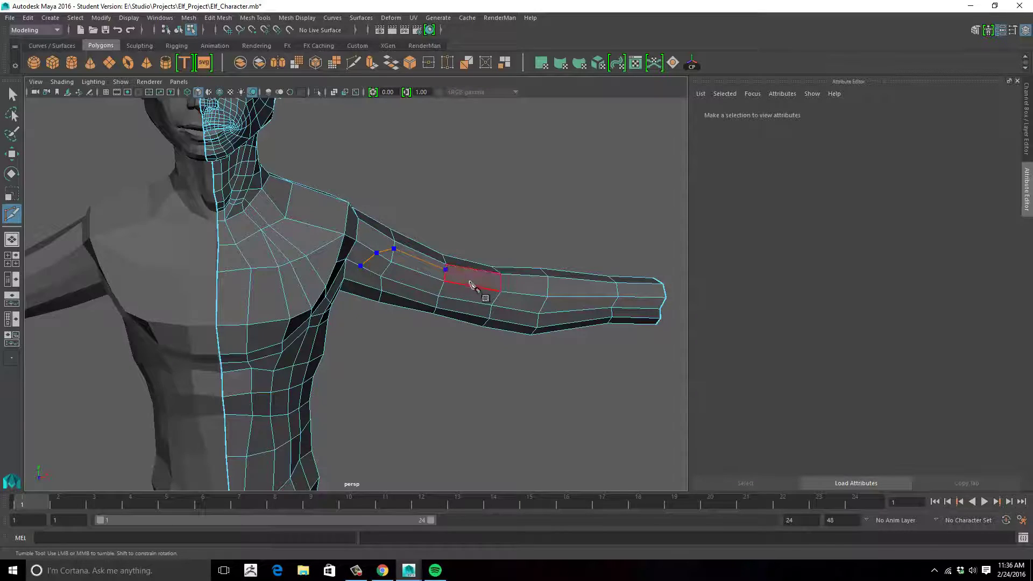
alt+drag(496, 305, 470, 310)
click(480, 317)
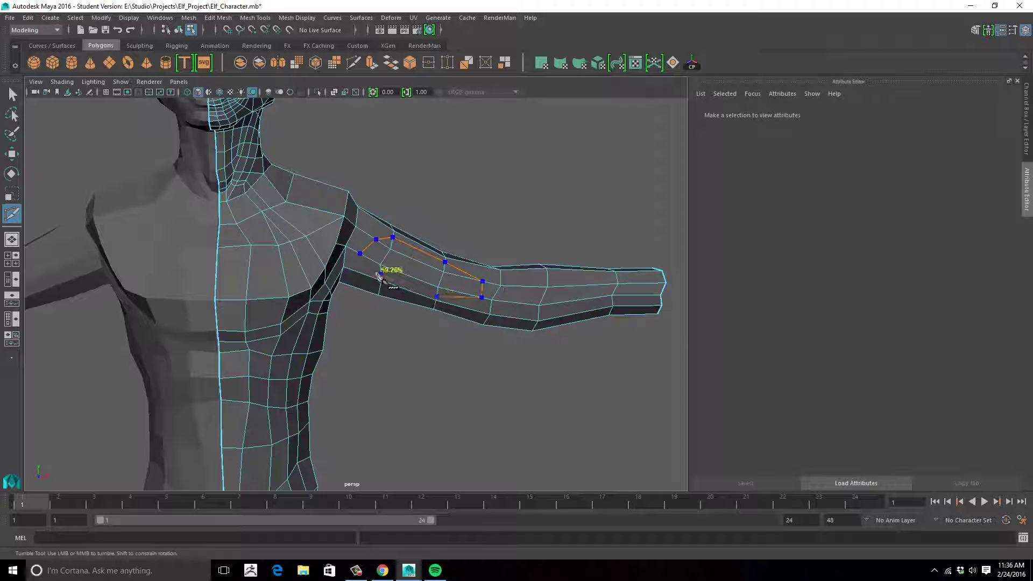
click(359, 254)
key(q)
key(y)
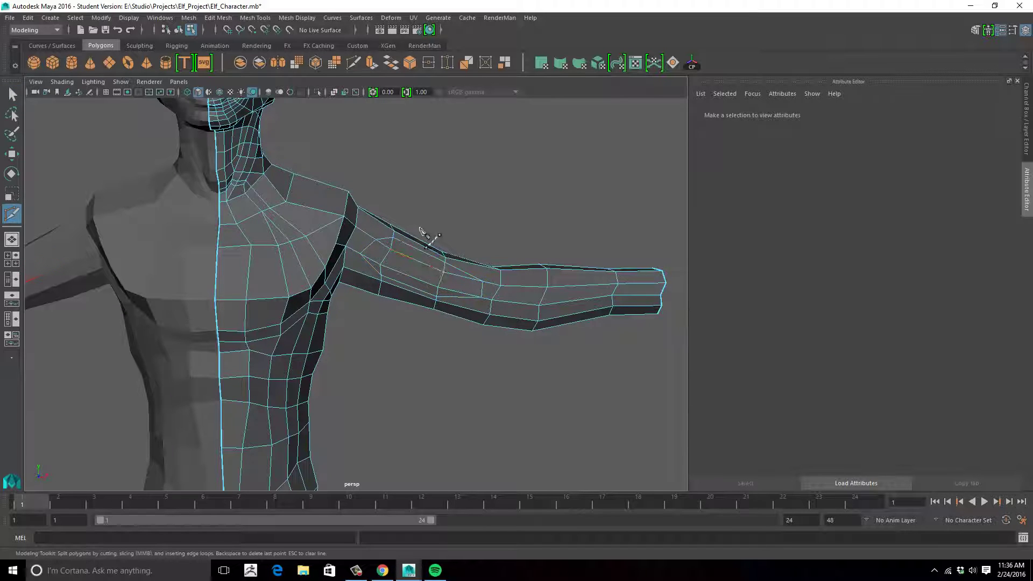
Step: Cut a second edge line around the shoulder end of the biceps outline, ending on the upper arm's existing edges
alt+drag(419, 227, 401, 255)
alt+right_drag(401, 255, 415, 263)
alt+drag(369, 224, 344, 246)
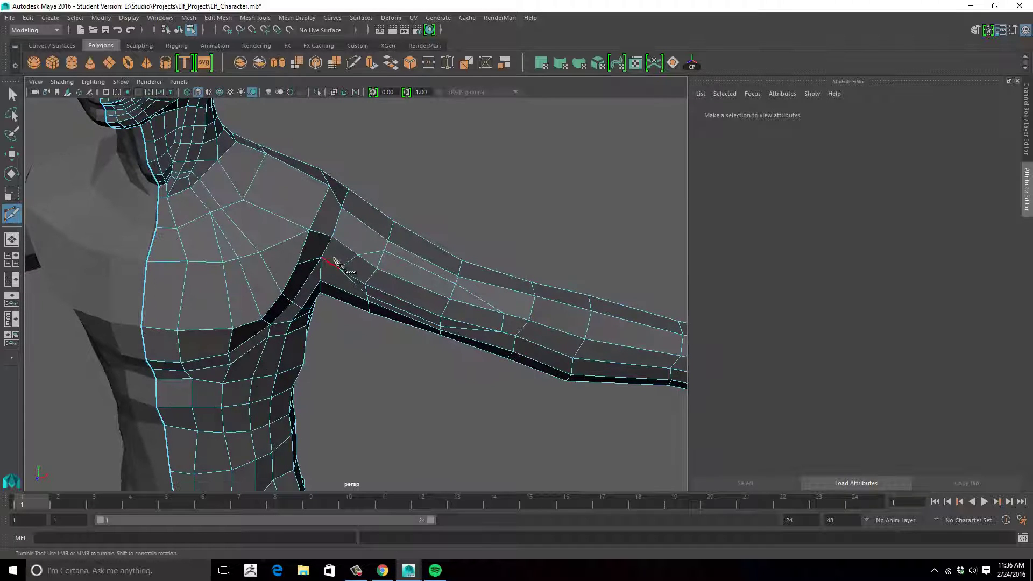
click(388, 241)
alt+drag(344, 248, 342, 260)
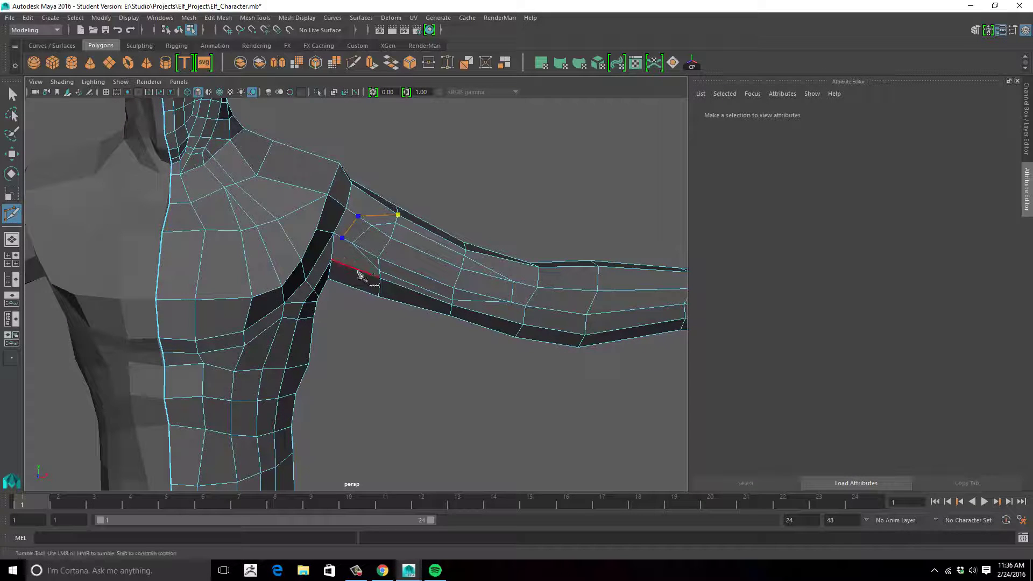
alt+drag(409, 242, 452, 262)
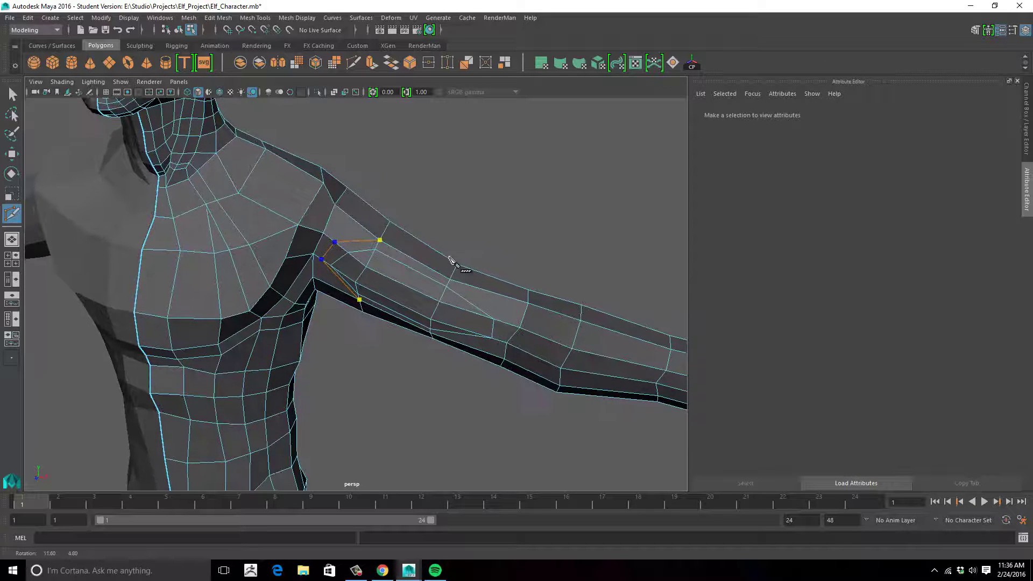
key(q)
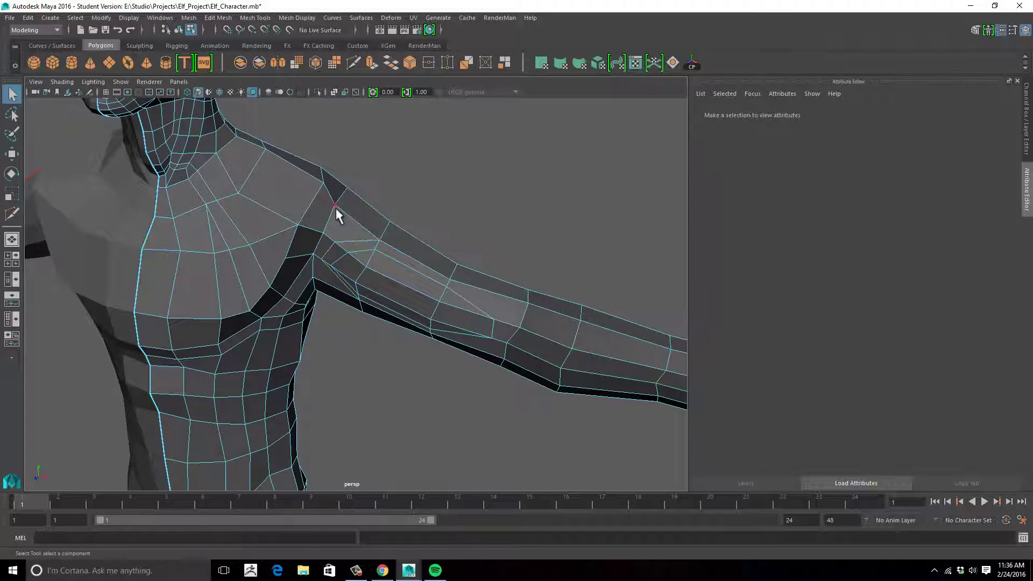
Step: Connect the shoulder end of the biceps outline to the neighbouring shoulder and armpit vertices with the Multi-Cut tool
key(g)
click(348, 235)
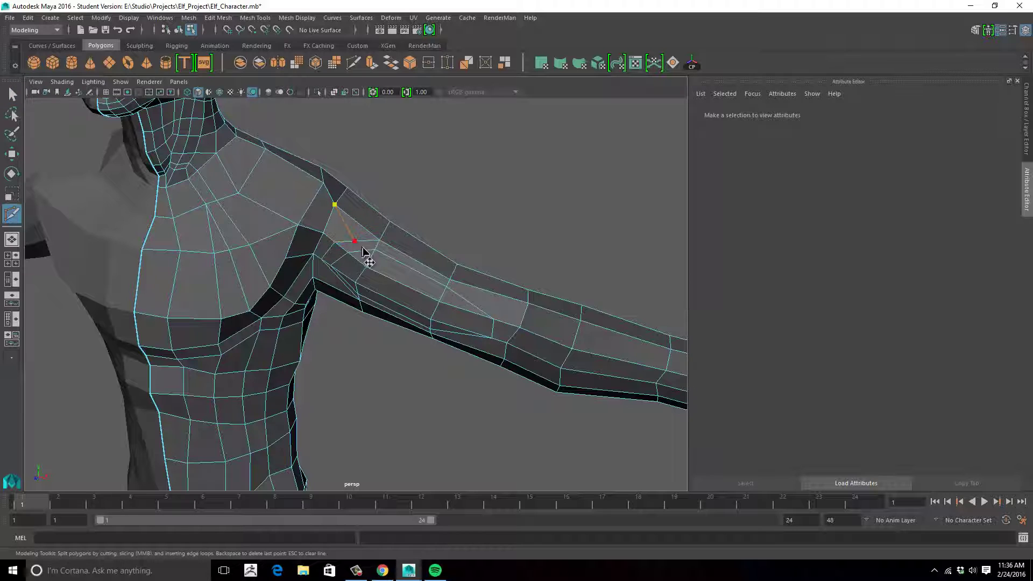
key(q)
alt+drag(390, 294, 414, 275)
key(g)
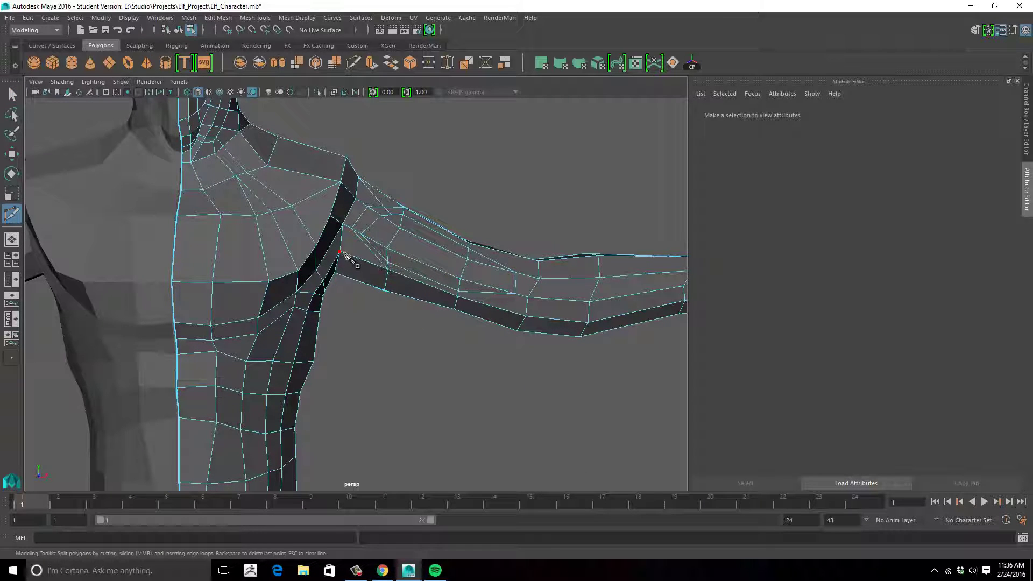
key(q)
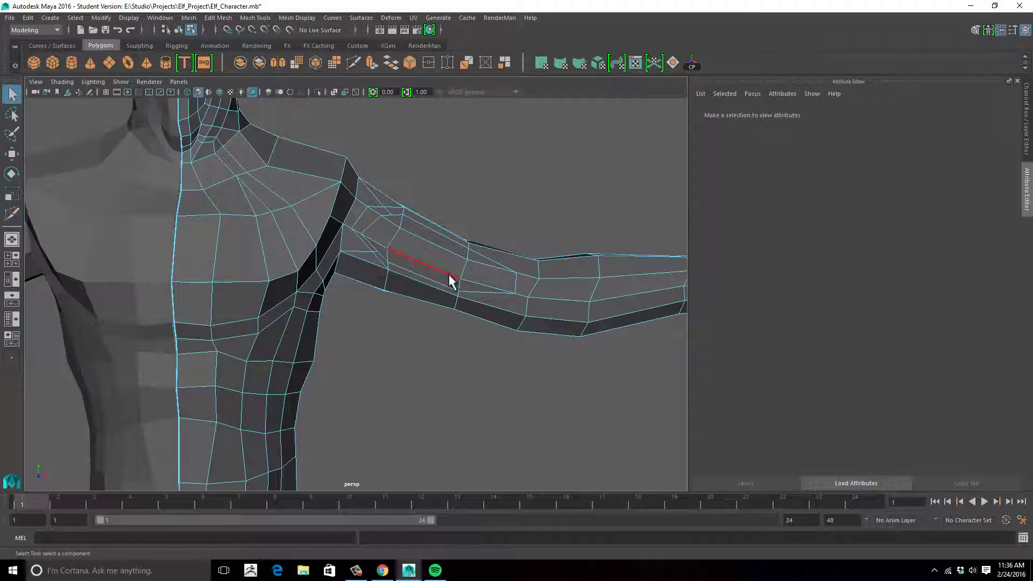
Step: Cut a second edge line around the elbow end of the biceps outline, ending on the existing upper-arm vertices
alt+drag(496, 306, 446, 302)
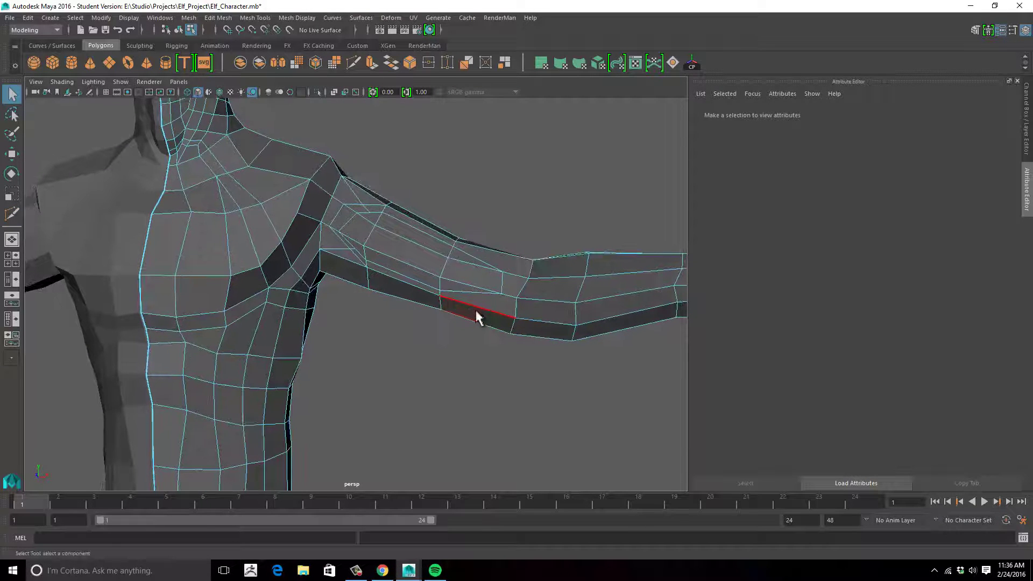
key(g)
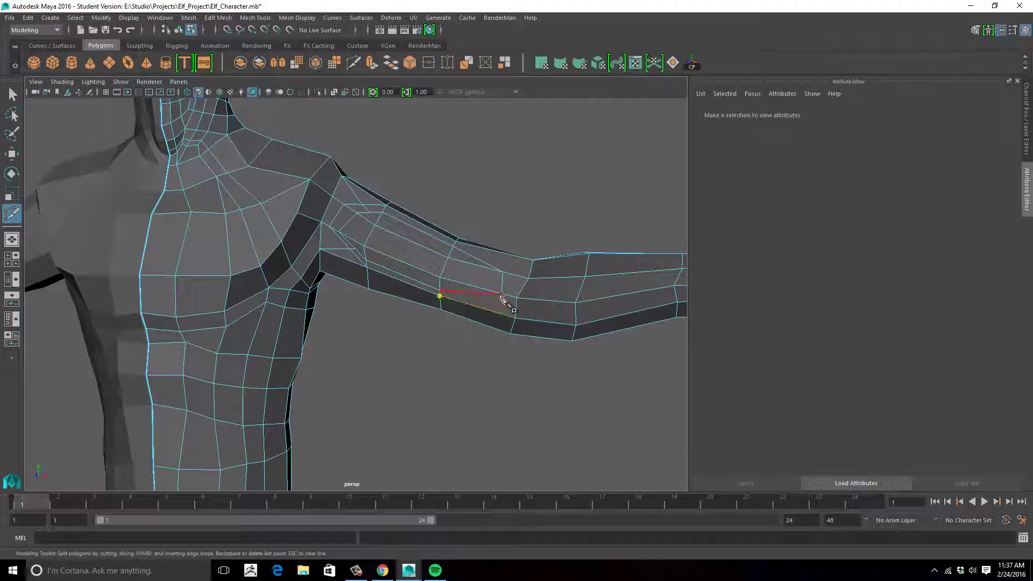
click(512, 297)
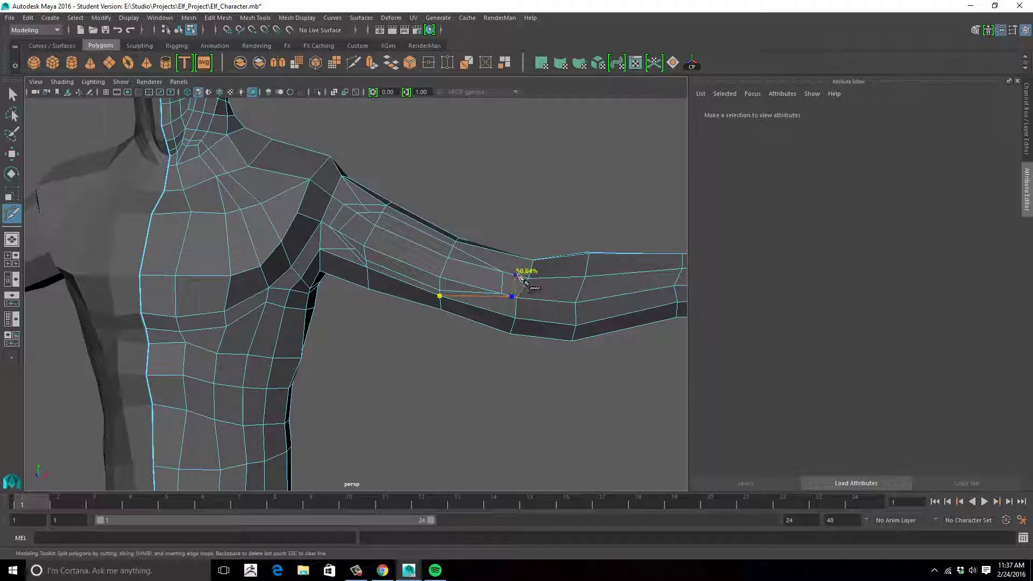
alt+drag(506, 274, 458, 271)
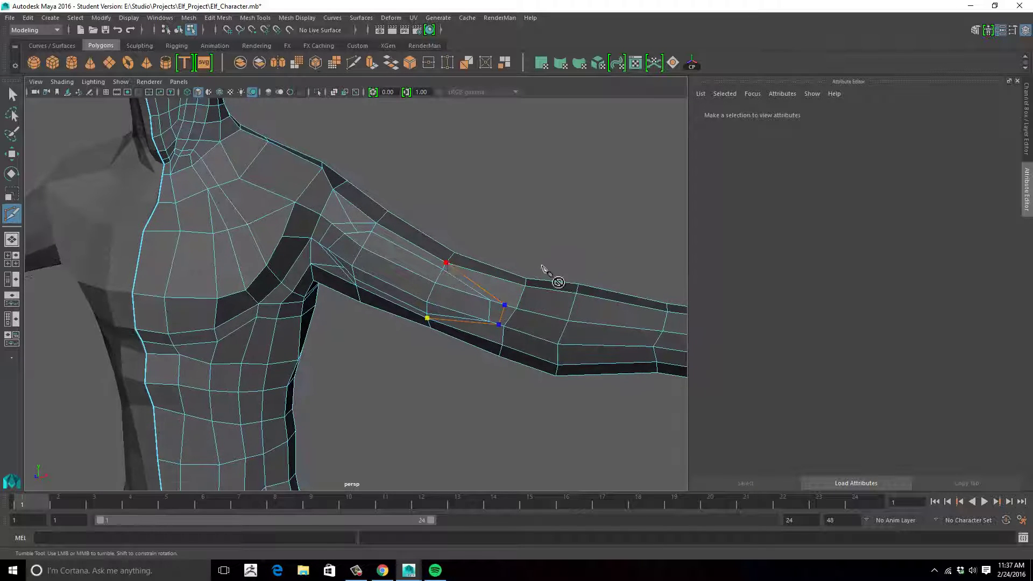
key(q)
alt+drag(538, 295, 535, 304)
Step: Cut connecting edges from the upper and lower elbow vertices to the elbow end of the biceps outline
key(g)
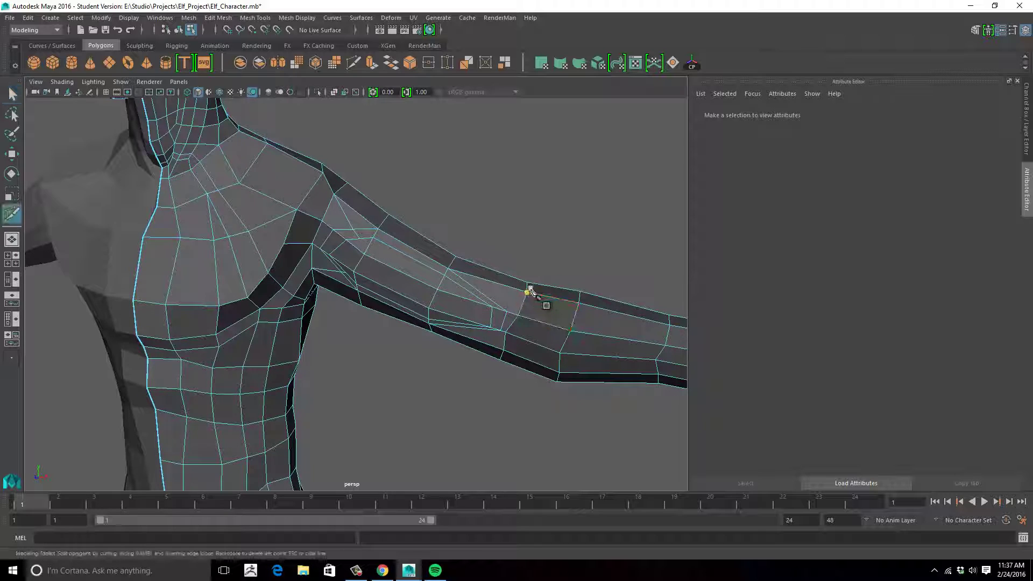
click(527, 294)
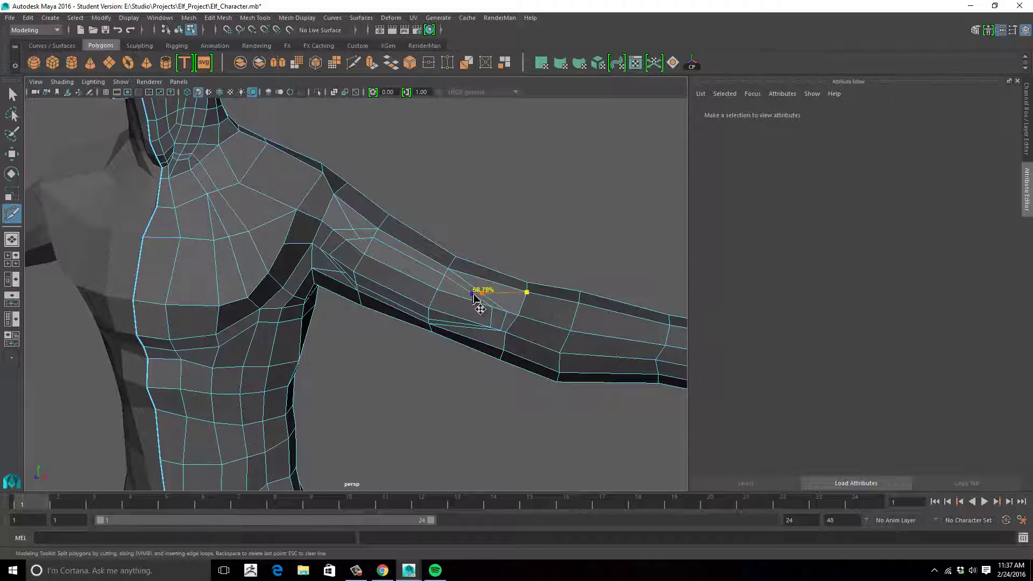
click(473, 294)
key(q)
key(g)
click(504, 351)
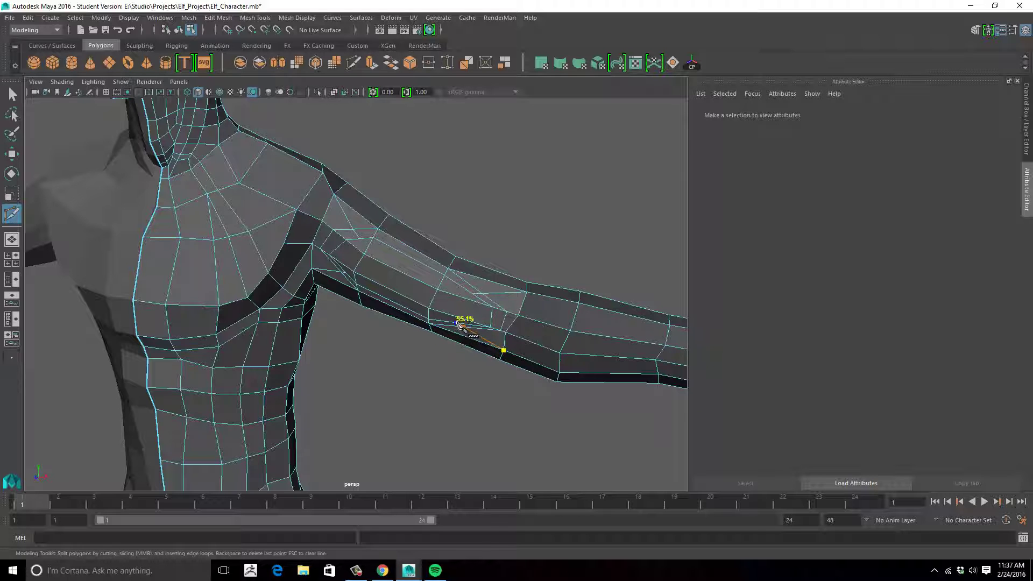
mouse_move(476, 353)
alt+mouse_down()
mouse_move(488, 335)
mouse_move(476, 338)
alt+mouse_up()
alt+middle_drag(476, 337, 456, 346)
scroll(490, 339, up, 2)
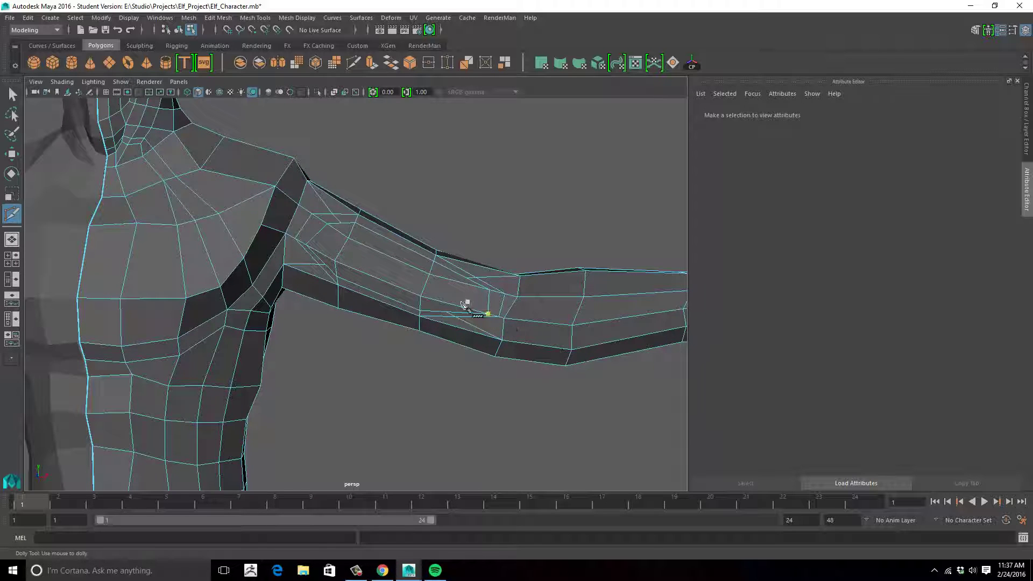
alt+drag(386, 278, 386, 289)
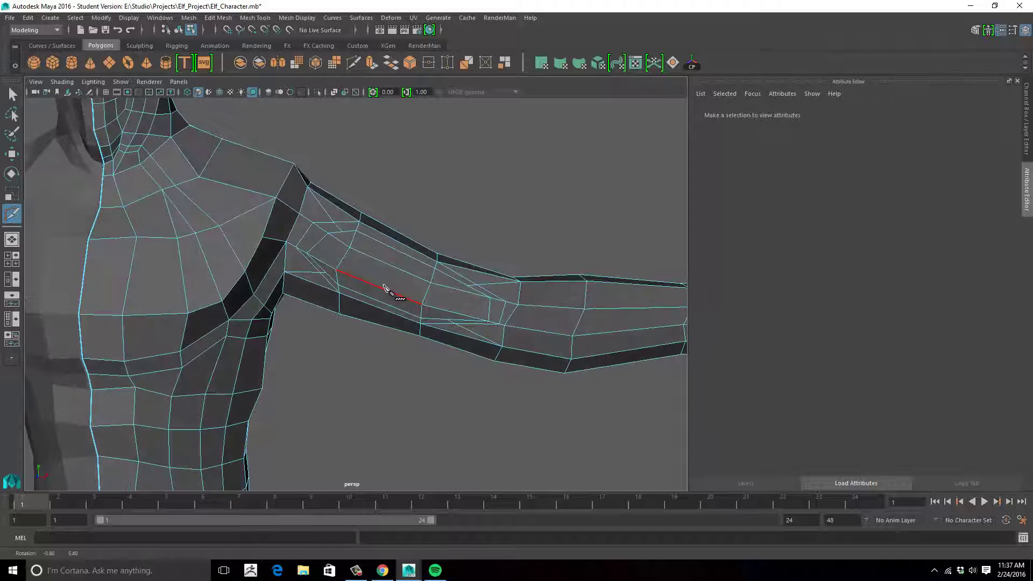
Step: Return to object mode, select the body mesh and activate the Grab sculpting tool
click(139, 46)
click(92, 66)
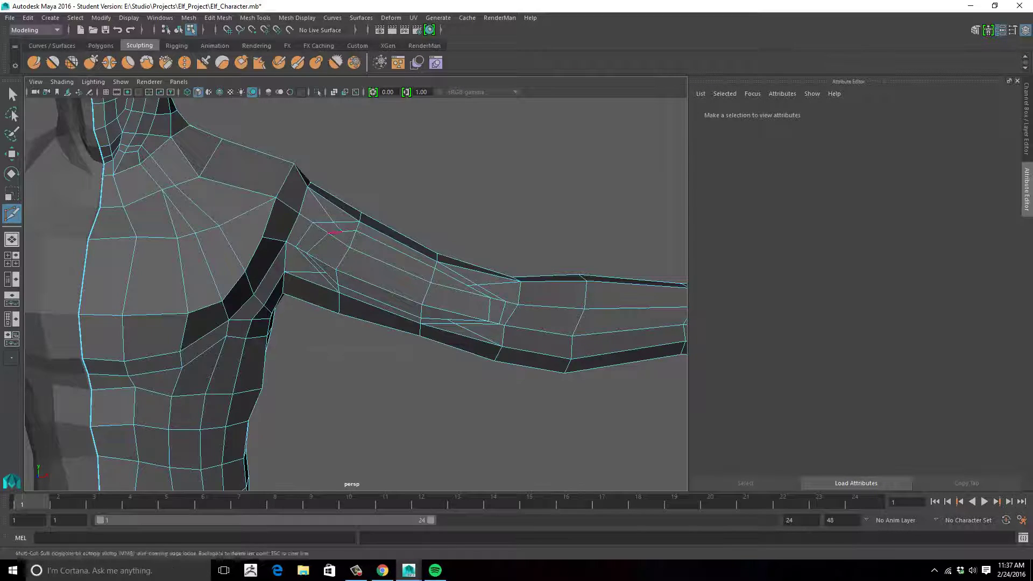
alt+drag(368, 242, 378, 256)
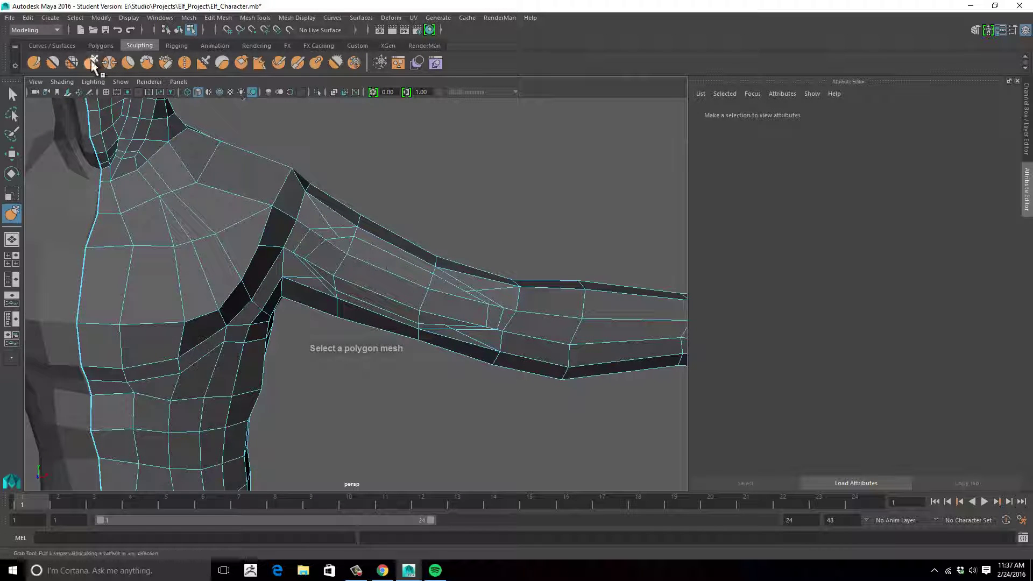
right_click(274, 223)
right_drag(274, 223, 315, 204)
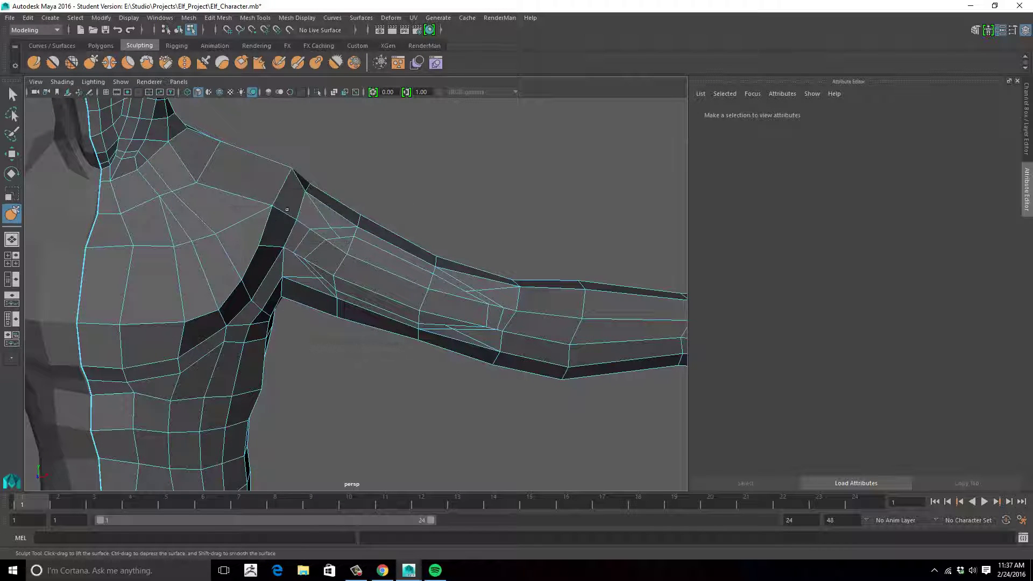
right_click(287, 210)
key(w)
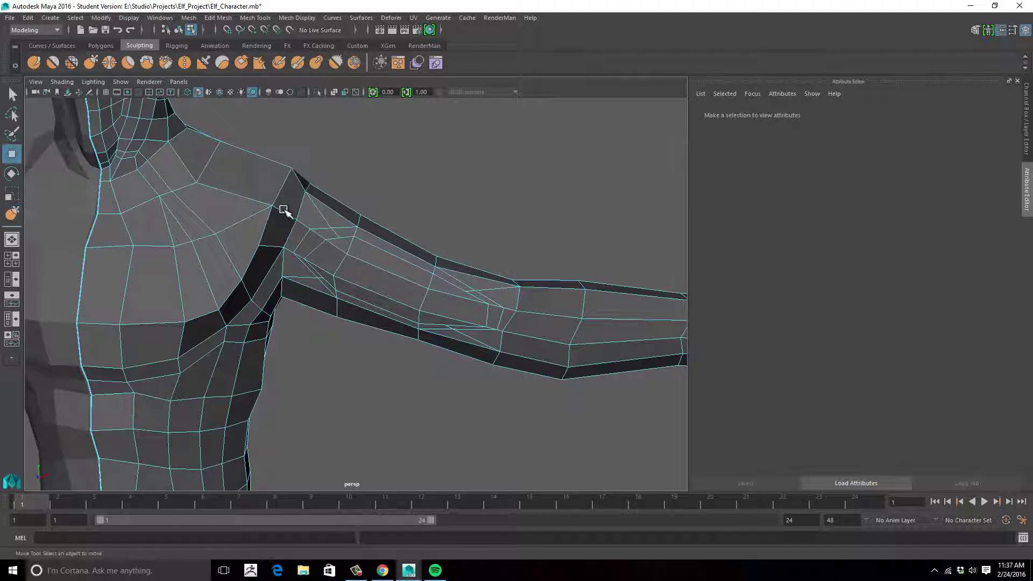
right_drag(262, 210, 310, 197)
click(266, 206)
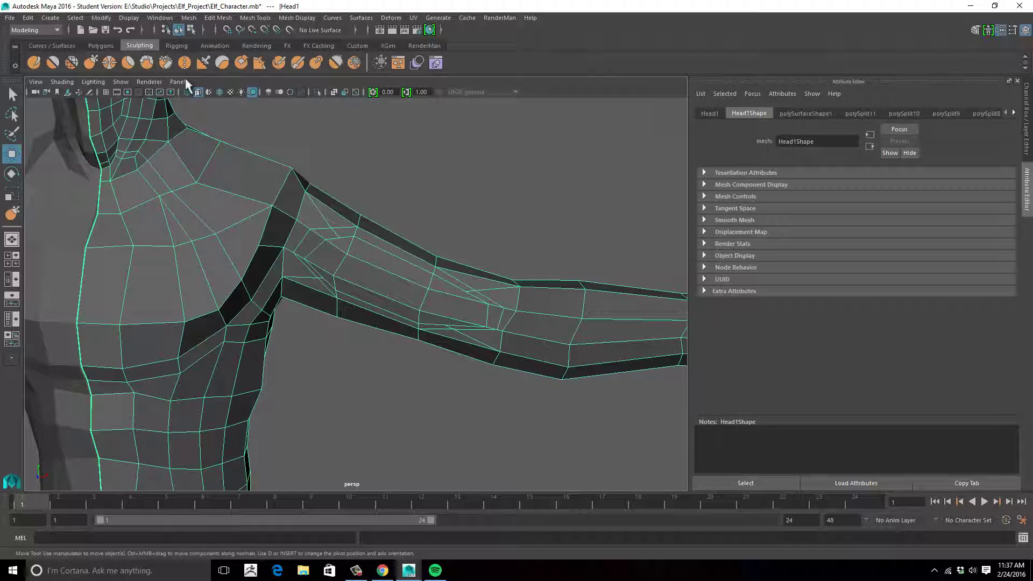
click(91, 63)
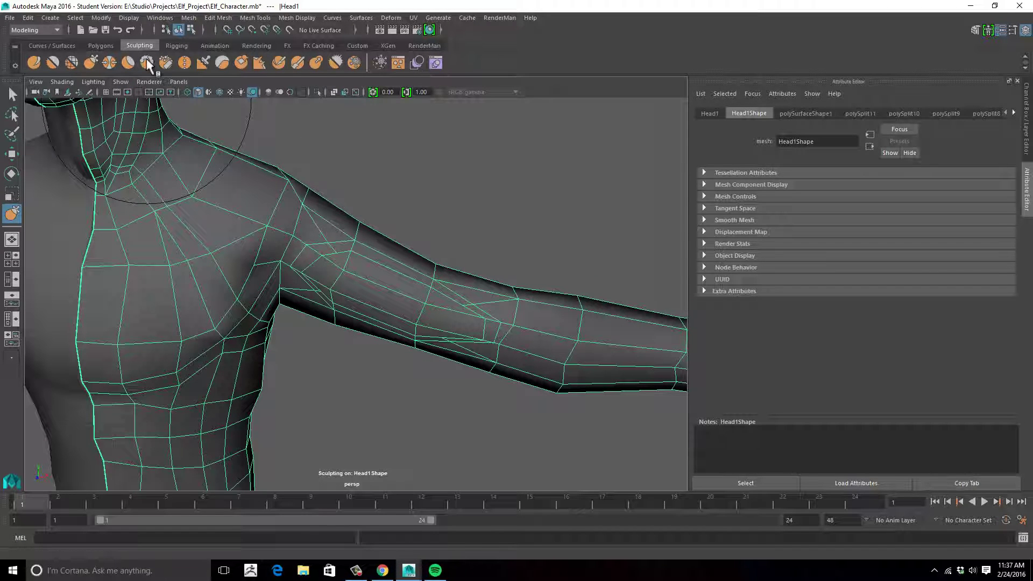
Step: Smooth the newly cut biceps edges at the shoulder and elbow ends with the sculpting brush
alt+drag(386, 163, 368, 158)
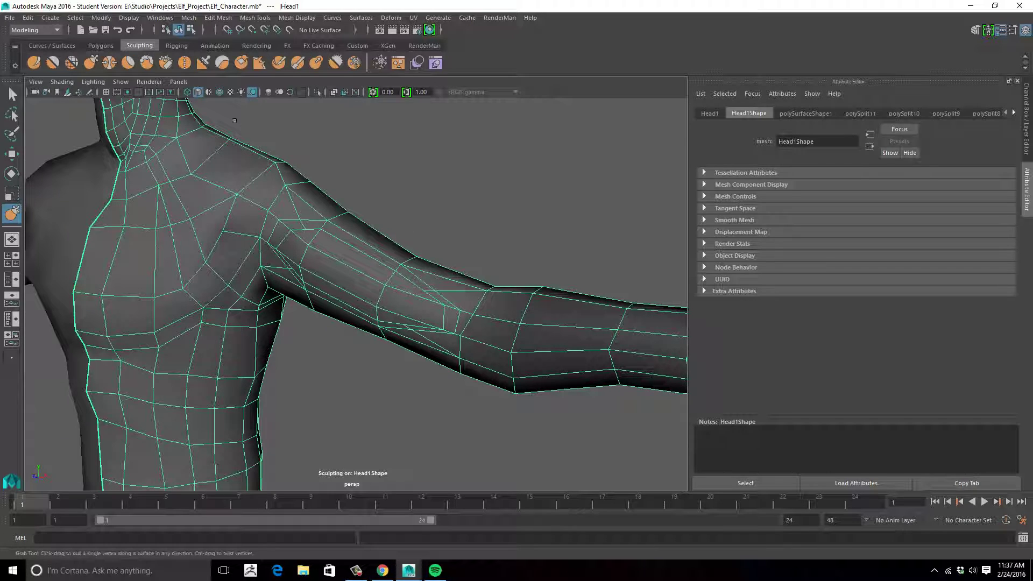
alt+drag(399, 223, 383, 227)
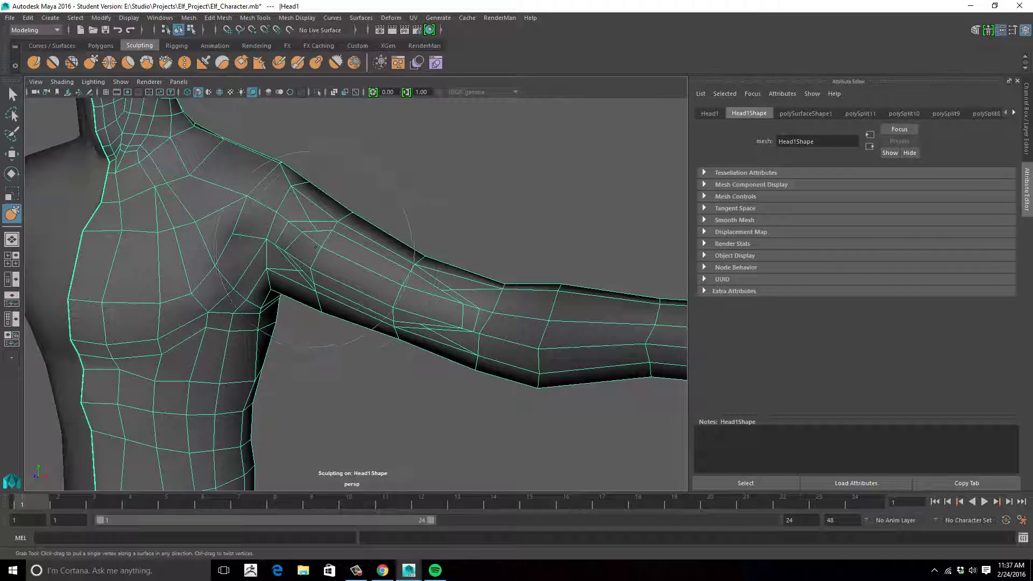
shift+drag(315, 247, 323, 253)
mouse_move(395, 290)
shift+mouse_down()
mouse_move(384, 294)
mouse_move(406, 308)
shift+mouse_up()
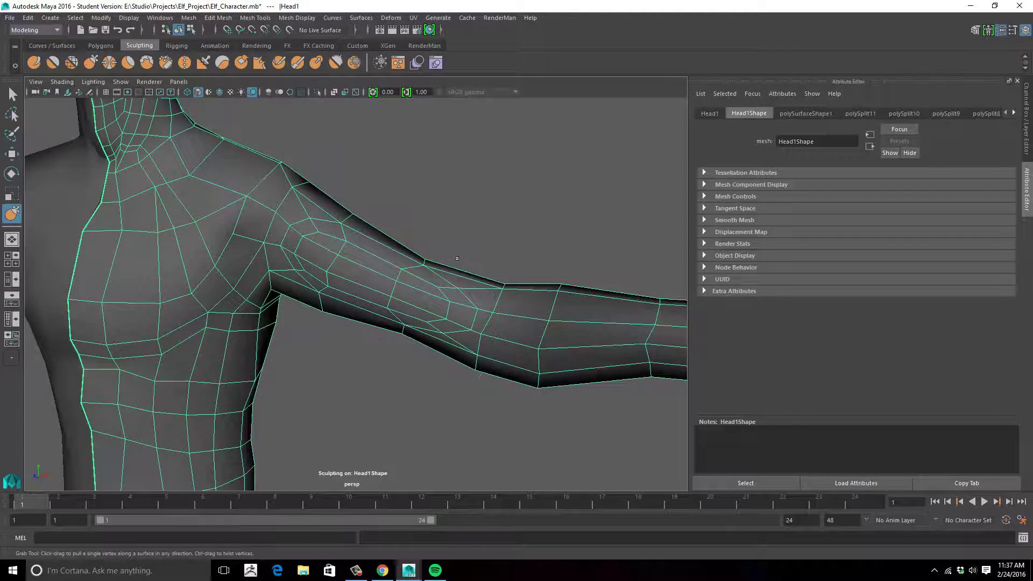
Step: Shape the biceps and upper arm from above with the Grab brush, checking the form in smooth preview
alt+drag(479, 221, 425, 281)
alt+middle_drag(466, 290, 525, 207)
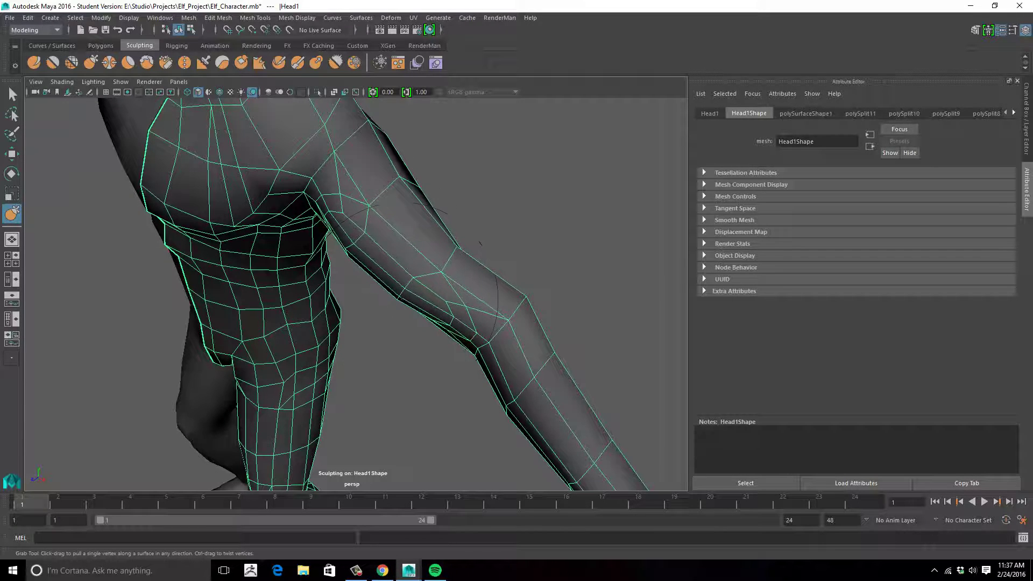
mouse_move(429, 321)
mouse_down()
mouse_move(436, 328)
mouse_move(473, 300)
mouse_move(463, 313)
mouse_move(462, 305)
mouse_up()
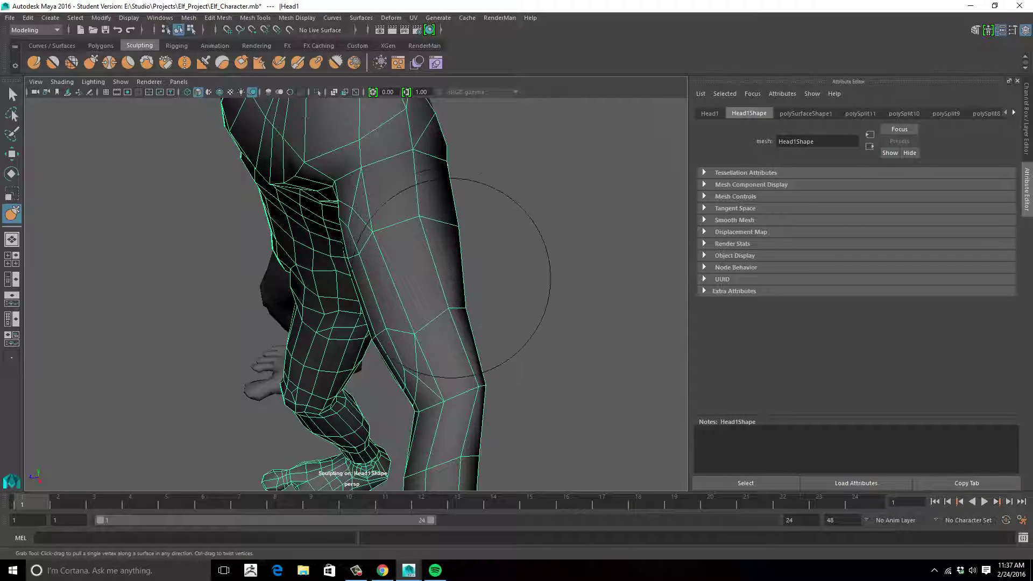
mouse_move(472, 368)
mouse_down()
mouse_move(425, 353)
mouse_move(348, 392)
mouse_move(410, 336)
mouse_move(522, 305)
mouse_move(518, 290)
mouse_move(478, 282)
mouse_move(485, 237)
mouse_move(457, 270)
mouse_move(456, 305)
mouse_move(423, 229)
mouse_up()
key(3)
key(1)
Step: Reduce the Grab brush size and refine the biceps bulge and its transition into the elbow
key(b)
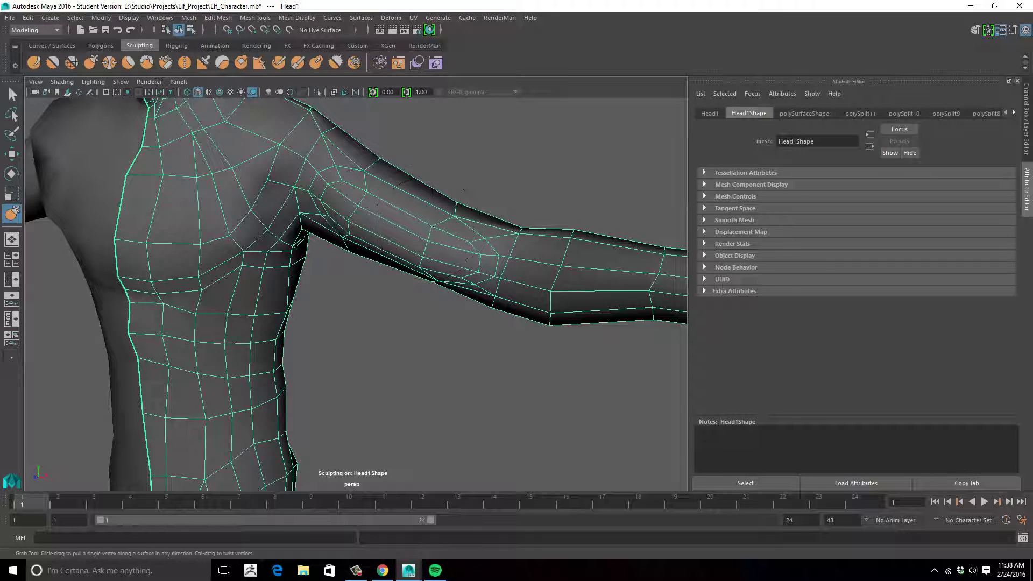
mouse_move(424, 230)
alt+mouse_down()
mouse_move(386, 256)
mouse_move(415, 240)
alt+mouse_up()
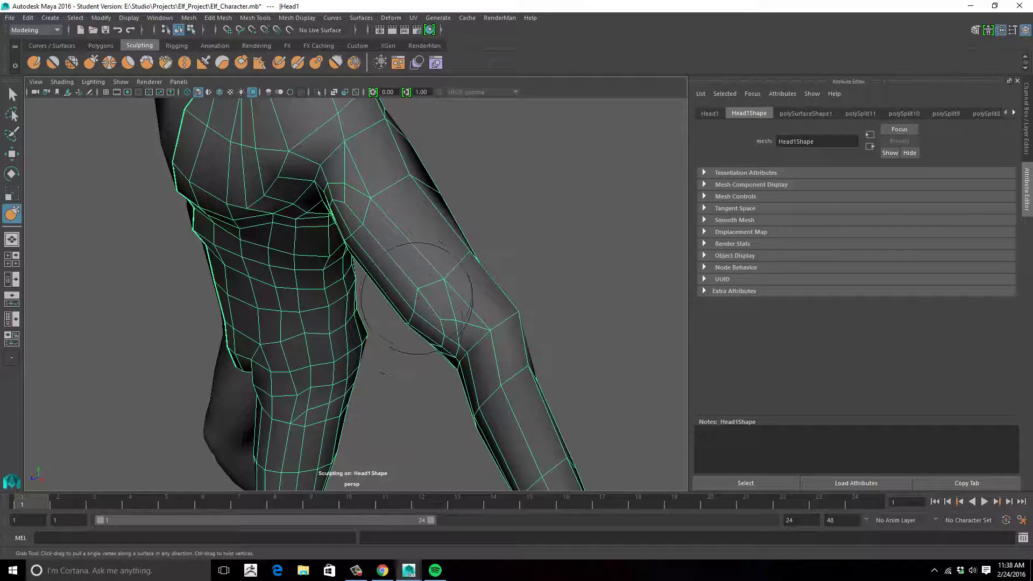
mouse_move(425, 298)
alt+mouse_down()
mouse_move(489, 295)
mouse_move(369, 219)
mouse_move(382, 224)
mouse_move(284, 242)
mouse_move(314, 187)
alt+mouse_up()
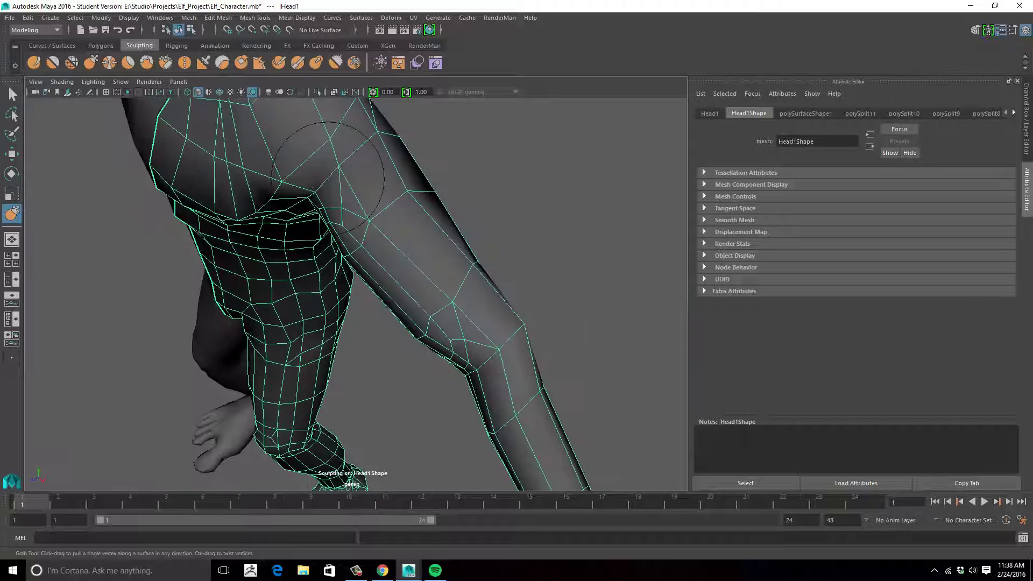
alt+drag(404, 173, 370, 204)
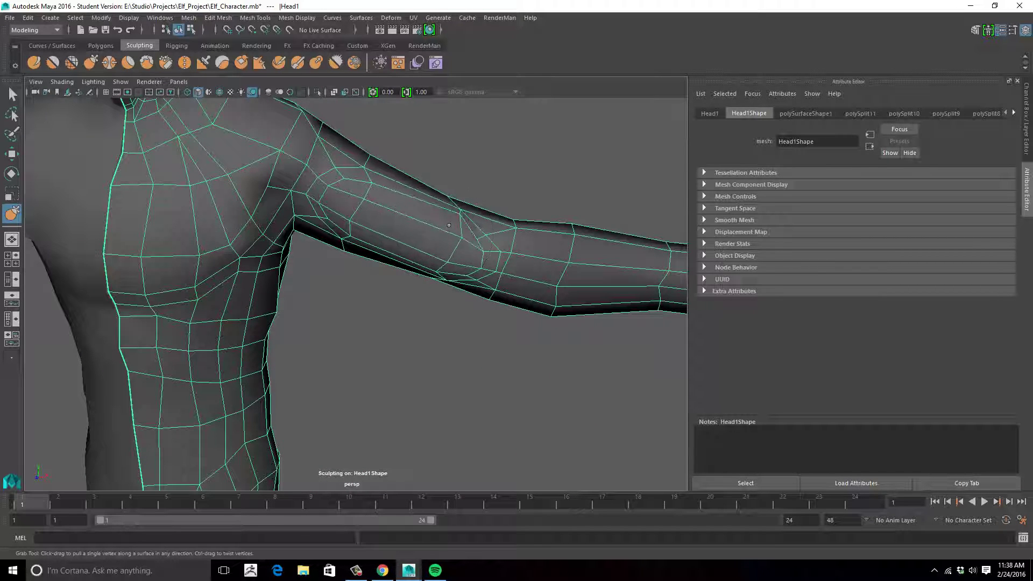
alt+drag(451, 217, 430, 211)
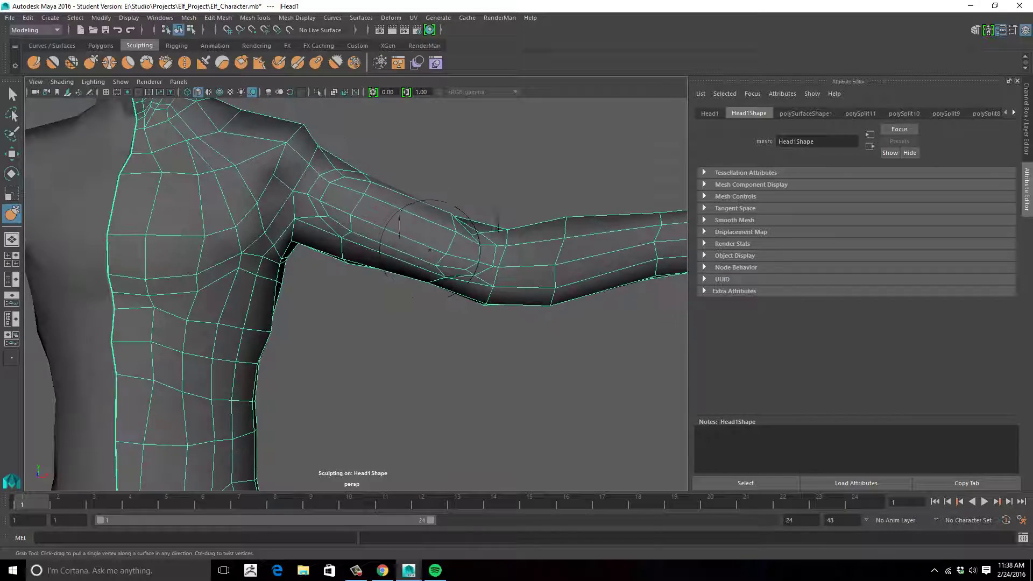
Step: Examine the shape of the left arm, armpit and torso from the front, side, below and back
mouse_move(340, 279)
alt+mouse_down()
mouse_move(342, 232)
mouse_move(265, 288)
mouse_move(210, 290)
mouse_move(167, 309)
alt+mouse_up()
alt+drag(446, 256, 432, 295)
mouse_move(327, 269)
alt+mouse_down()
mouse_move(425, 322)
mouse_move(422, 295)
mouse_move(398, 323)
mouse_move(461, 314)
mouse_move(413, 312)
mouse_move(462, 298)
mouse_move(499, 269)
mouse_move(488, 277)
alt+mouse_up()
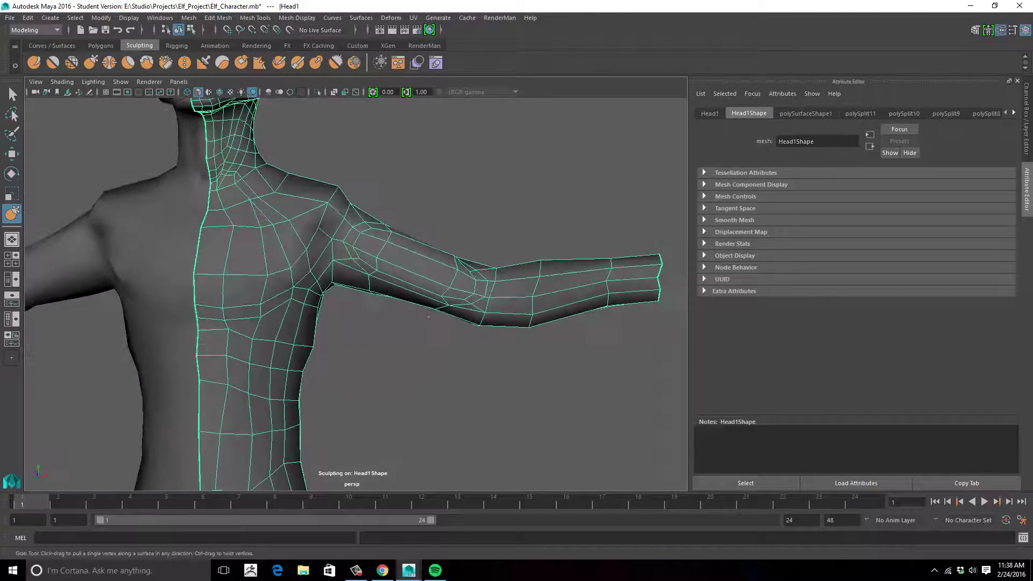
alt+drag(465, 312, 472, 353)
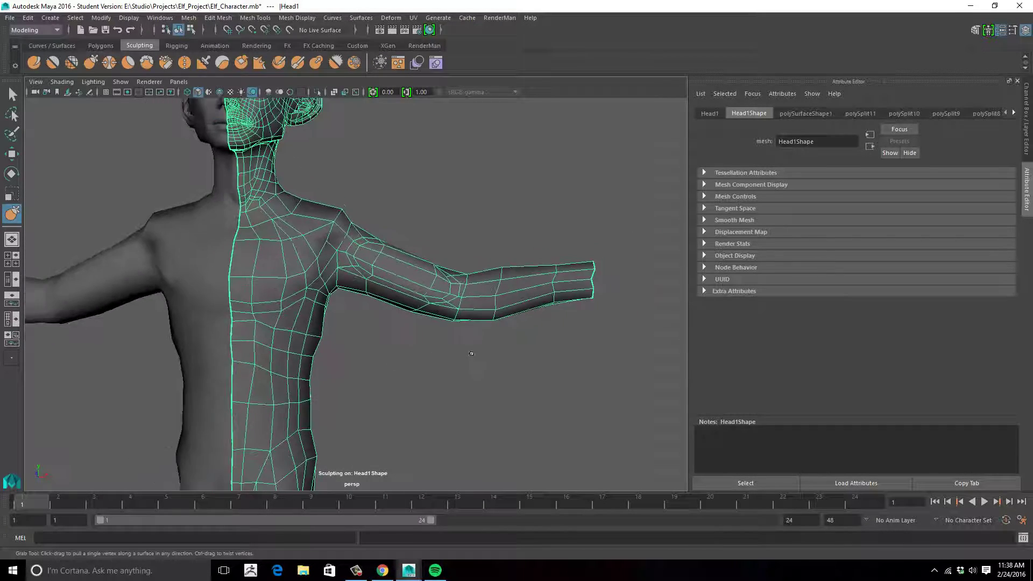
mouse_move(344, 280)
alt+mouse_down()
mouse_move(248, 295)
mouse_move(253, 250)
alt+mouse_up()
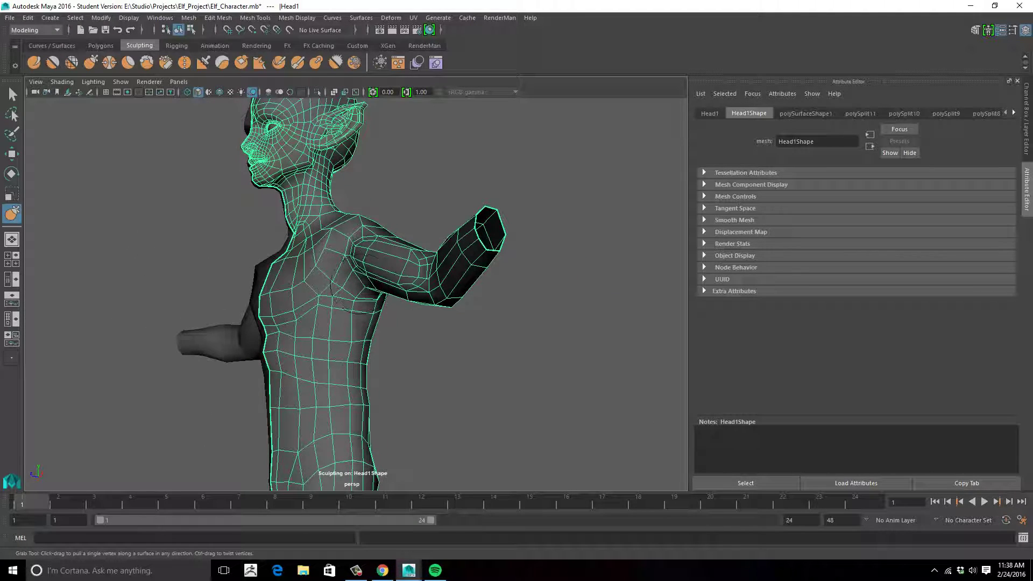
mouse_move(368, 282)
alt+mouse_down()
mouse_move(364, 263)
mouse_move(364, 277)
alt+mouse_up()
alt+right_drag(364, 277, 377, 285)
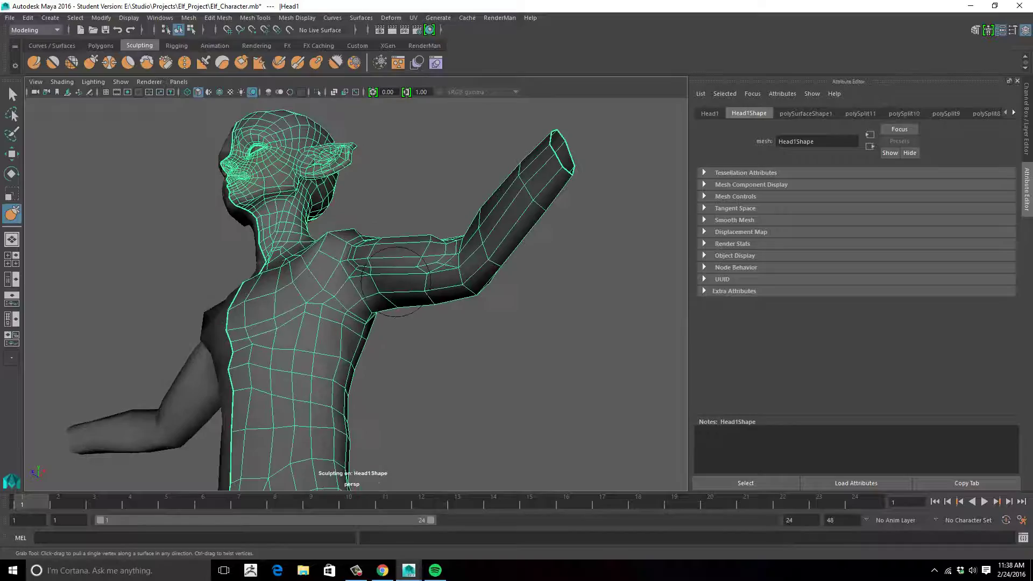
alt+middle_drag(360, 290, 379, 250)
alt+right_drag(417, 239, 457, 234)
mouse_move(458, 234)
alt+mouse_down()
mouse_move(373, 251)
mouse_move(381, 234)
alt+mouse_up()
alt+drag(371, 154, 506, 237)
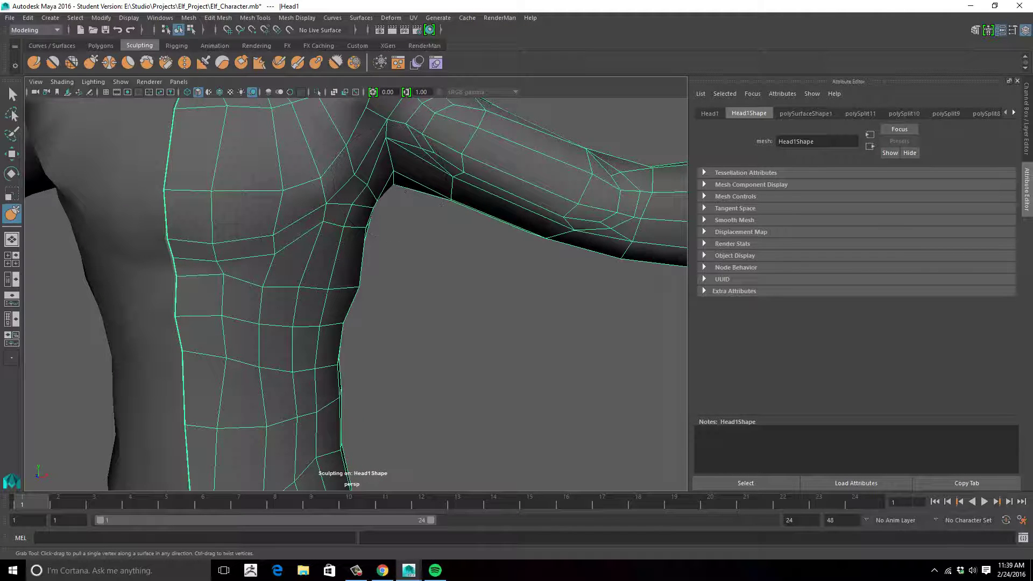
alt+drag(396, 197, 265, 123)
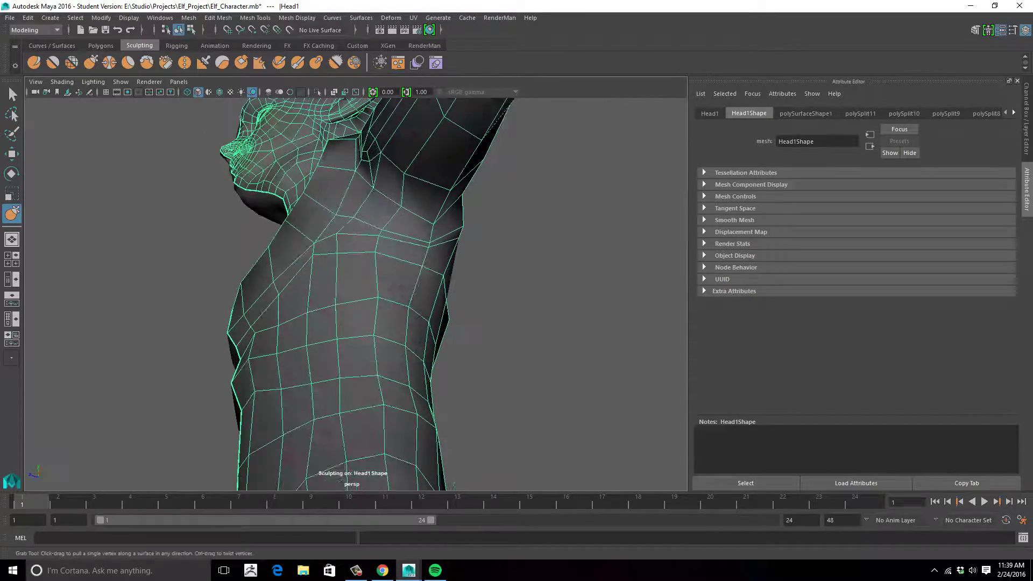
alt+drag(376, 193, 474, 259)
alt+right_drag(473, 259, 412, 251)
alt+drag(411, 251, 389, 232)
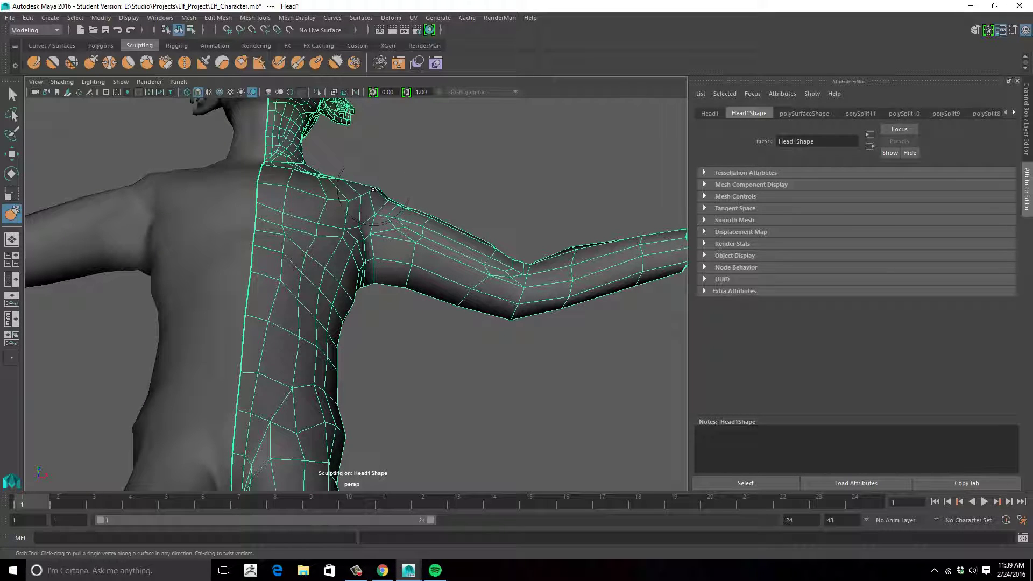
Step: Examine the unsmoothed arm, shoulder and torso proportions from the back, front and underside
alt+drag(371, 192, 396, 254)
alt+middle_drag(397, 254, 396, 272)
alt+drag(396, 272, 443, 245)
alt+right_drag(443, 245, 414, 230)
alt+middle_drag(487, 259, 479, 240)
alt+drag(482, 254, 510, 251)
alt+middle_drag(509, 251, 501, 211)
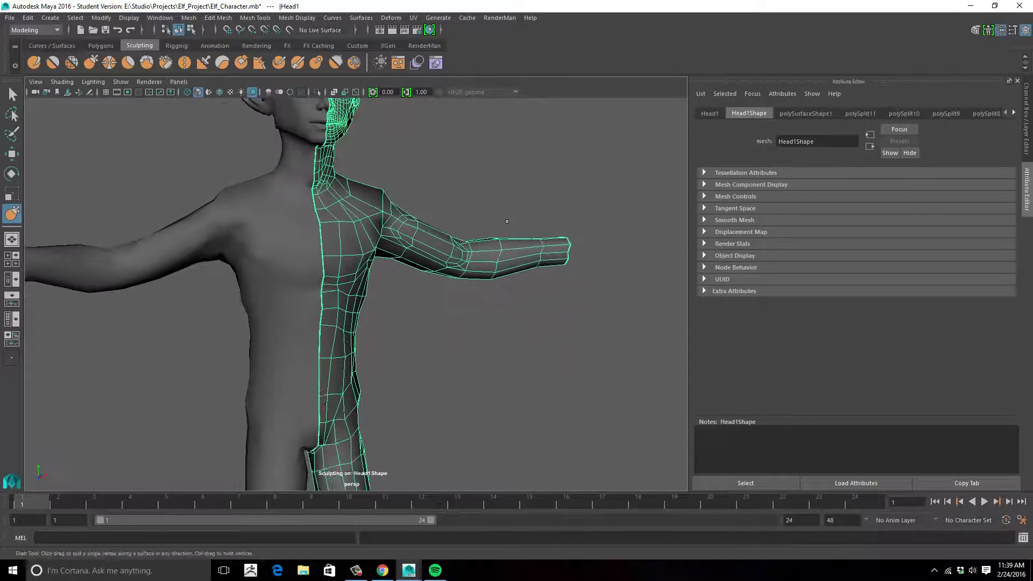
alt+drag(473, 224, 503, 226)
alt+middle_drag(509, 232, 521, 186)
alt+drag(517, 195, 510, 190)
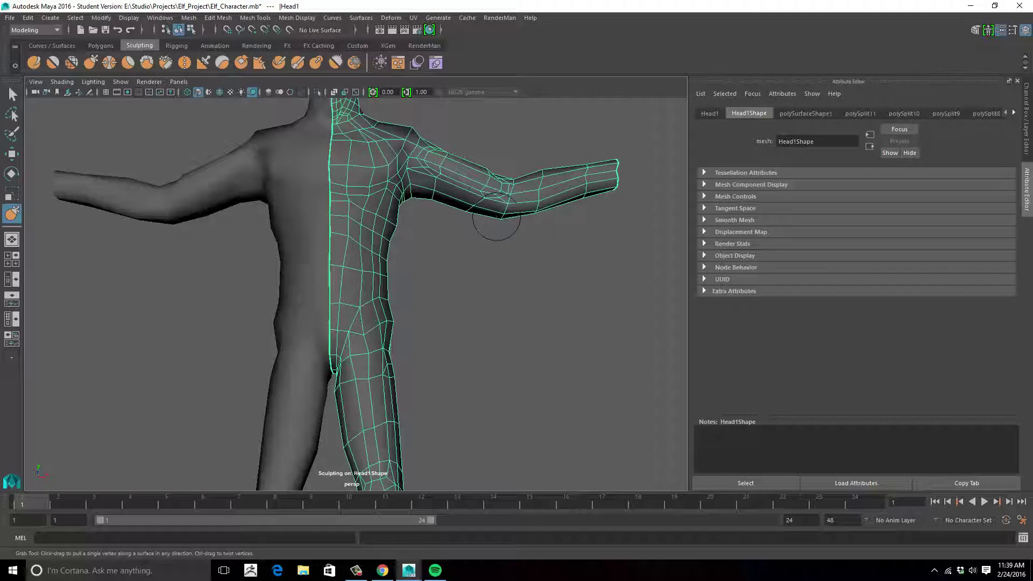
alt+drag(508, 225, 467, 180)
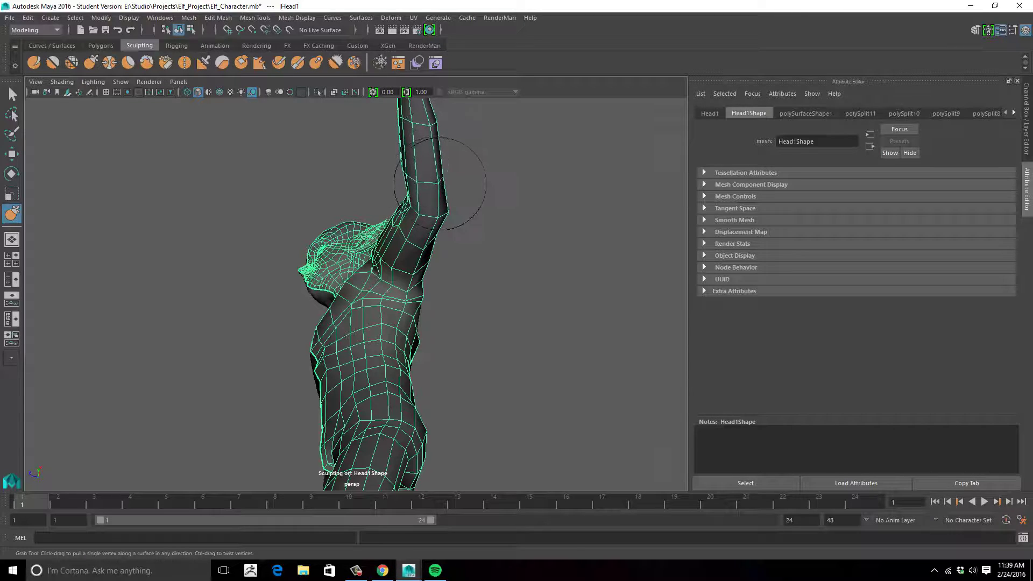
alt+drag(480, 195, 357, 262)
Step: Switch the mesh to smooth preview and examine the shoulder, armpit and arm contours from several angles
key(3)
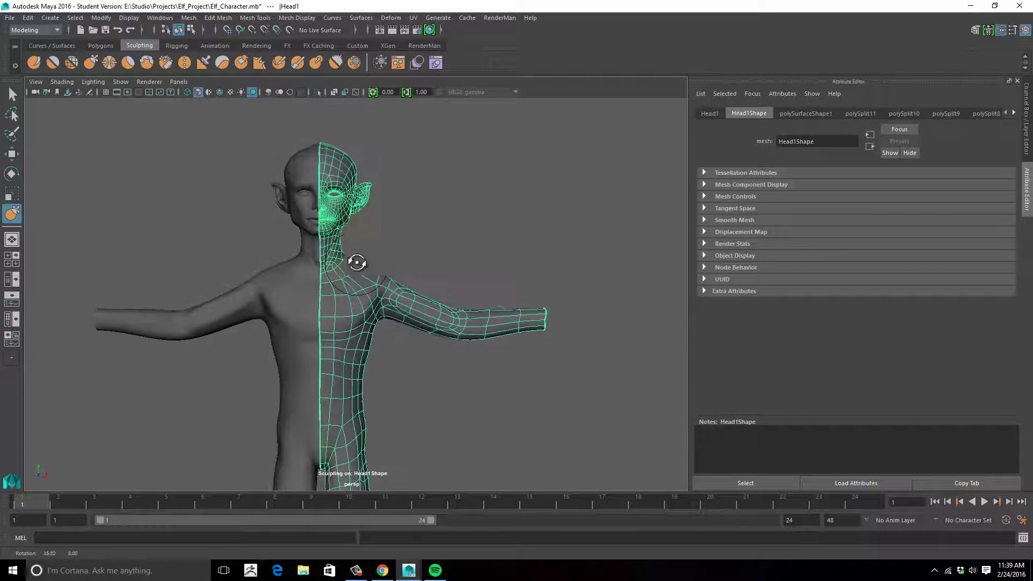
alt+right_drag(403, 257, 533, 276)
alt+middle_drag(507, 279, 533, 231)
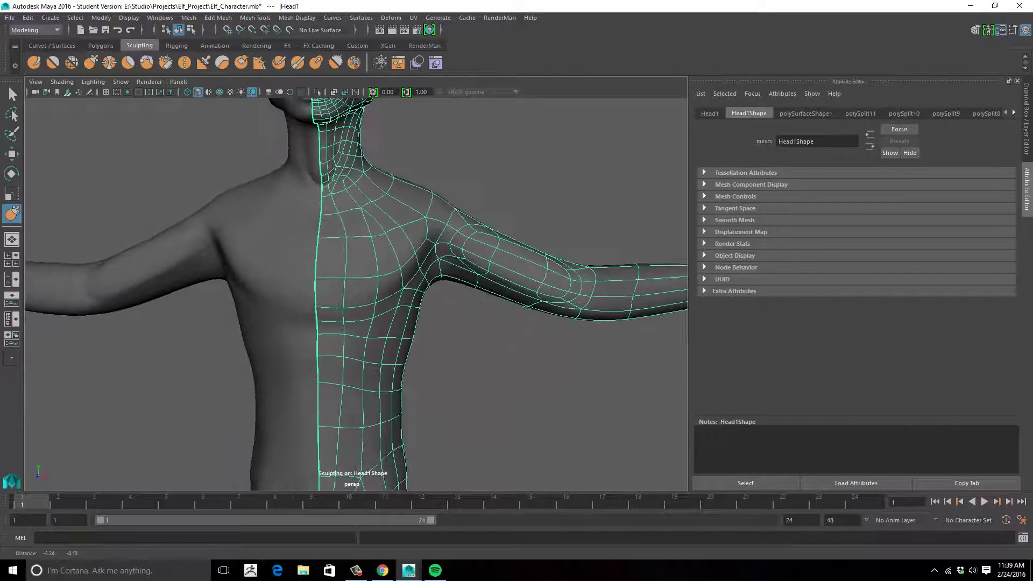
mouse_move(516, 251)
alt+mouse_down()
mouse_move(503, 267)
mouse_move(477, 219)
mouse_move(493, 214)
mouse_move(500, 264)
mouse_move(445, 258)
mouse_move(471, 263)
alt+mouse_up()
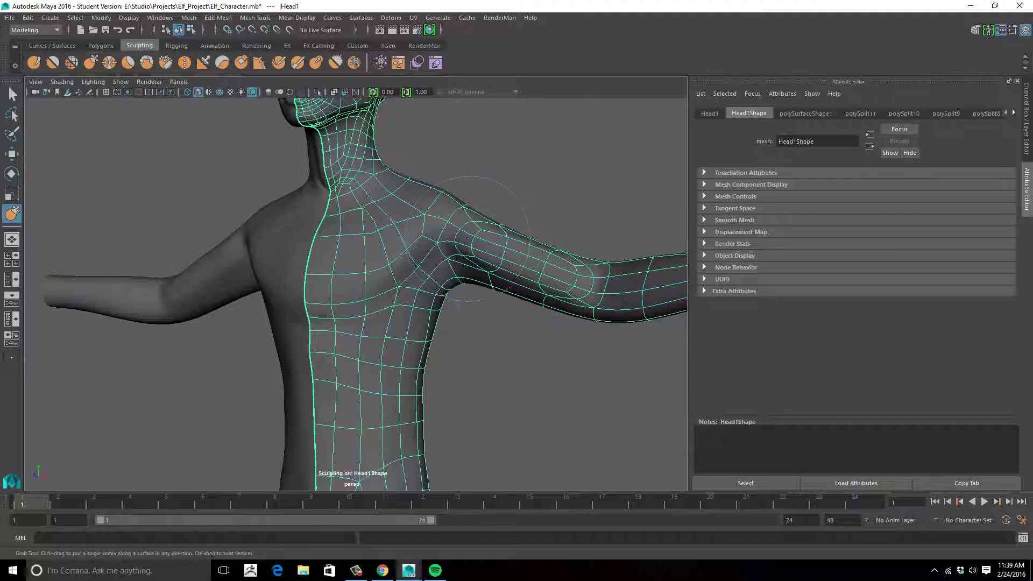
alt+drag(474, 266, 466, 222)
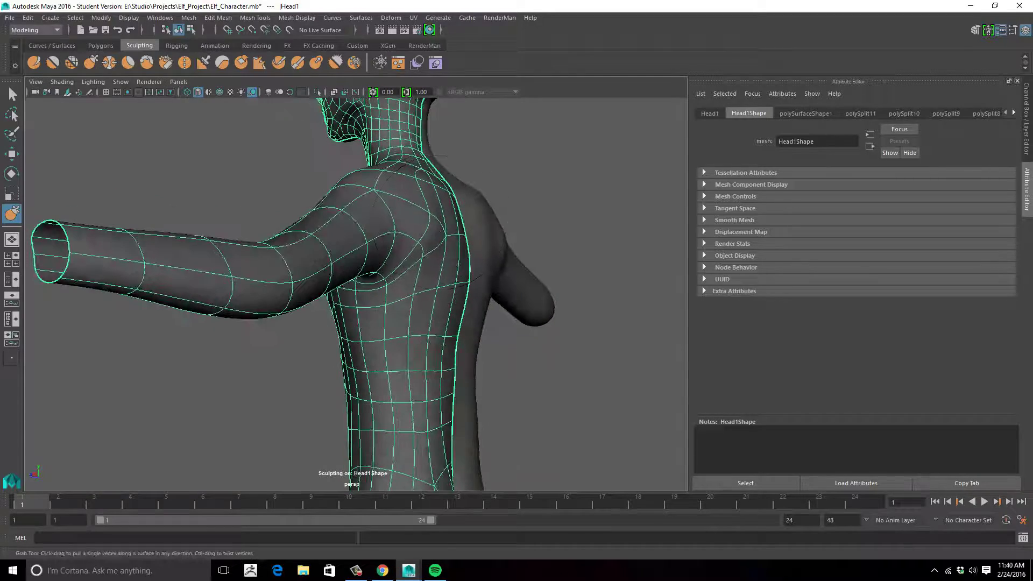
alt+drag(388, 291, 568, 311)
alt+middle_drag(568, 311, 581, 207)
alt+drag(582, 207, 628, 203)
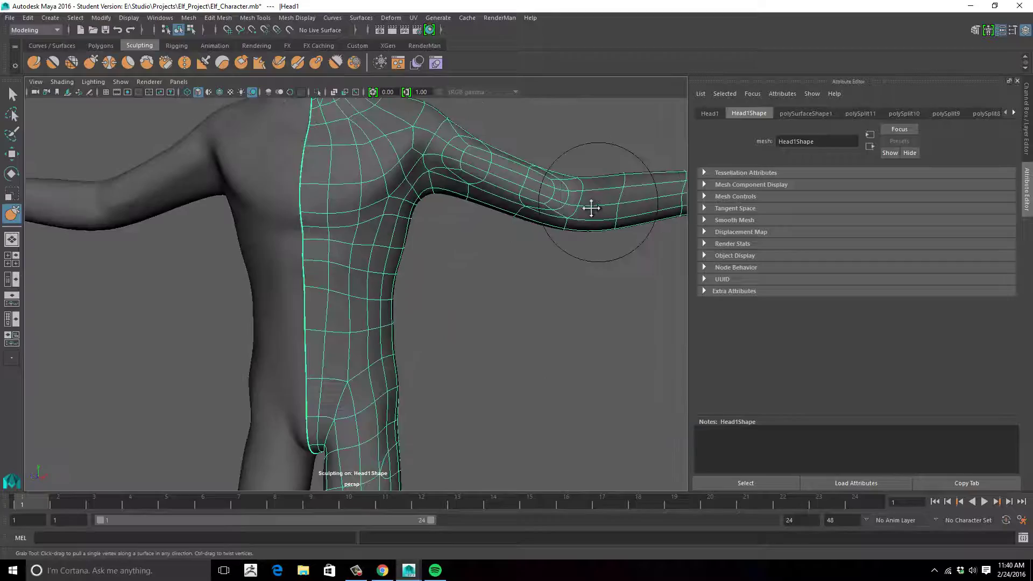
alt+right_drag(590, 208, 493, 232)
alt+drag(493, 231, 450, 243)
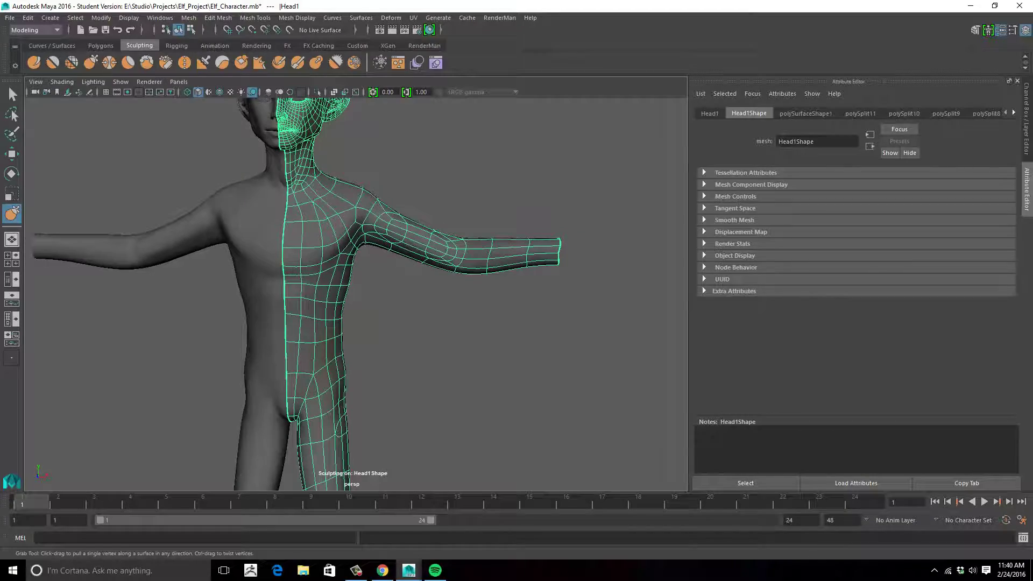
alt+drag(376, 233, 414, 231)
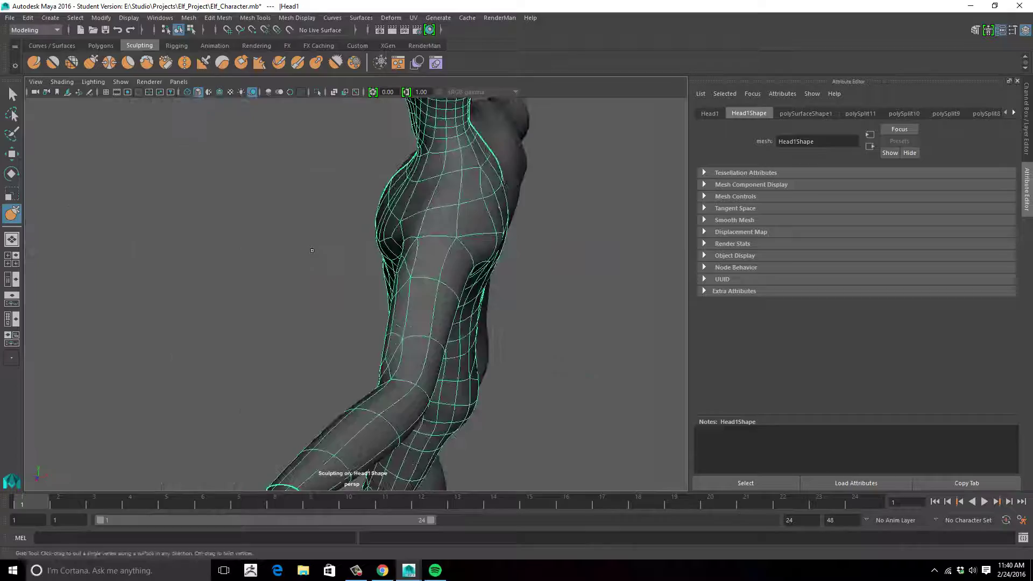
Step: Return the mesh to unsmoothed display and insert edge loops around the upper arm between shoulder and elbow with the Multi-Cut tool
key(1)
alt+drag(381, 265, 583, 272)
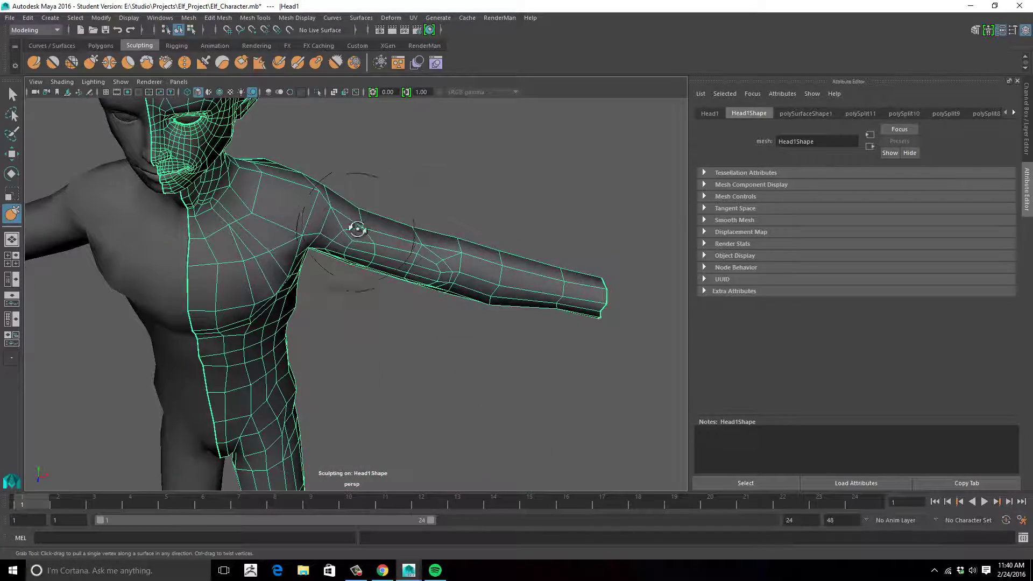
alt+drag(357, 230, 377, 365)
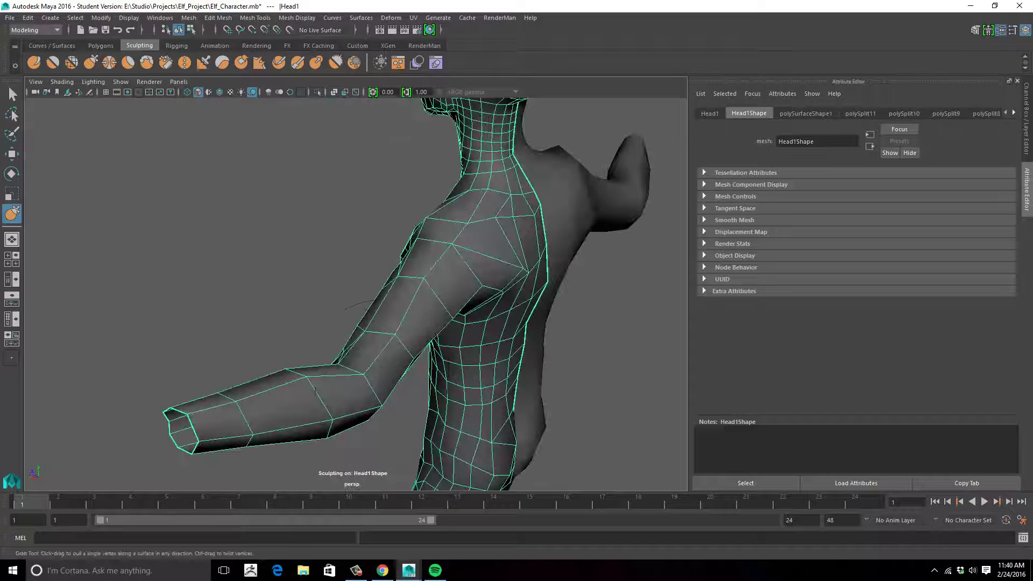
alt+drag(337, 298, 282, 345)
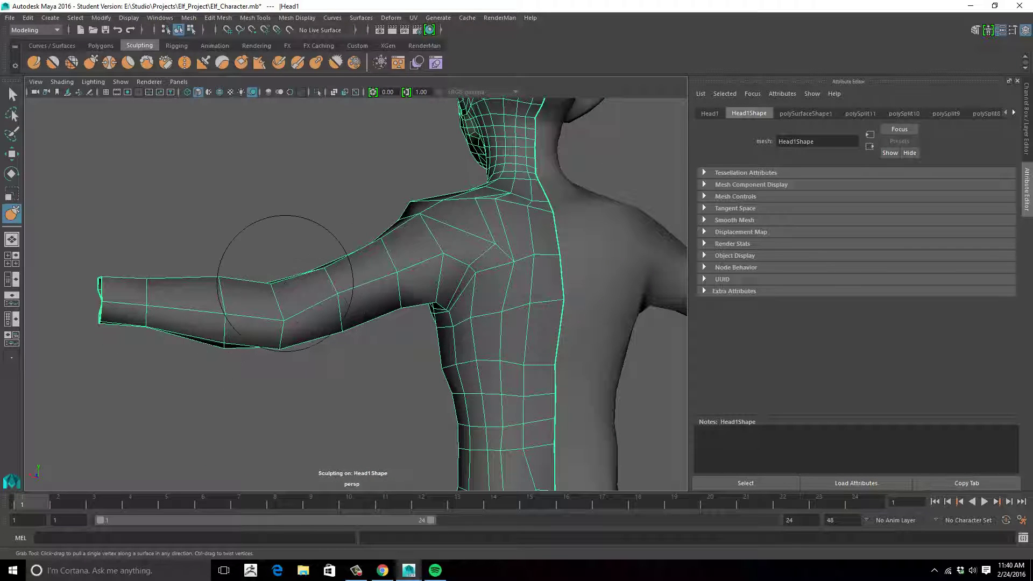
alt+drag(285, 283, 308, 294)
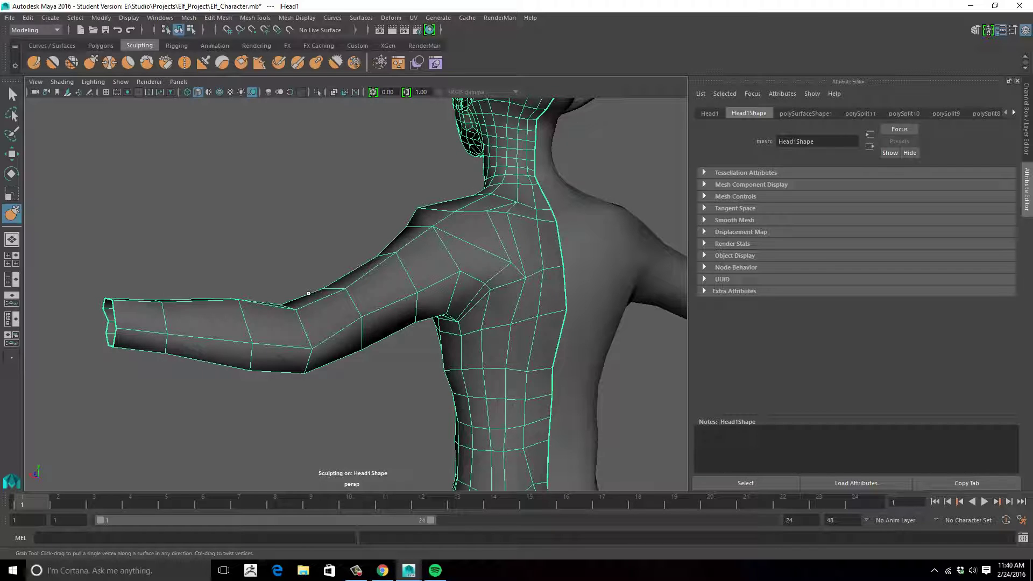
alt+drag(393, 267, 516, 293)
click(100, 46)
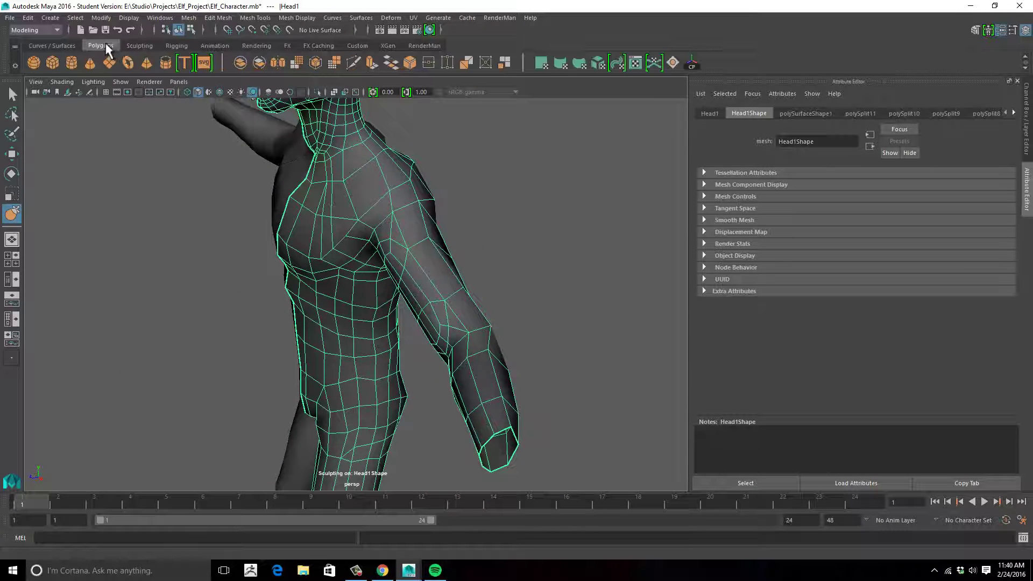
click(356, 65)
alt+drag(511, 259, 453, 262)
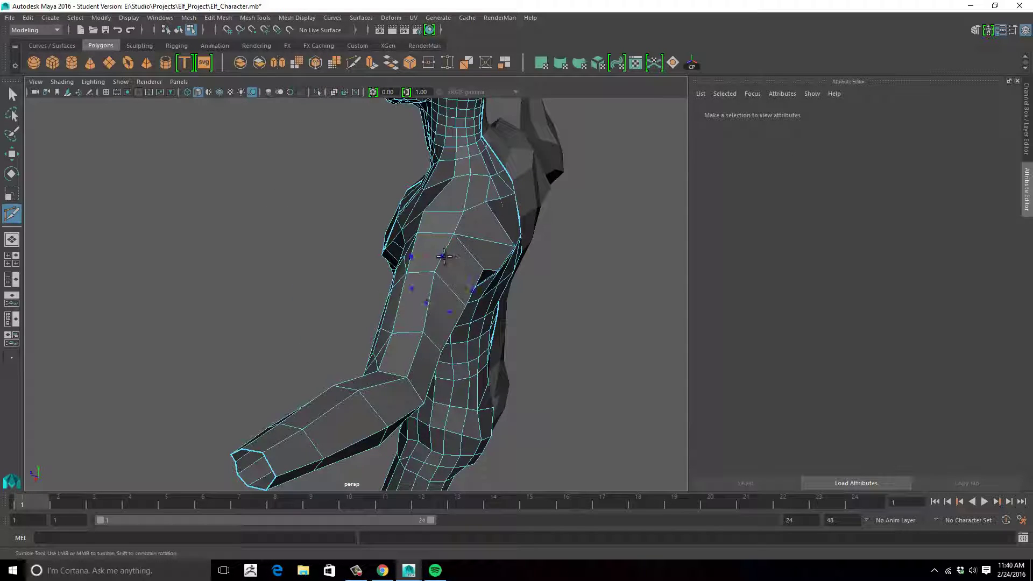
alt+drag(511, 303, 663, 229)
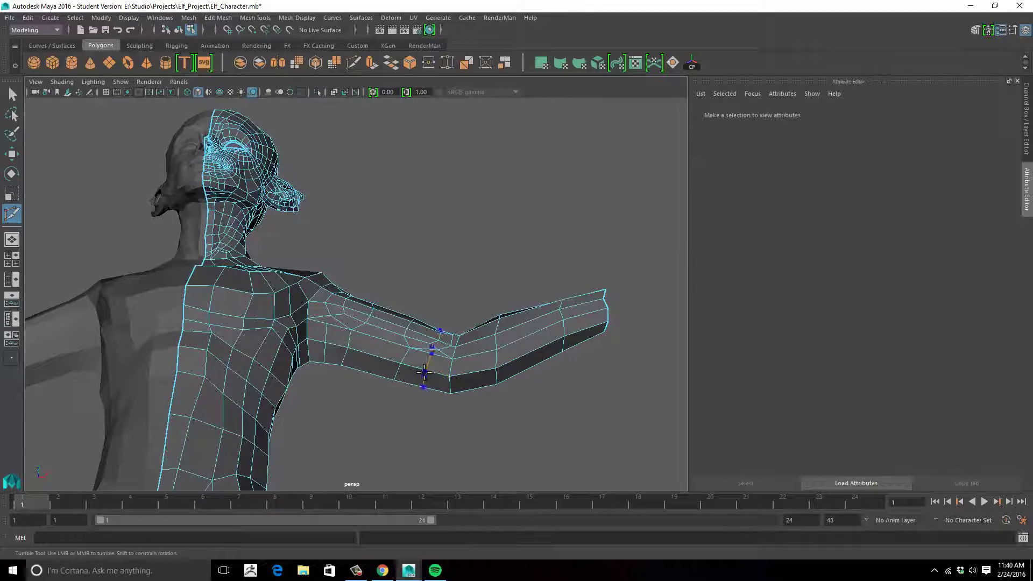
alt+drag(498, 251, 354, 278)
alt+middle_drag(354, 278, 426, 228)
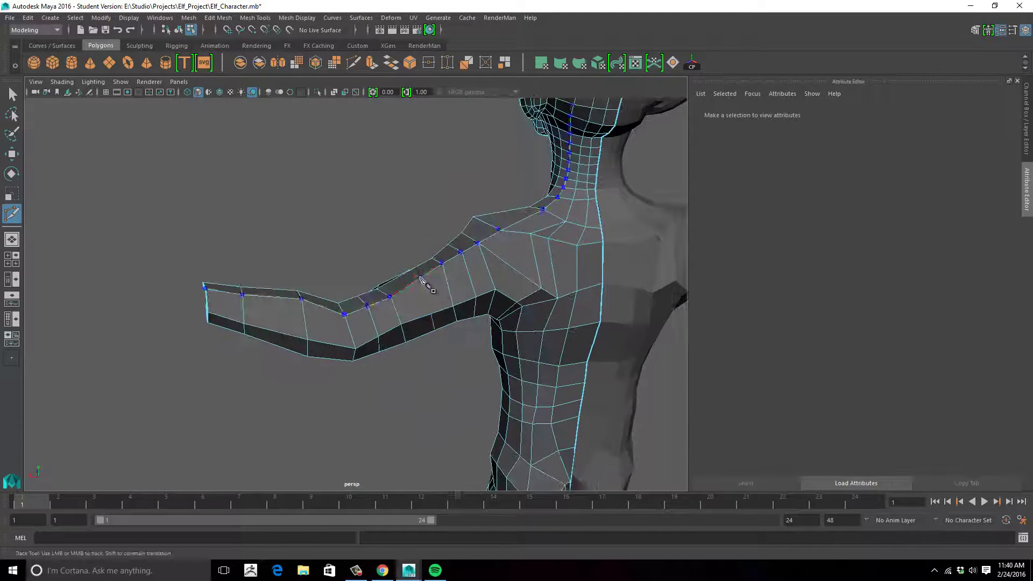
alt+drag(353, 226, 342, 301)
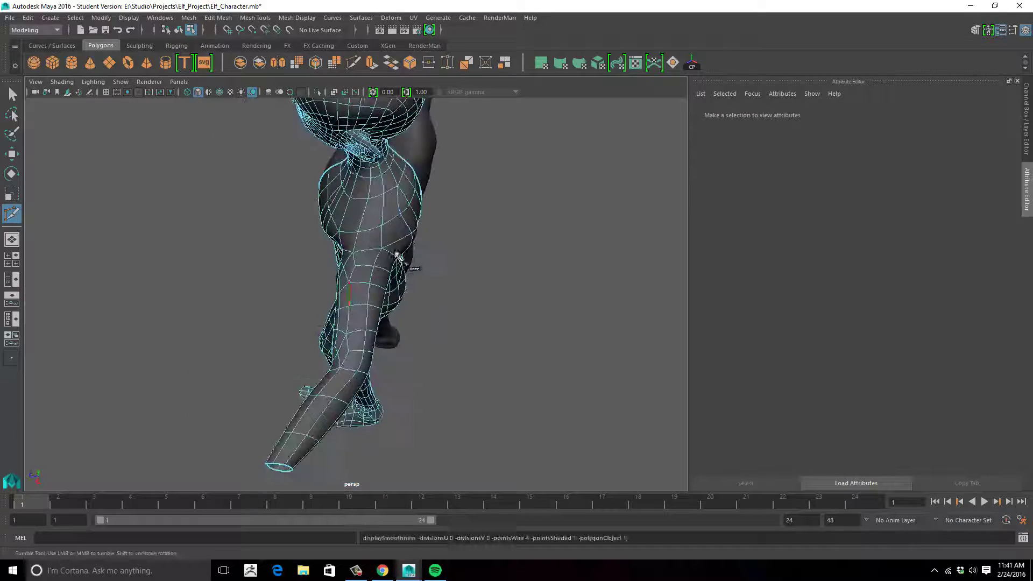
Step: Examine the edge flow from the back of the upper arm into the armpit and shoulder blade
alt+drag(492, 338, 371, 231)
alt+middle_drag(380, 249, 446, 213)
scroll(422, 243, up, 4)
mouse_move(446, 212)
alt+mouse_down()
mouse_move(484, 203)
mouse_move(463, 224)
alt+mouse_up()
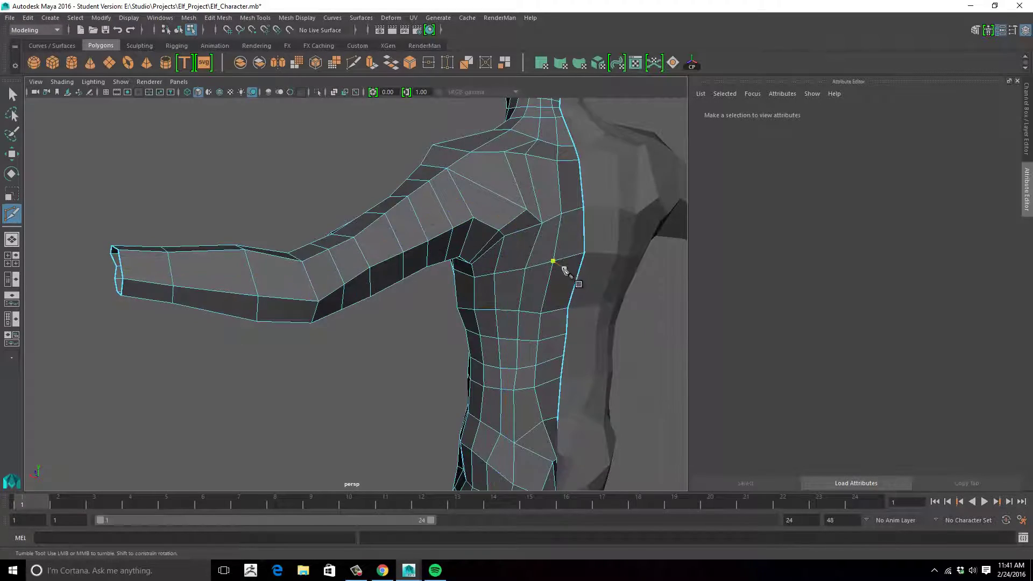
mouse_move(564, 268)
alt+mouse_down()
mouse_move(512, 261)
mouse_move(554, 262)
alt+mouse_up()
alt+drag(403, 225, 312, 265)
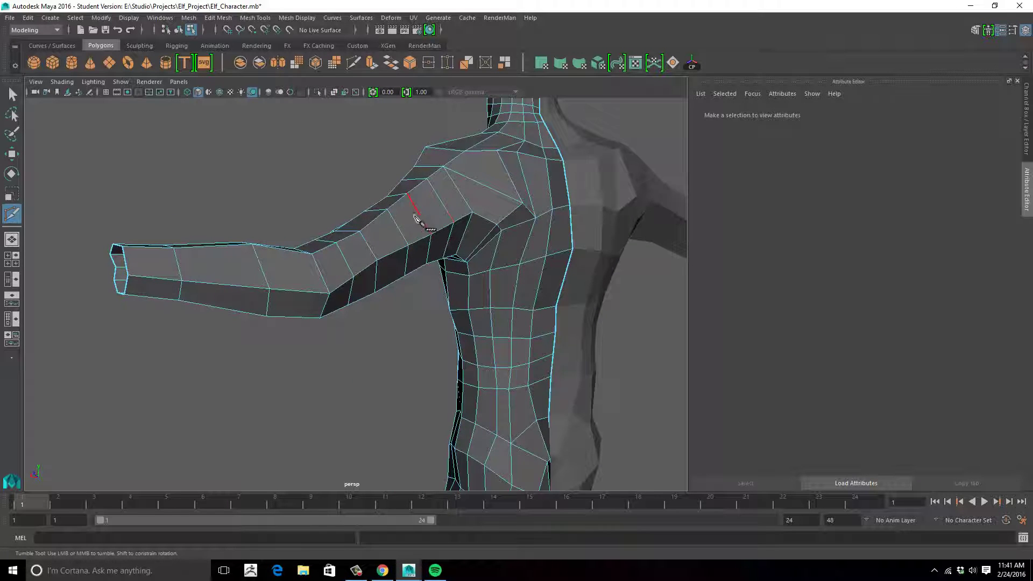
alt+drag(415, 217, 408, 222)
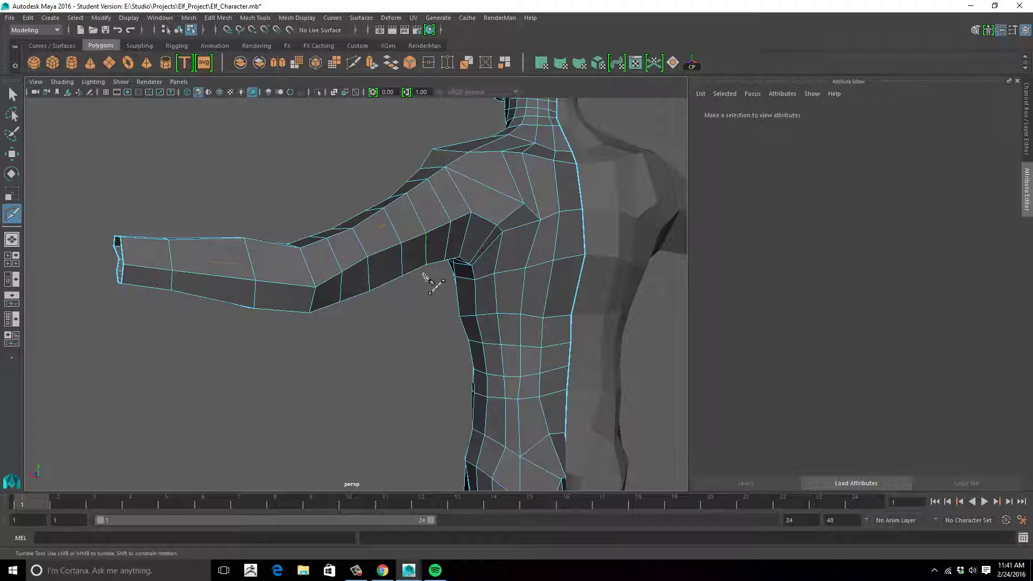
alt+drag(425, 276, 532, 303)
alt+right_drag(533, 303, 340, 325)
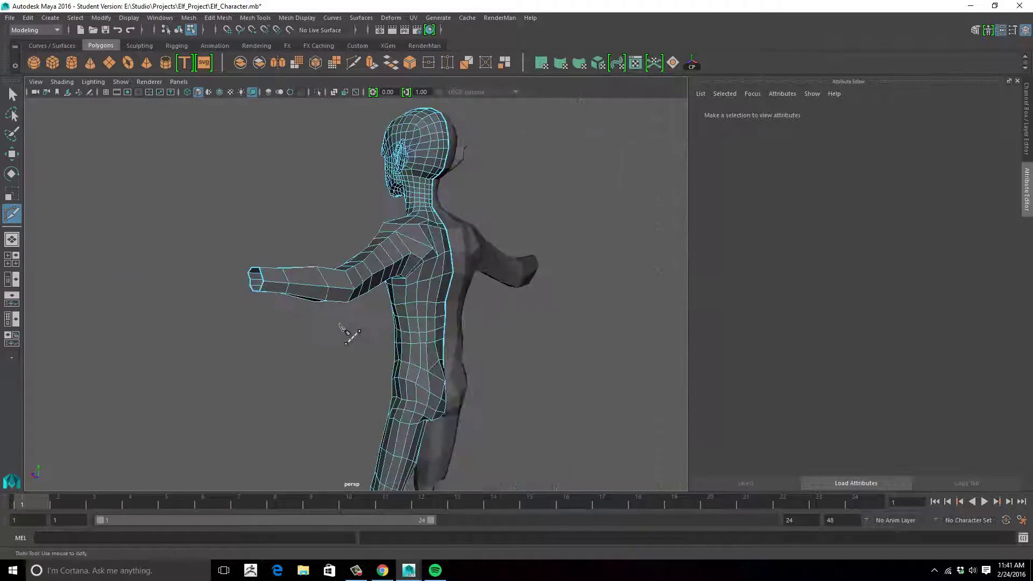
Step: Delete the edge connecting the back of the upper arm to the rear armpit
alt+drag(414, 325, 350, 316)
alt+right_drag(364, 308, 468, 289)
alt+drag(393, 251, 451, 250)
click(432, 250)
alt+right_drag(452, 252, 494, 245)
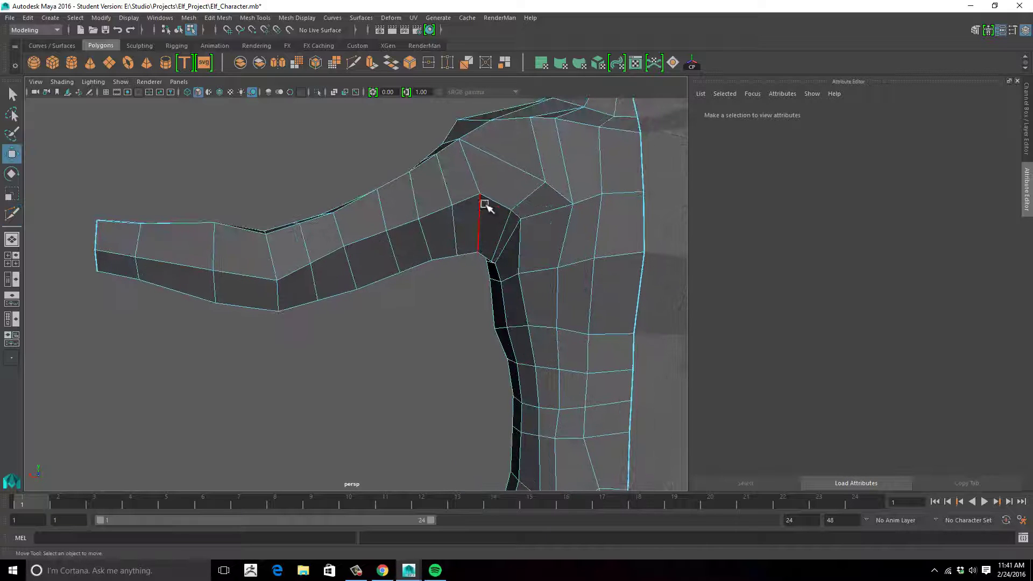
click(515, 205)
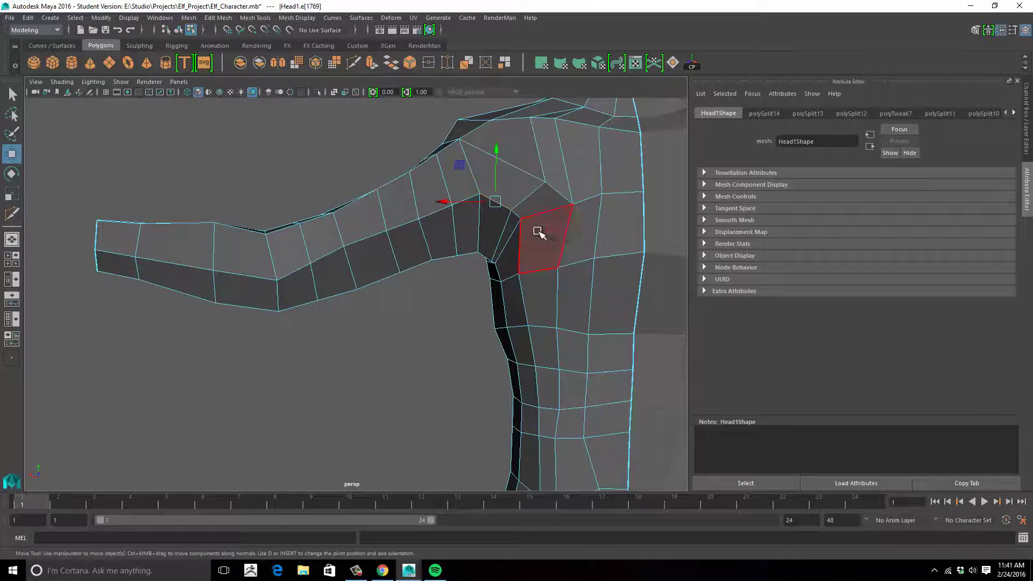
key(Delete)
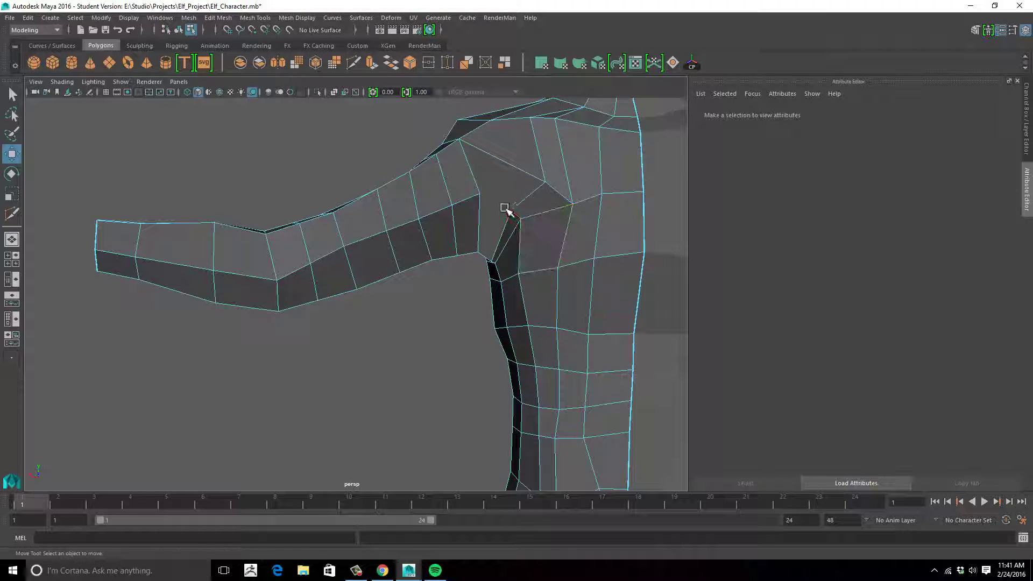
Step: Insert two lengthwise edge loops along the back of the arm with the Multi-Cut tool
click(353, 63)
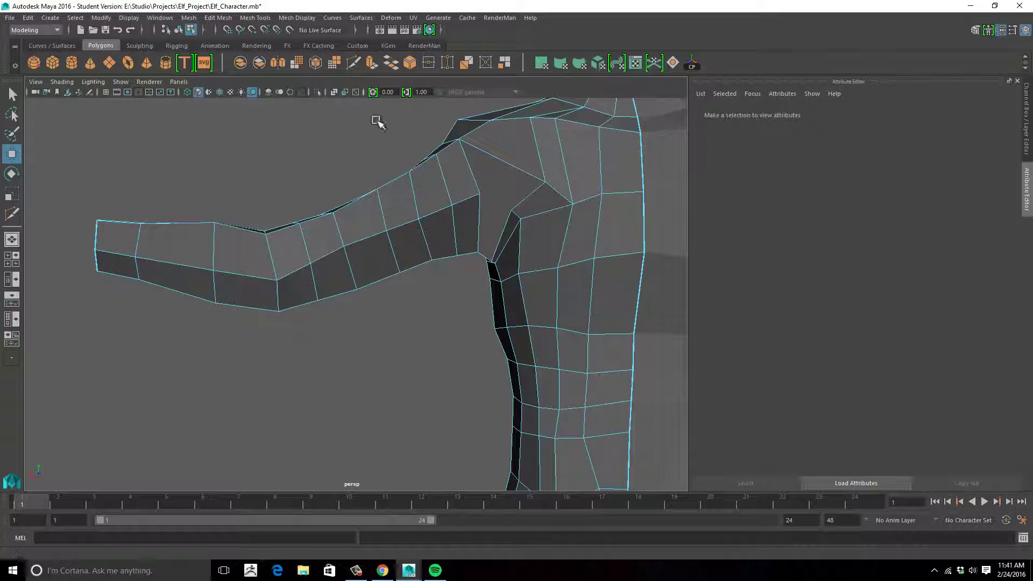
ctrl+click(416, 198)
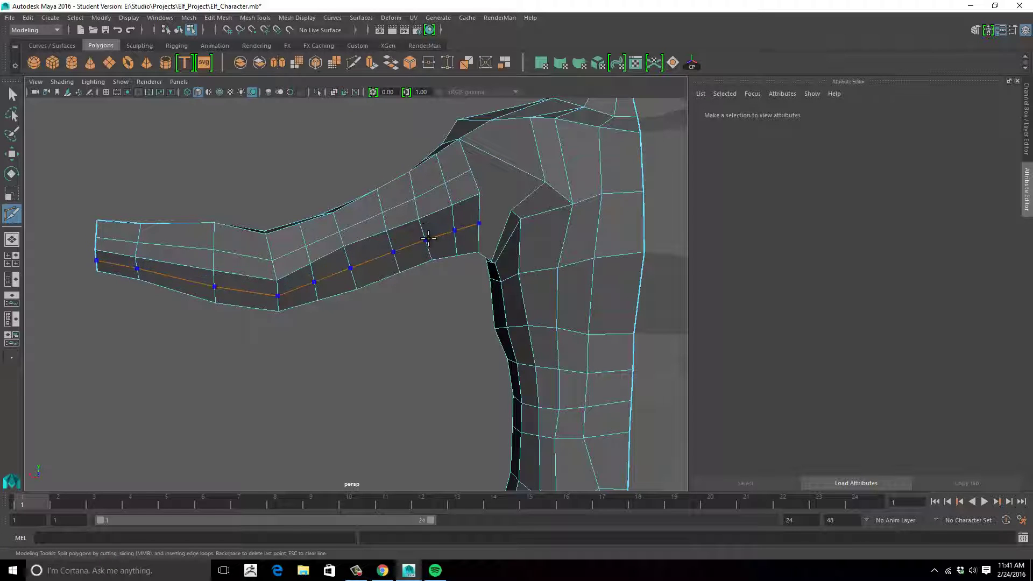
ctrl+click(429, 238)
Step: Cut an edge from the end of the lower lengthwise loop across the rear armpit to the nearby vertex on the back
alt+drag(401, 304, 422, 306)
alt+middle_drag(477, 257, 415, 299)
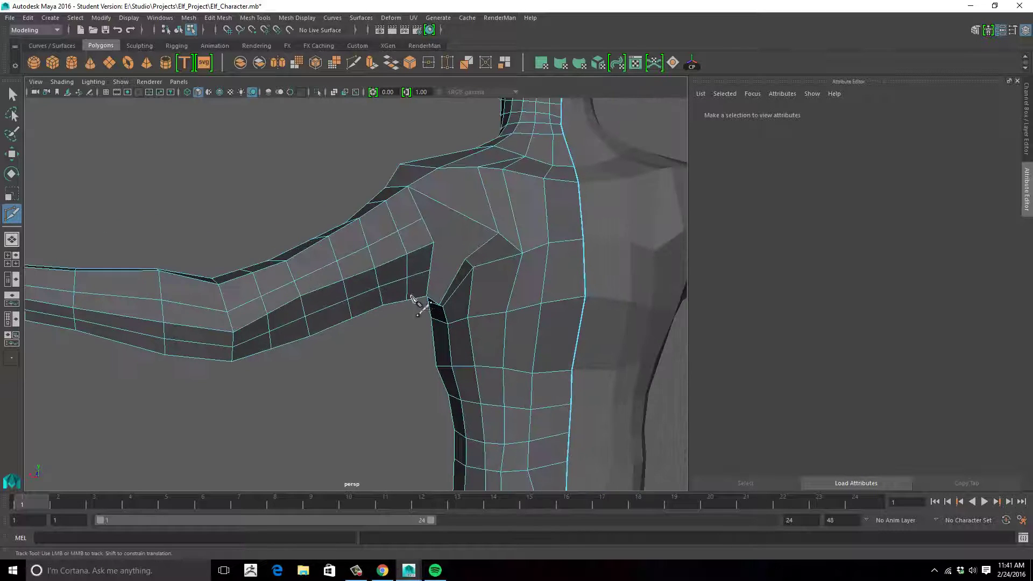
alt+right_drag(416, 299, 452, 293)
alt+drag(438, 280, 462, 256)
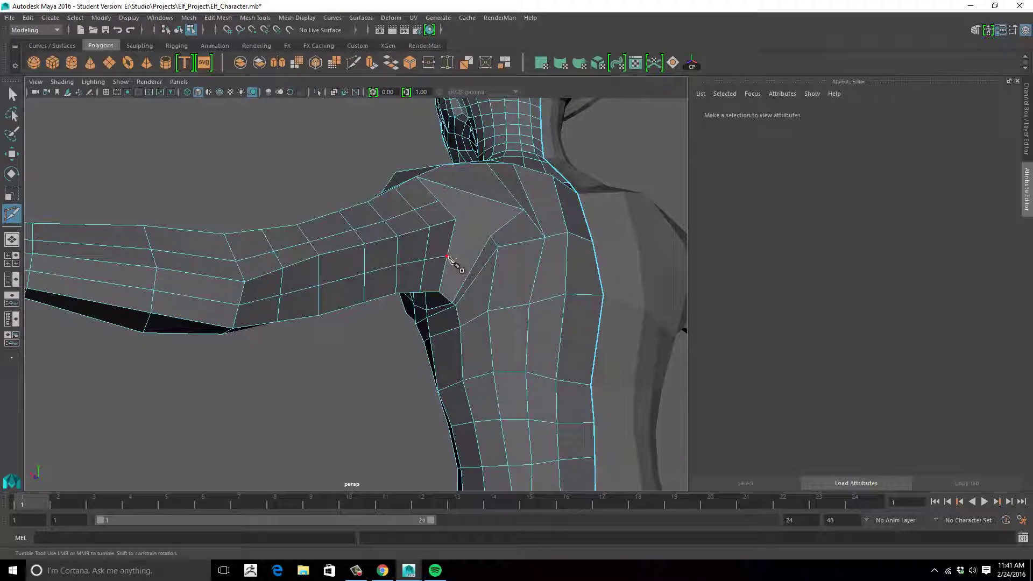
click(447, 257)
click(478, 278)
click(488, 310)
alt+drag(605, 297, 531, 291)
alt+middle_drag(530, 291, 531, 296)
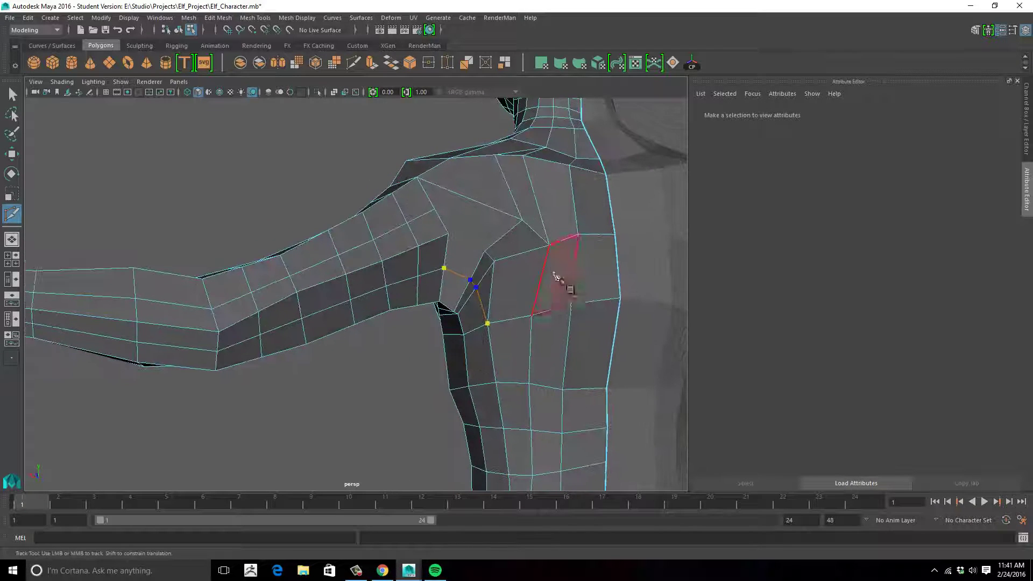
key(q)
Step: Cut a new edge from the upper arm's rear corner vertex to the adjacent vertex at the top of the armpit
key(g)
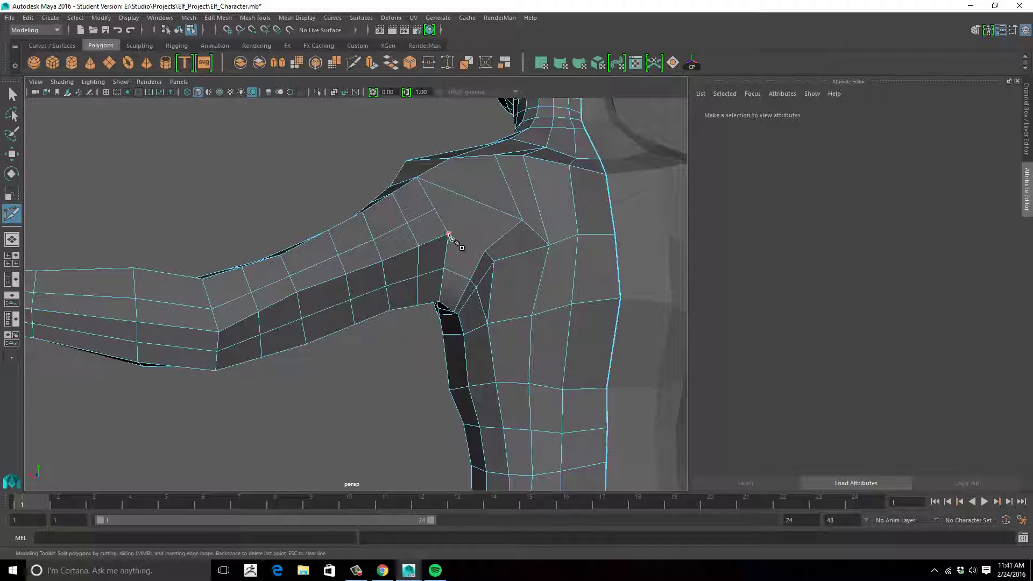
click(448, 234)
key(q)
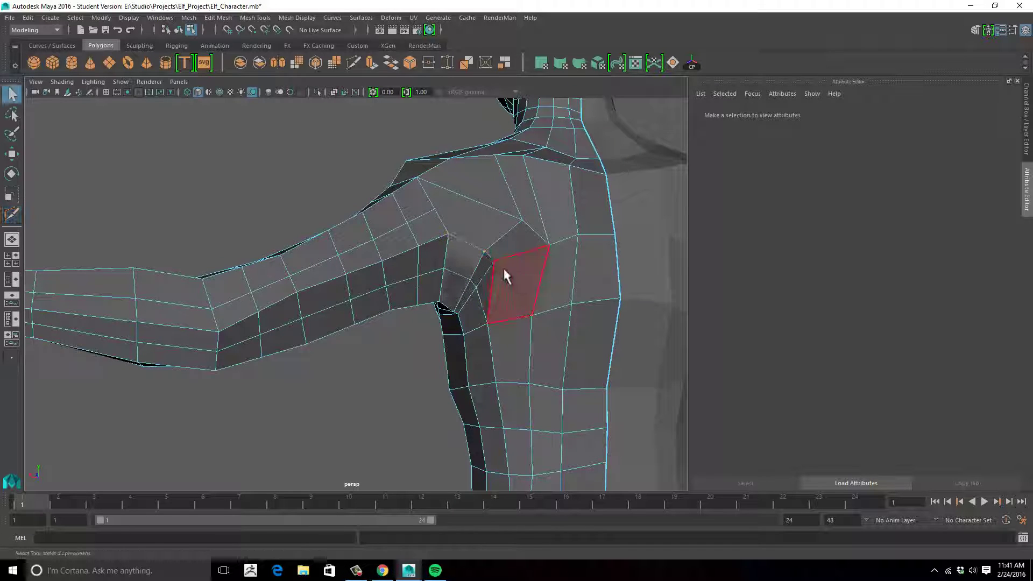
Step: Cut an edge from the vertex at the top of the rear armpit diagonally across two faces to the mid-back vertex
key(g)
click(494, 262)
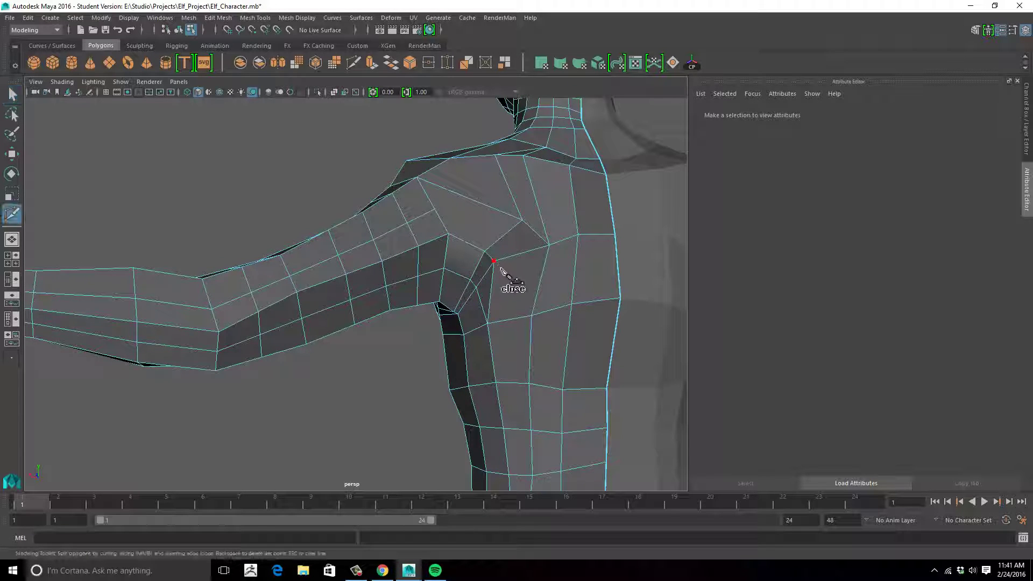
click(539, 289)
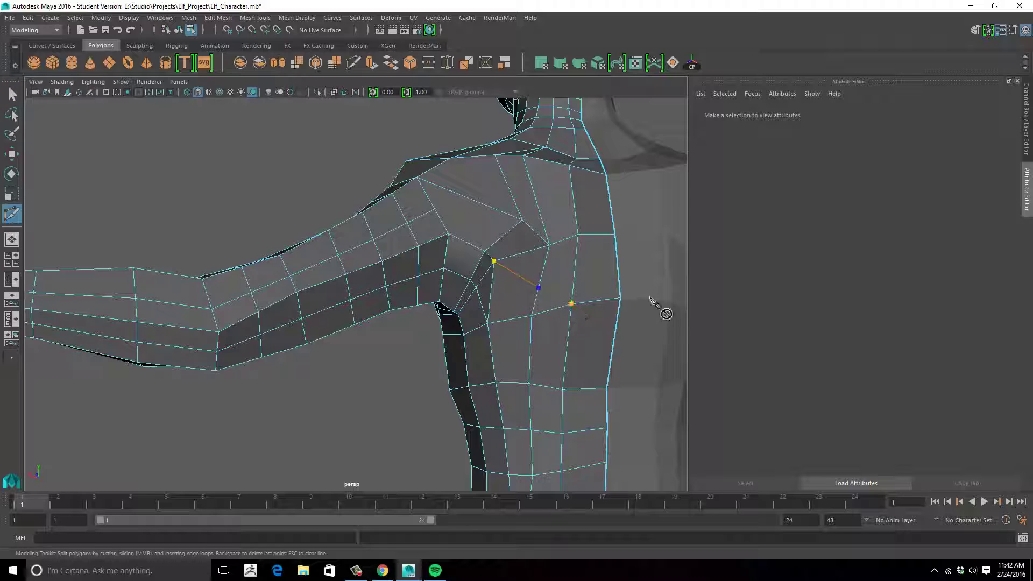
key(Return)
click(539, 288)
alt+drag(542, 267, 546, 277)
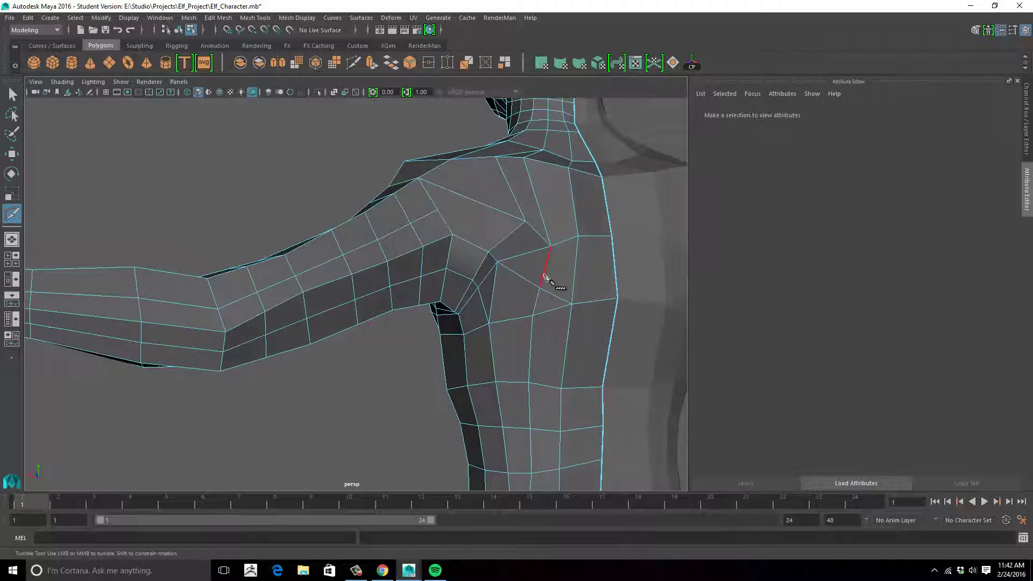
Step: Delete the three roughly vertical edges that meet the diagonal cut between the rear armpit and the mid-back, including their leftover vertices
key(w)
click(494, 291)
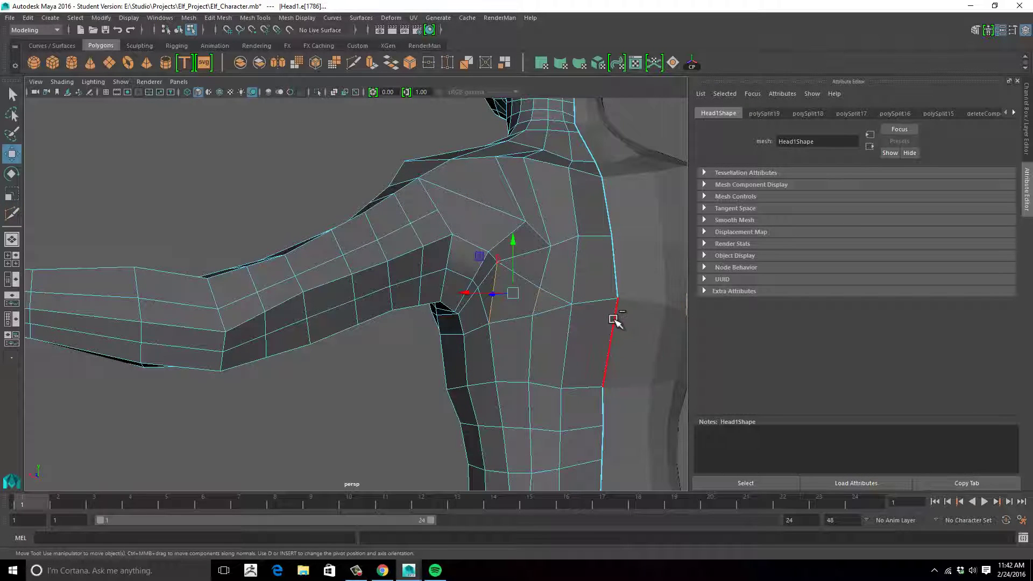
key(ctrl+Delete)
key(r)
alt+drag(519, 261, 526, 239)
click(547, 281)
key(ctrl+Delete)
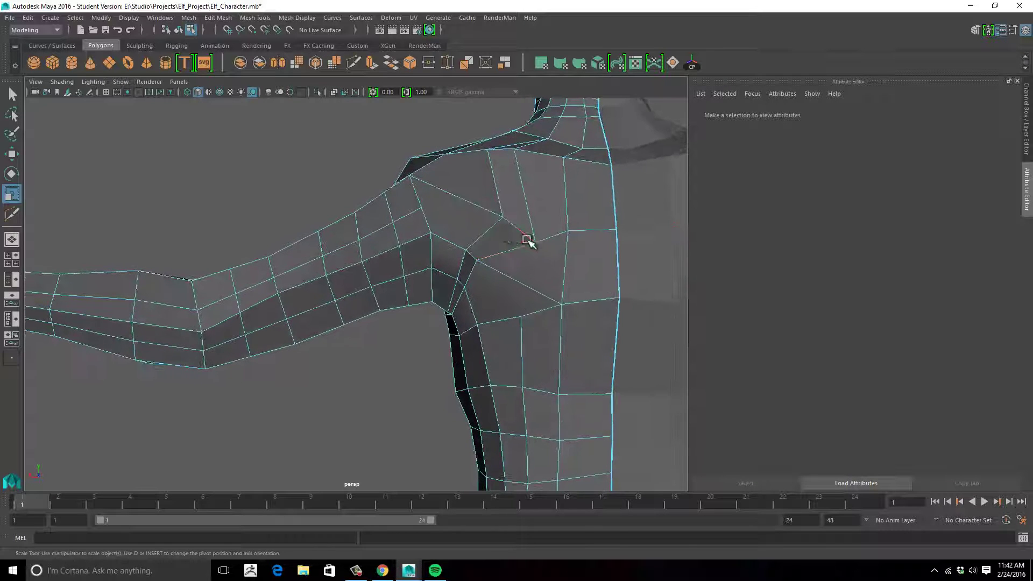
Step: Delete the diagonal edge running from the top of the upper arm to the vertex at the shoulder blade
click(487, 230)
click(473, 205)
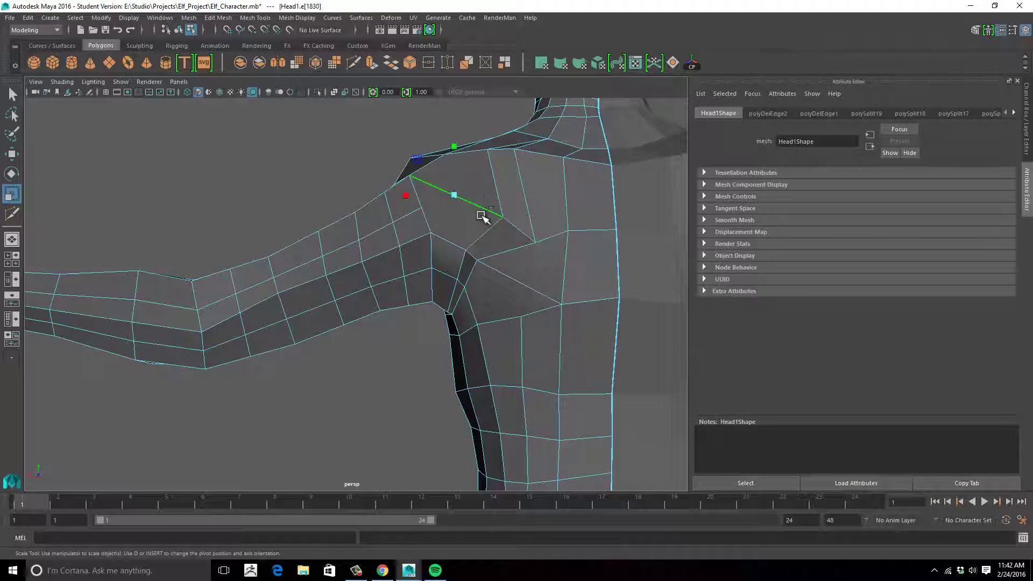
key(Delete)
alt+drag(473, 207, 501, 213)
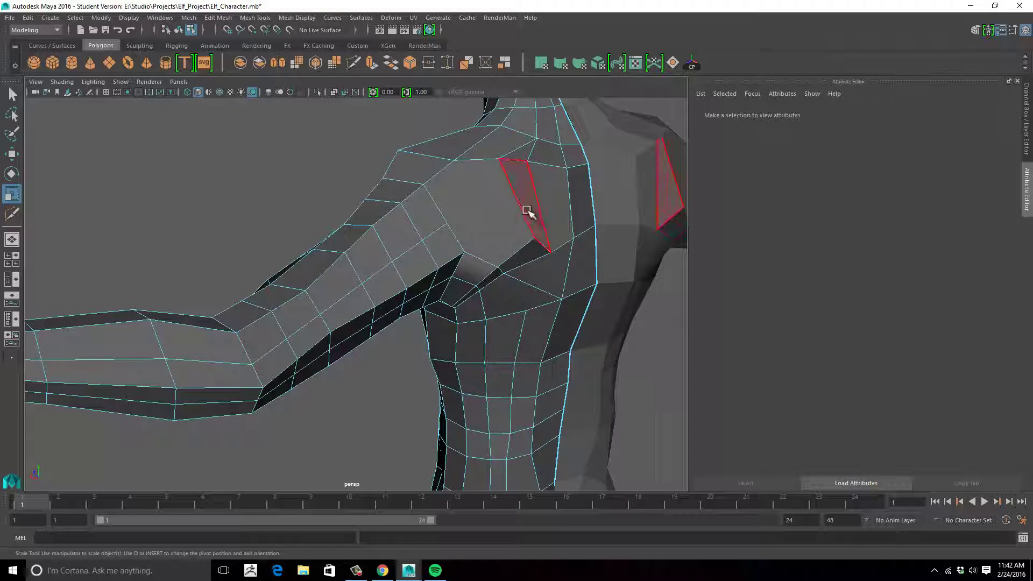
Step: Cut two edges from the end of the upper arm's rear lengthwise loop, one to the upper-back vertex and one to the shoulder-blade vertex
key(y)
click(447, 223)
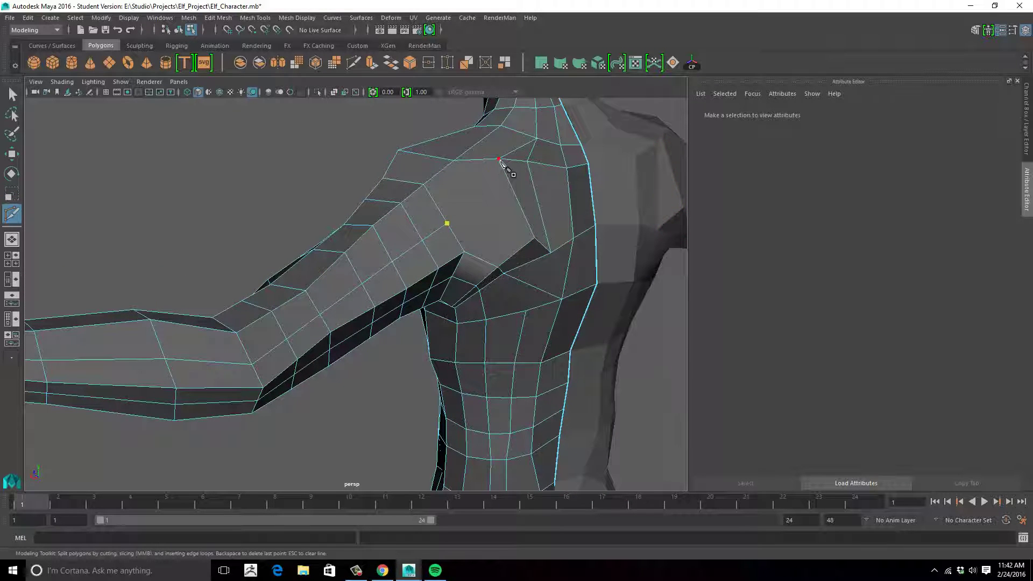
key(q)
alt+drag(543, 199, 546, 233)
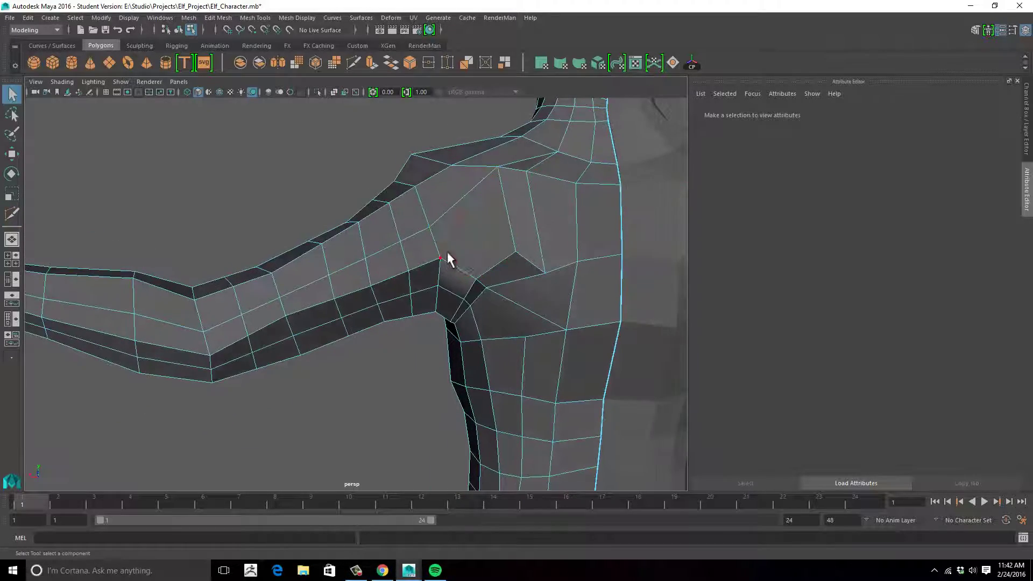
alt+drag(451, 246, 441, 270)
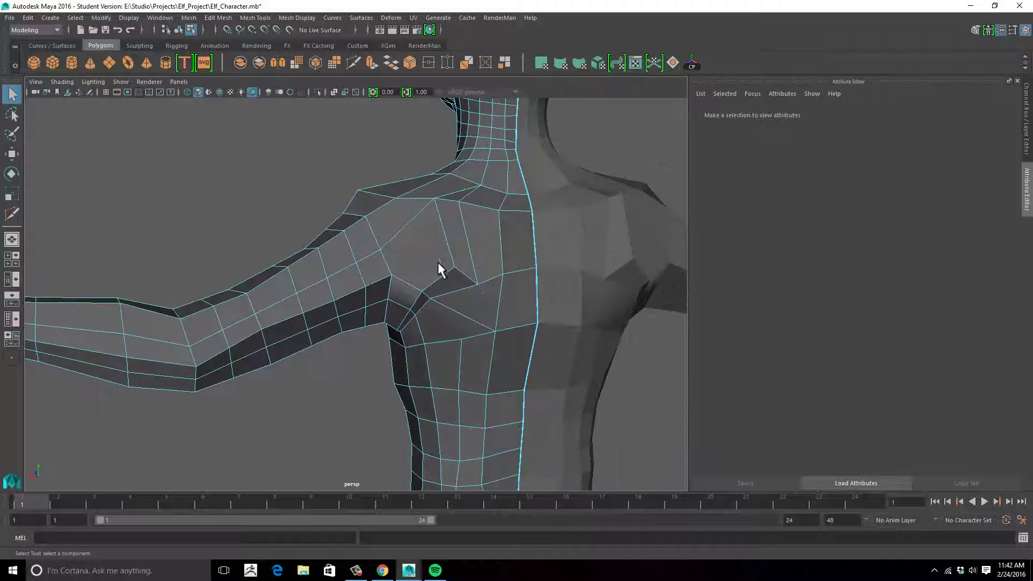
shift+right_drag(487, 239, 398, 244)
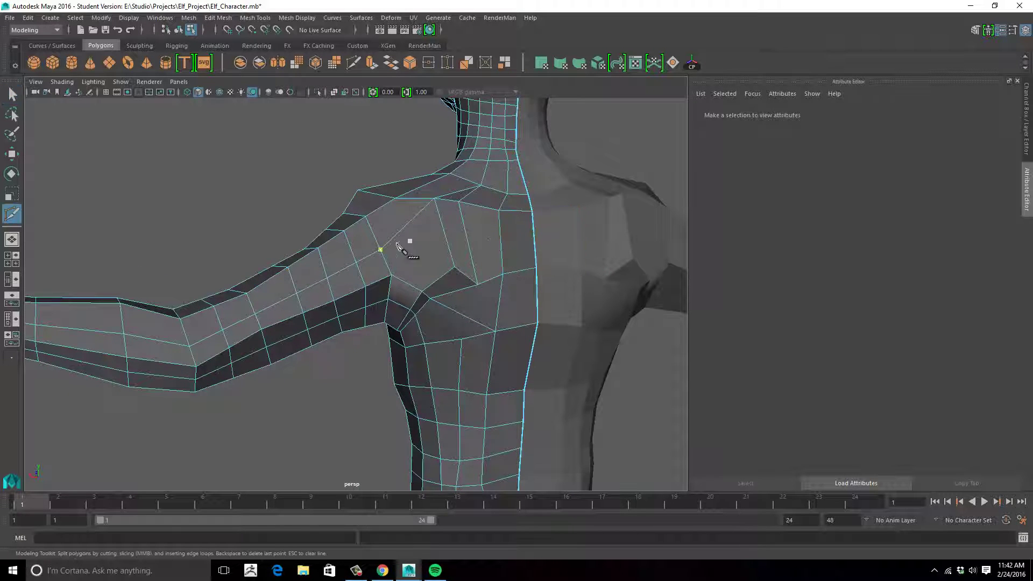
click(457, 269)
key(q)
alt+drag(520, 269, 467, 215)
key(g)
click(464, 208)
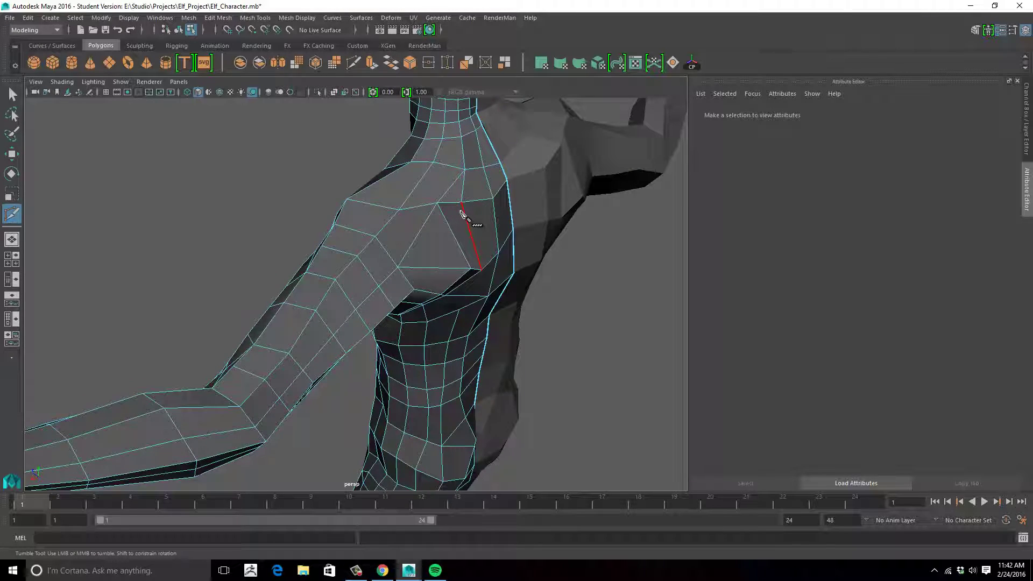
alt+drag(464, 210, 443, 203)
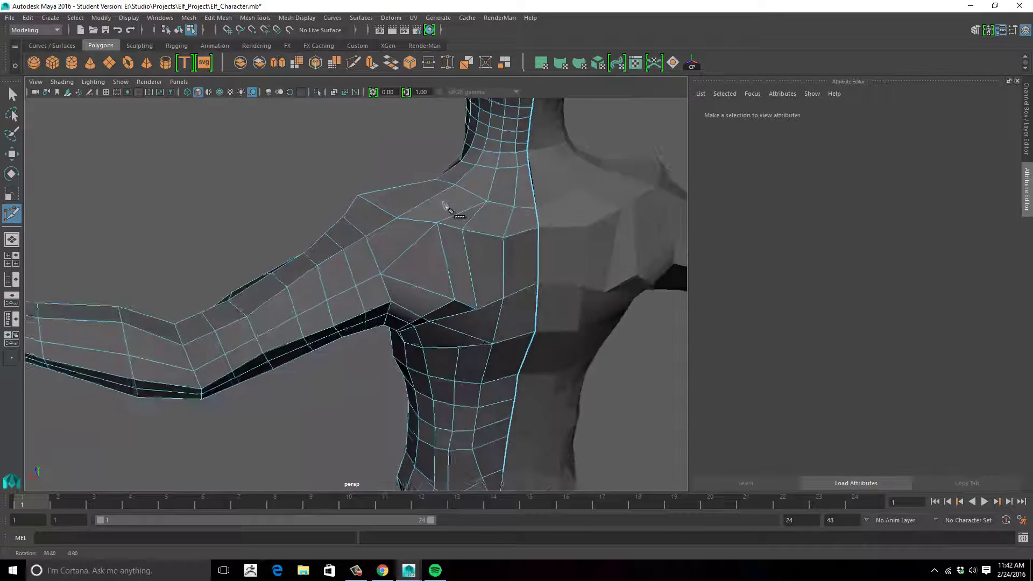
key(Return)
Step: Delete the two long vertical edges on the shoulder blade and the short edge above them on the upper back
key(w)
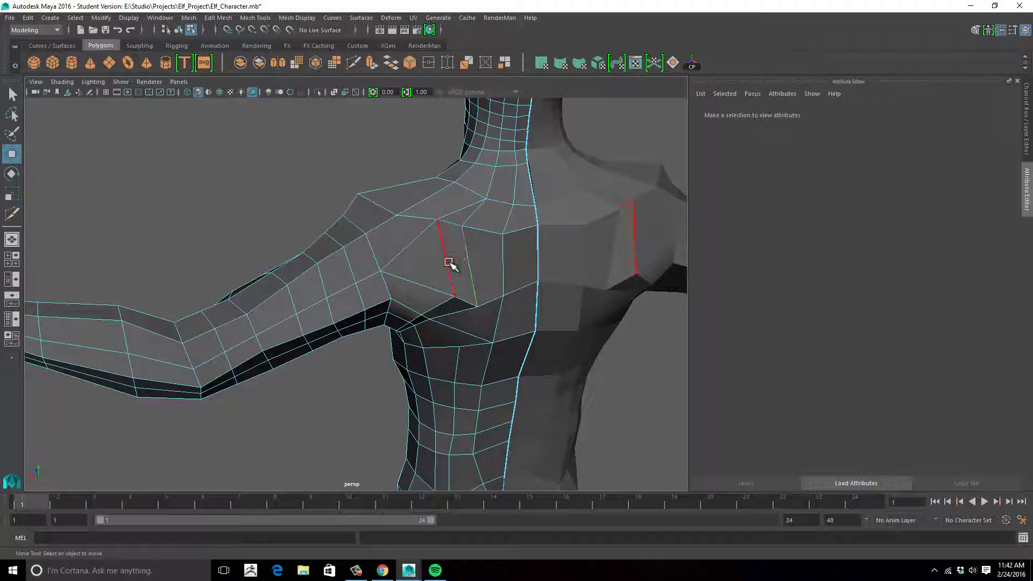
click(450, 263)
shift+click(474, 216)
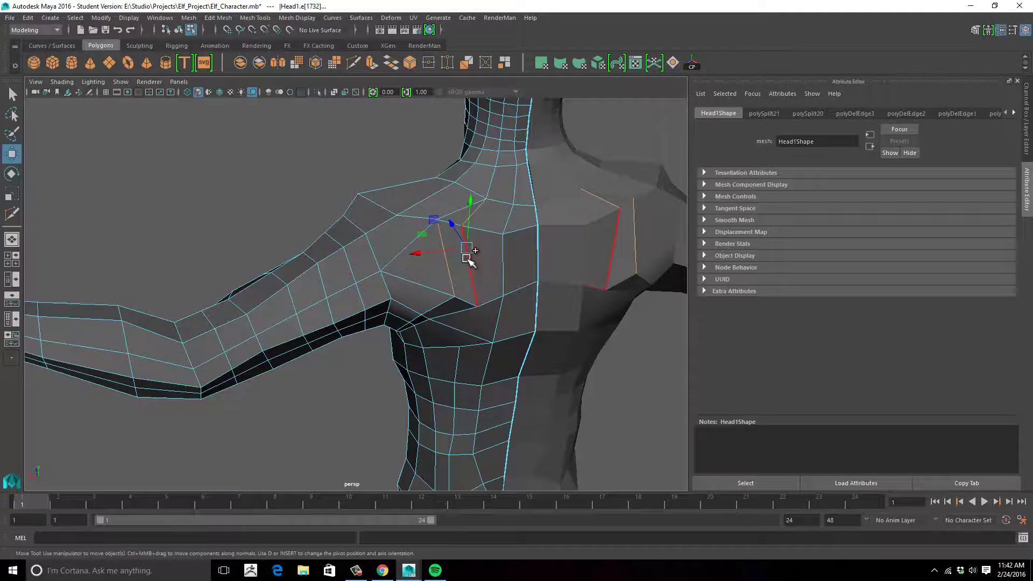
shift+click(469, 261)
key(Delete)
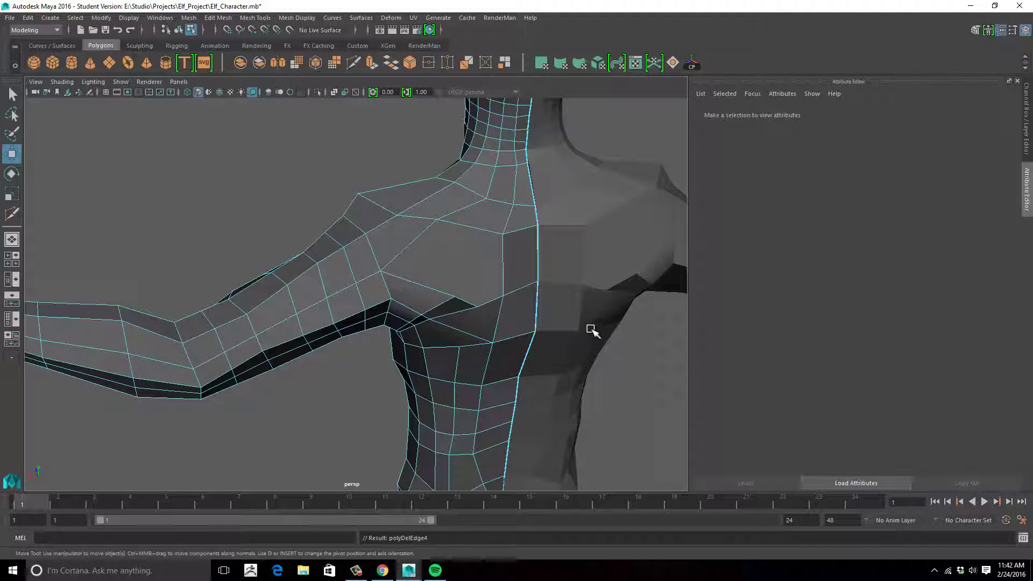
Step: Cut an edge from the shoulder-blade vertex diagonally up to the upper-back vertex beside the spine
alt+drag(473, 264, 495, 255)
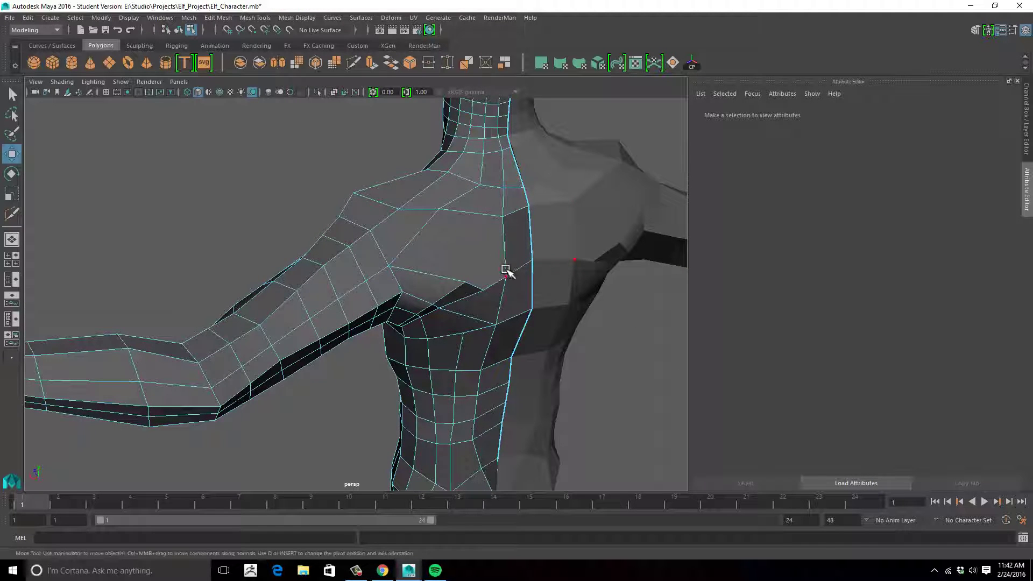
key(y)
click(466, 282)
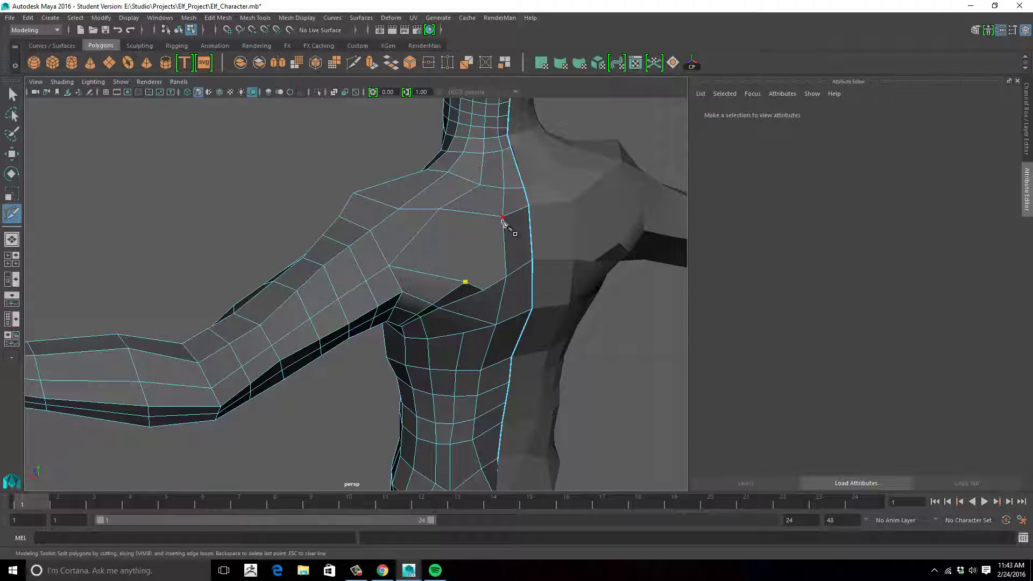
right_click(600, 232)
alt+drag(554, 242, 454, 224)
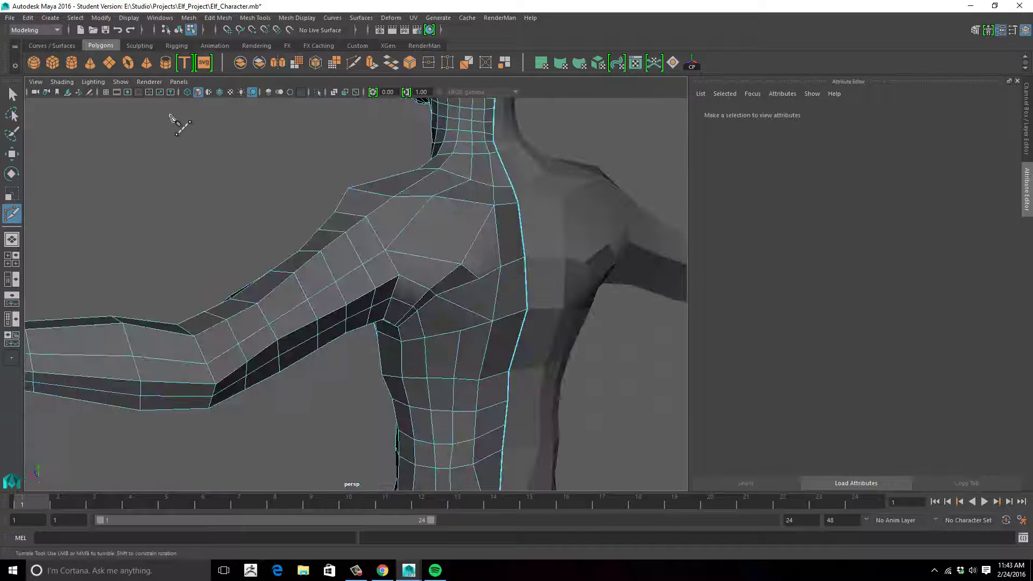
Step: Return the body mesh to object selection and activate the sculpting Grab tool on it
click(141, 46)
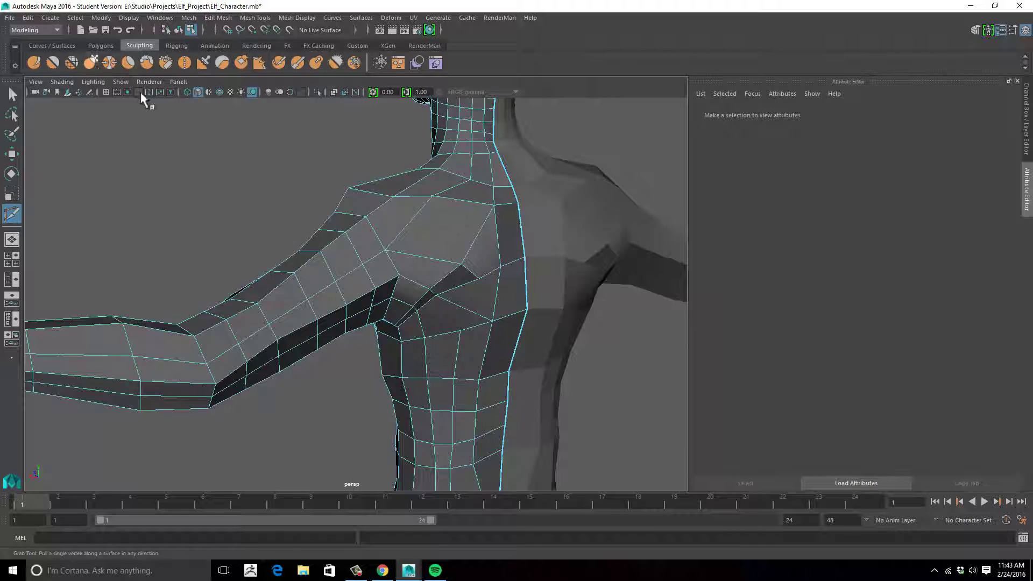
right_click(409, 237)
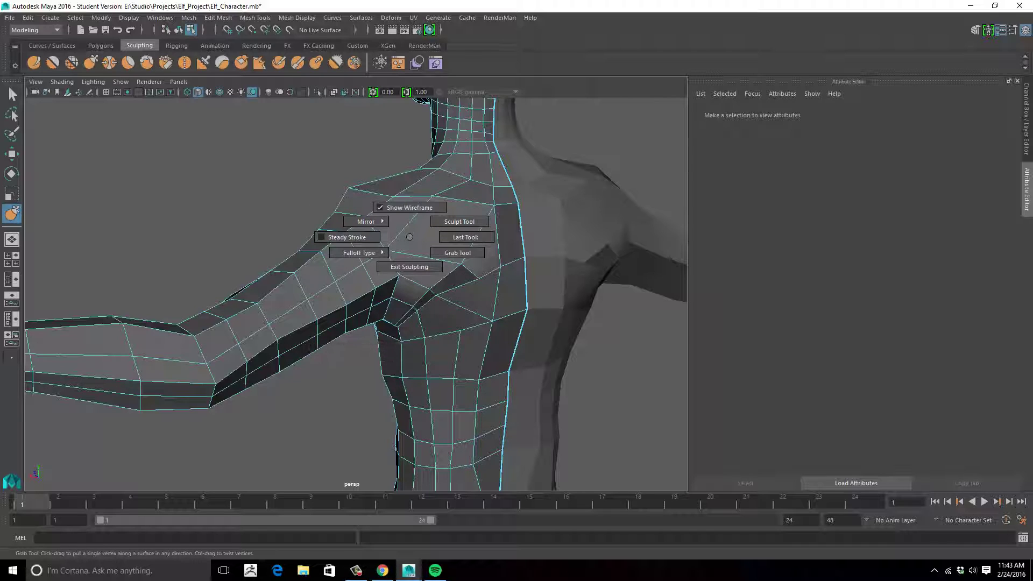
key(w)
right_click(420, 221)
right_drag(430, 218, 439, 212)
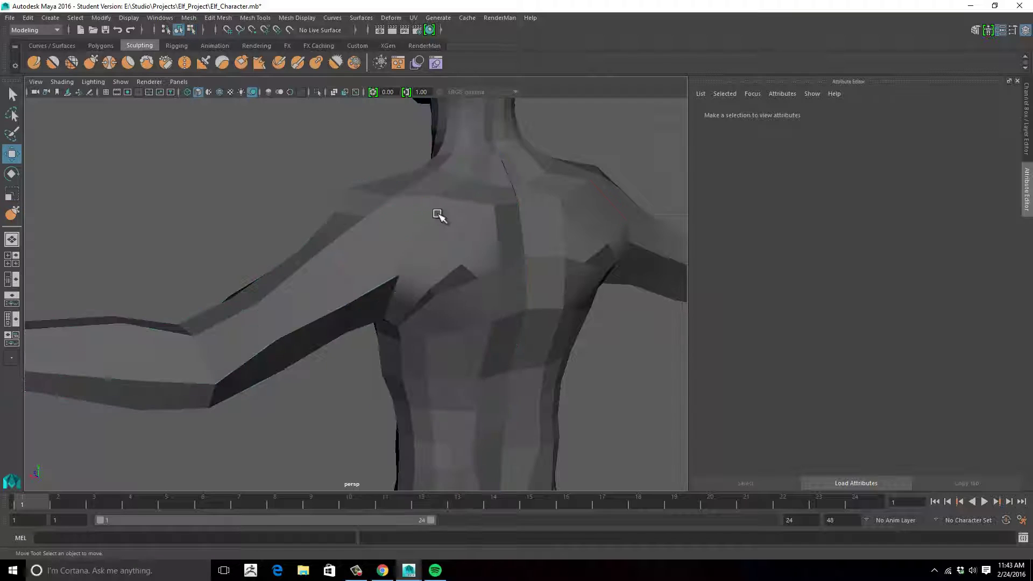
click(436, 212)
key(y)
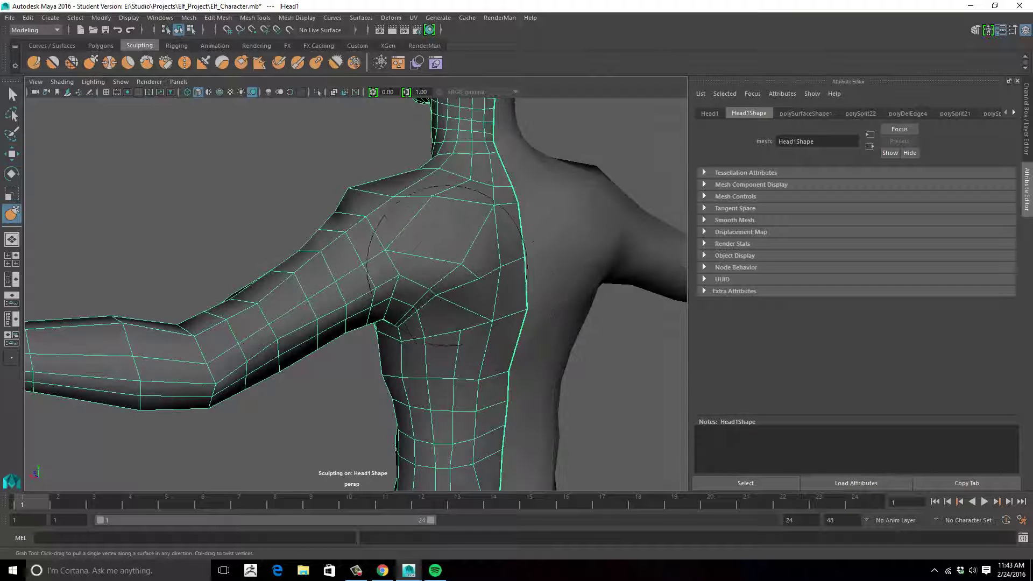
Step: Reshape the shoulder blade, rear armpit and upper arm with the Grab tool to even out the new topology
mouse_move(460, 261)
mouse_down()
mouse_move(450, 281)
mouse_move(437, 263)
mouse_move(404, 262)
mouse_move(435, 240)
mouse_move(490, 280)
mouse_up()
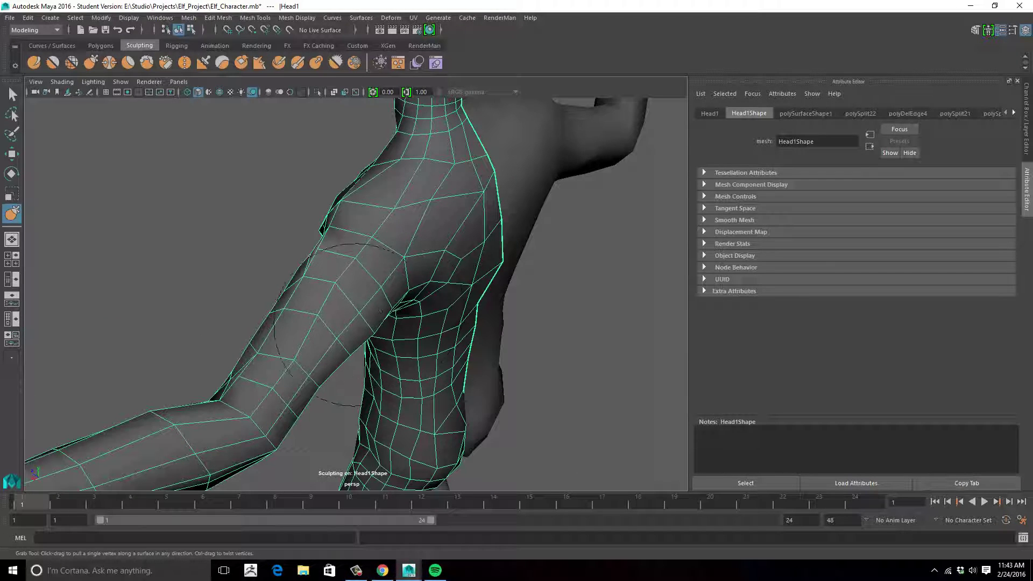
drag(355, 325, 285, 268)
mouse_move(378, 300)
alt+mouse_down()
mouse_move(466, 265)
mouse_move(430, 294)
mouse_move(409, 272)
mouse_move(373, 273)
mouse_move(367, 307)
alt+mouse_up()
drag(424, 338, 431, 336)
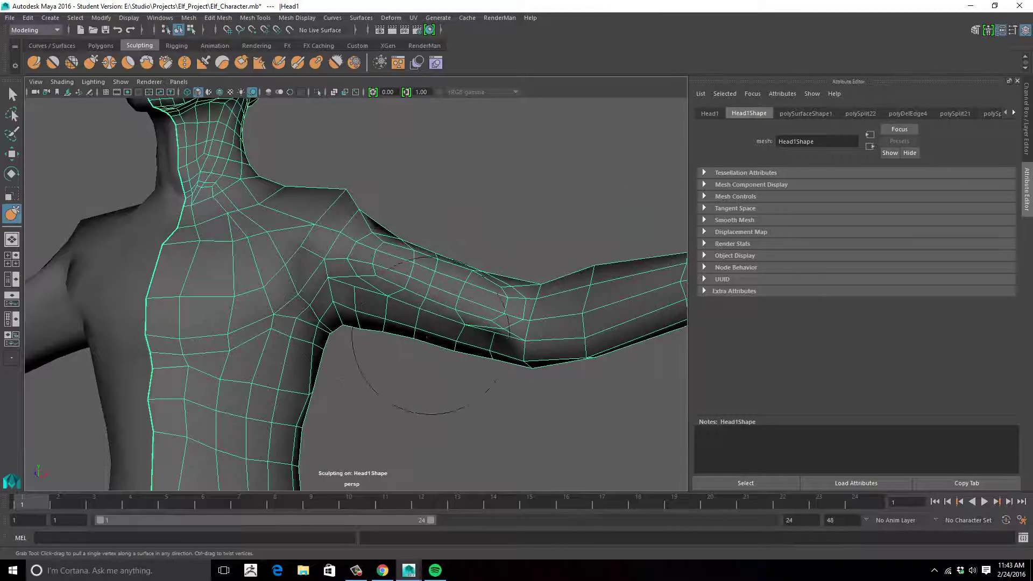
Step: Cut an edge with the Multi-Cut tool from the top of the back's open vertical edge to the vertex above it near the armpit
mouse_move(541, 373)
alt+mouse_down()
mouse_move(484, 350)
mouse_move(258, 308)
mouse_move(346, 288)
mouse_move(410, 257)
mouse_move(357, 281)
mouse_move(431, 290)
mouse_move(382, 289)
alt+mouse_up()
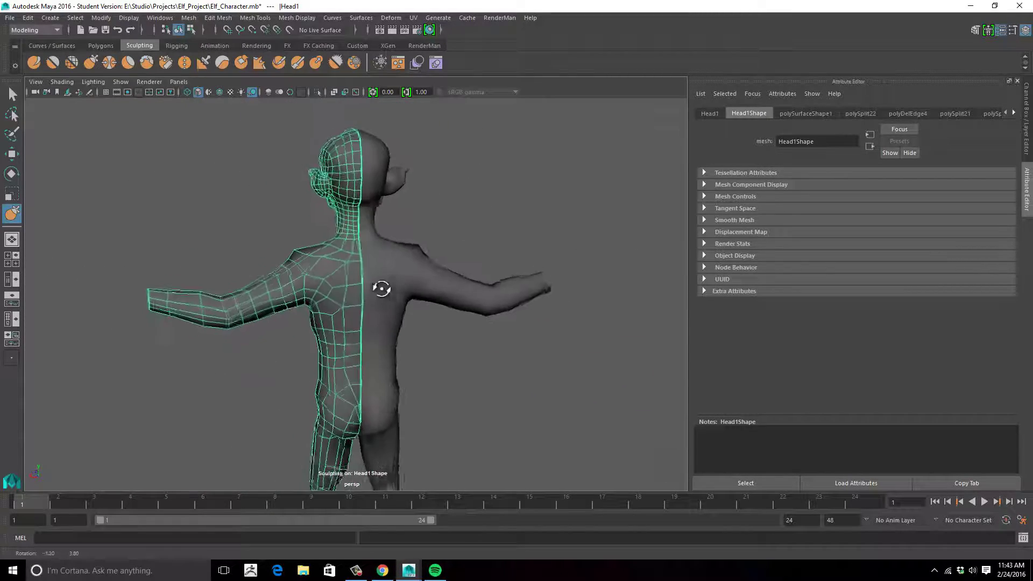
scroll(393, 285, up, 5)
alt+middle_drag(400, 281, 487, 249)
mouse_move(486, 249)
alt+mouse_down()
mouse_move(527, 233)
mouse_move(505, 240)
alt+mouse_up()
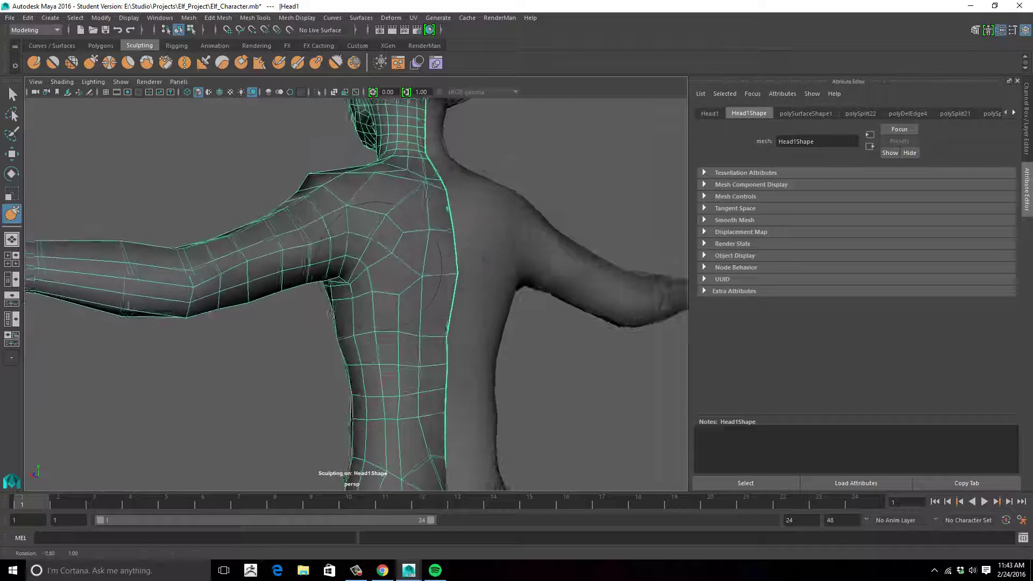
click(103, 46)
click(354, 63)
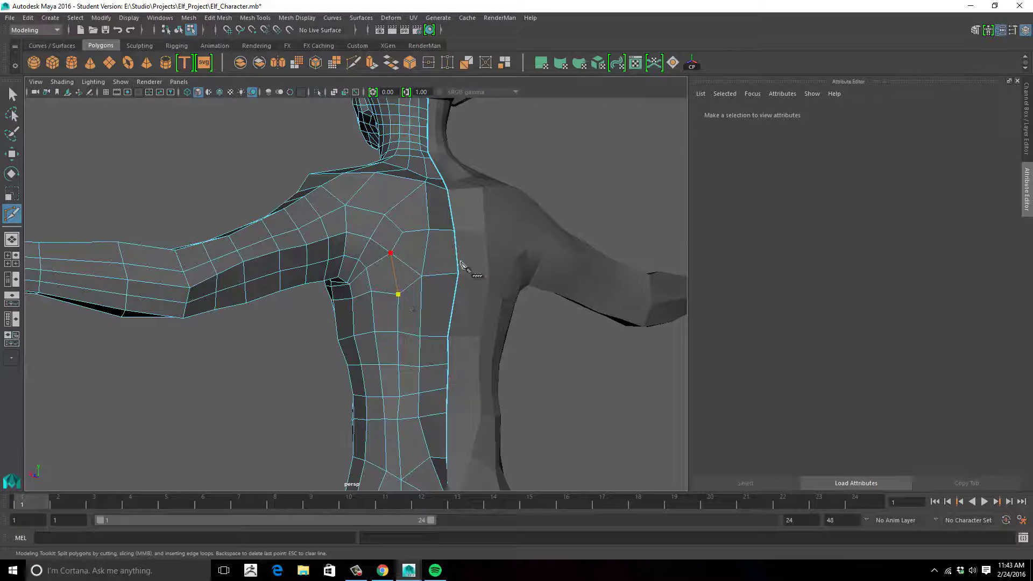
Step: Cut a closed ring of edges around the back of the elbow with the Multi-Cut tool
alt+drag(460, 245, 419, 261)
alt+middle_drag(419, 260, 518, 244)
alt+right_drag(519, 245, 427, 239)
alt+drag(427, 239, 462, 240)
alt+middle_drag(367, 270, 410, 242)
alt+drag(410, 240, 383, 225)
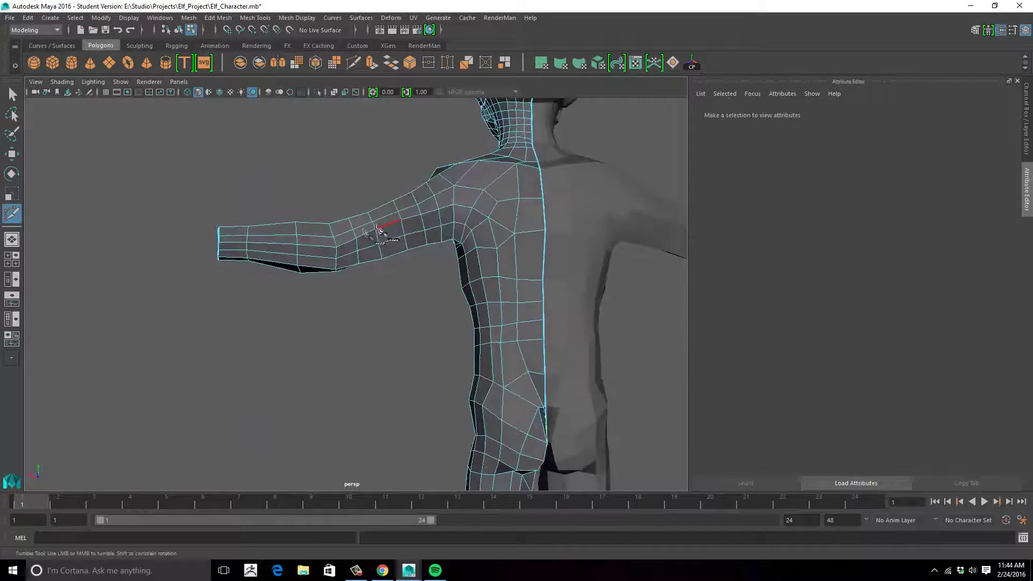
alt+right_drag(384, 226, 426, 220)
alt+drag(309, 222, 303, 245)
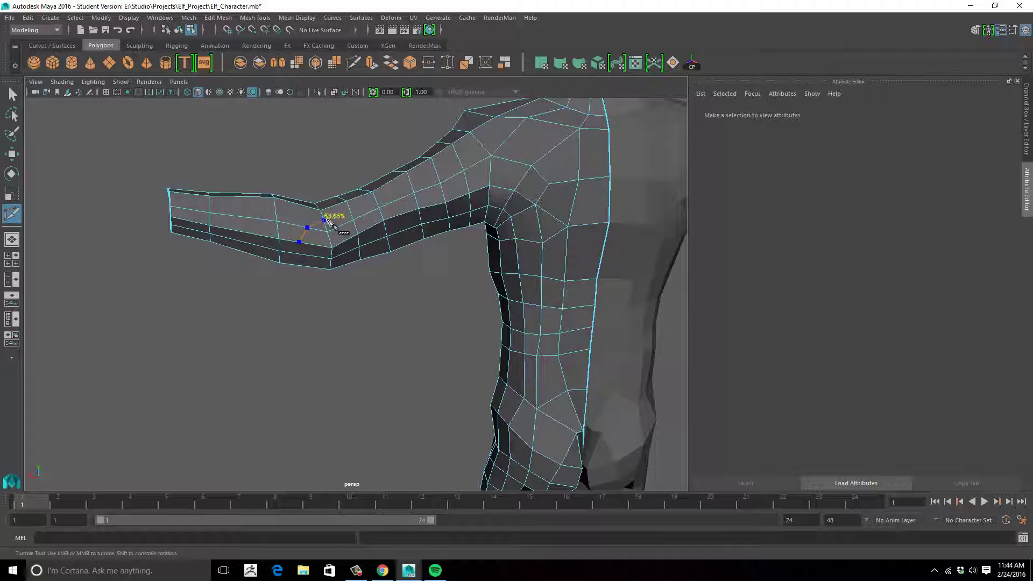
alt+drag(345, 231, 332, 249)
click(348, 243)
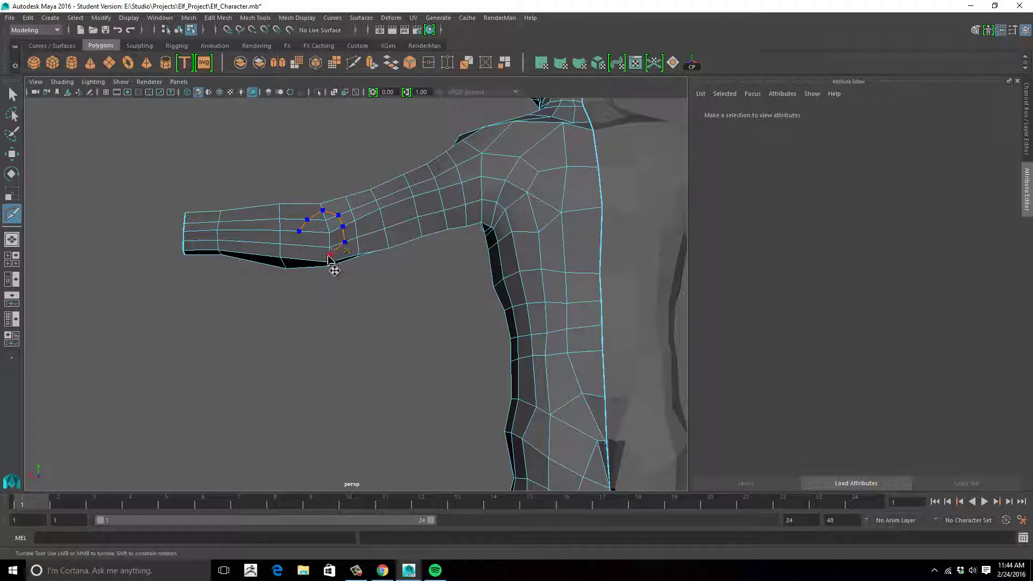
click(329, 256)
click(300, 231)
Step: Cut two edges connecting the elbow ring's upper corners to the adjacent vertices on the forearm and upper arm
alt+drag(357, 226, 371, 249)
mouse_move(325, 225)
alt+mouse_down()
mouse_move(337, 239)
mouse_move(329, 242)
alt+mouse_up()
click(324, 243)
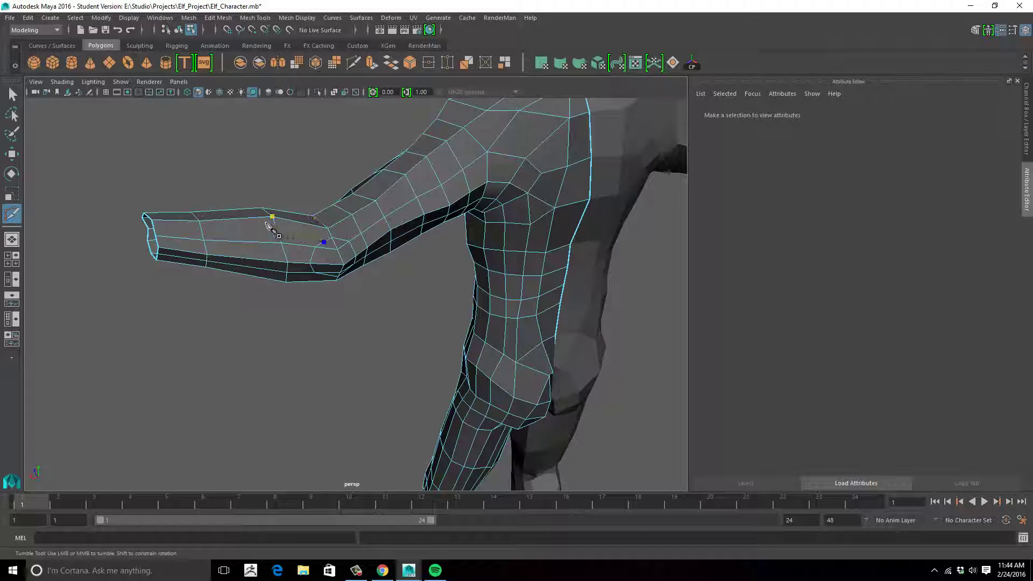
key(q)
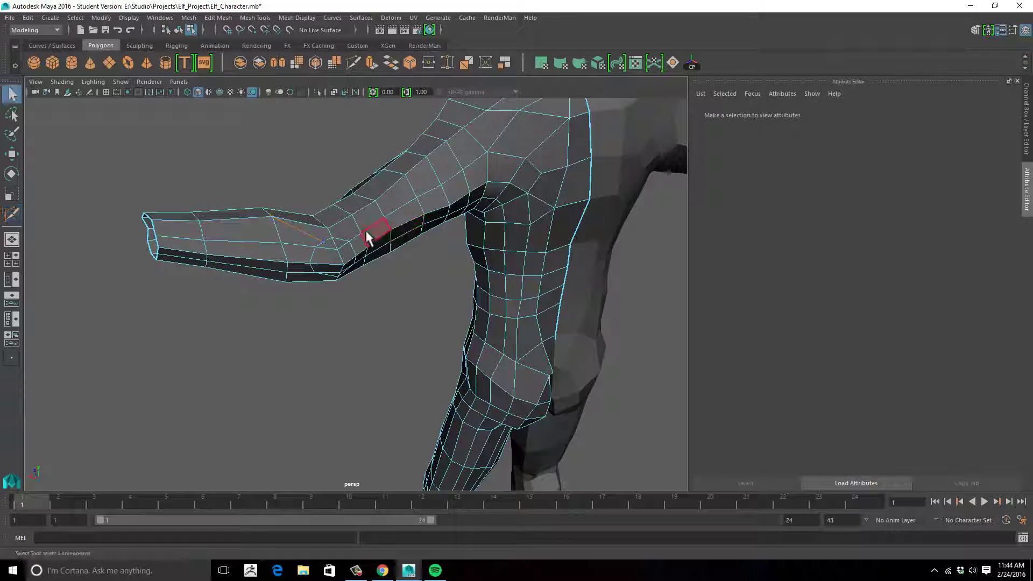
key(g)
click(342, 240)
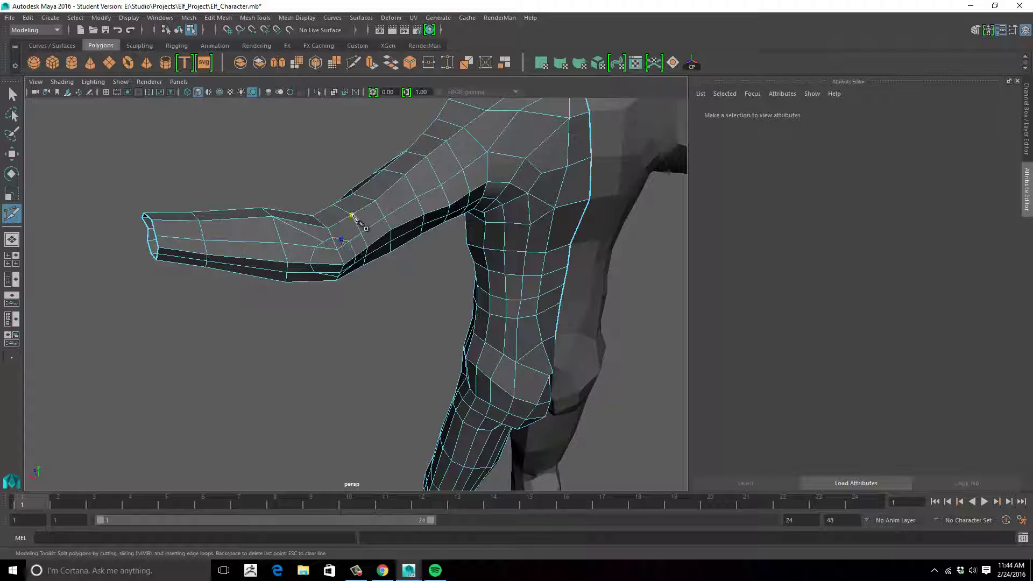
click(351, 215)
key(q)
alt+drag(399, 243, 371, 253)
key(g)
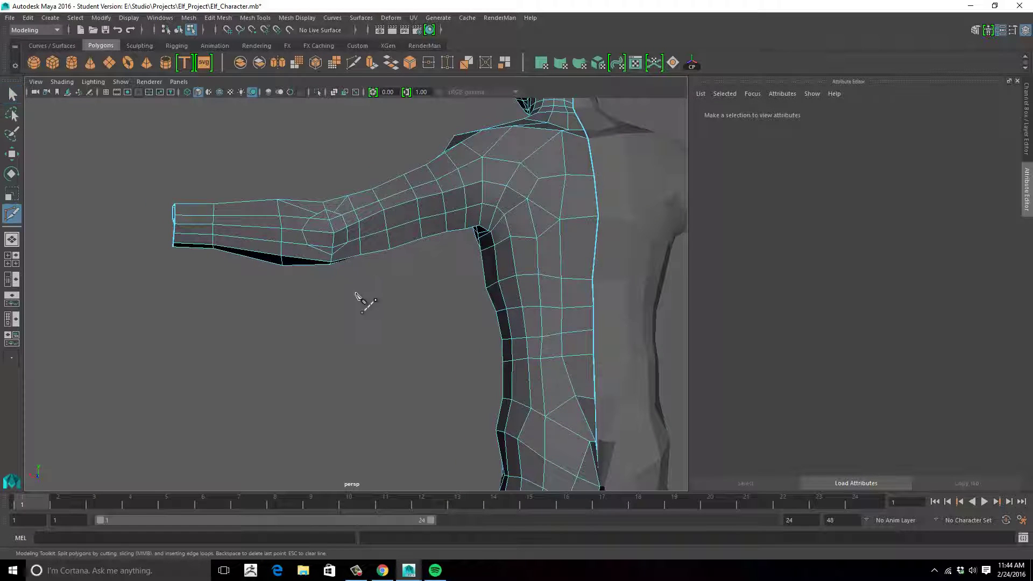
Step: Cut edges with the Multi-Cut tool connecting the elbow ring's lower corners to the adjacent vertices on the upper arm and forearm
click(339, 248)
key(q)
key(g)
click(319, 250)
click(280, 256)
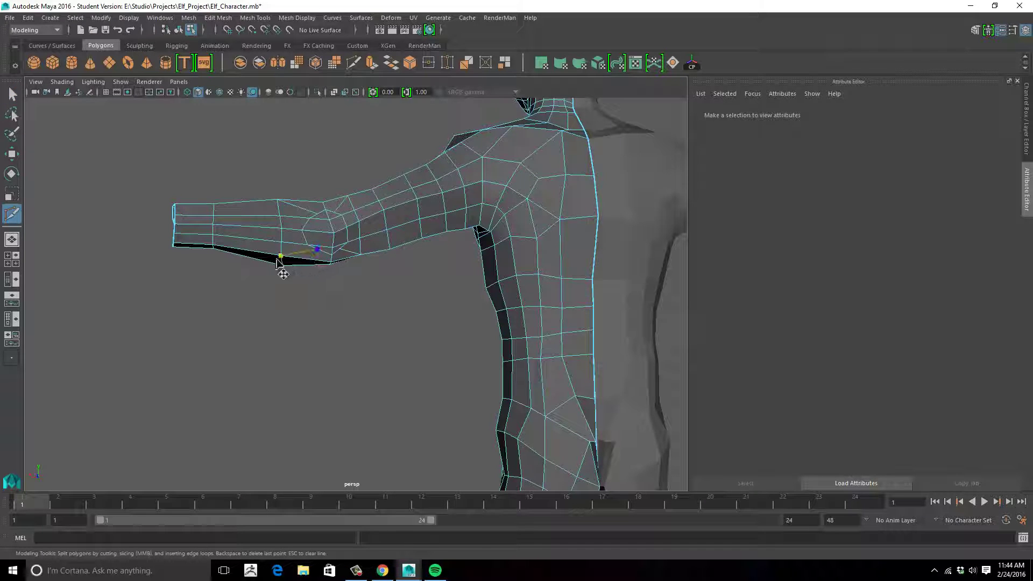
mouse_move(423, 297)
alt+mouse_down()
mouse_move(381, 288)
mouse_move(421, 290)
mouse_move(427, 279)
alt+mouse_up()
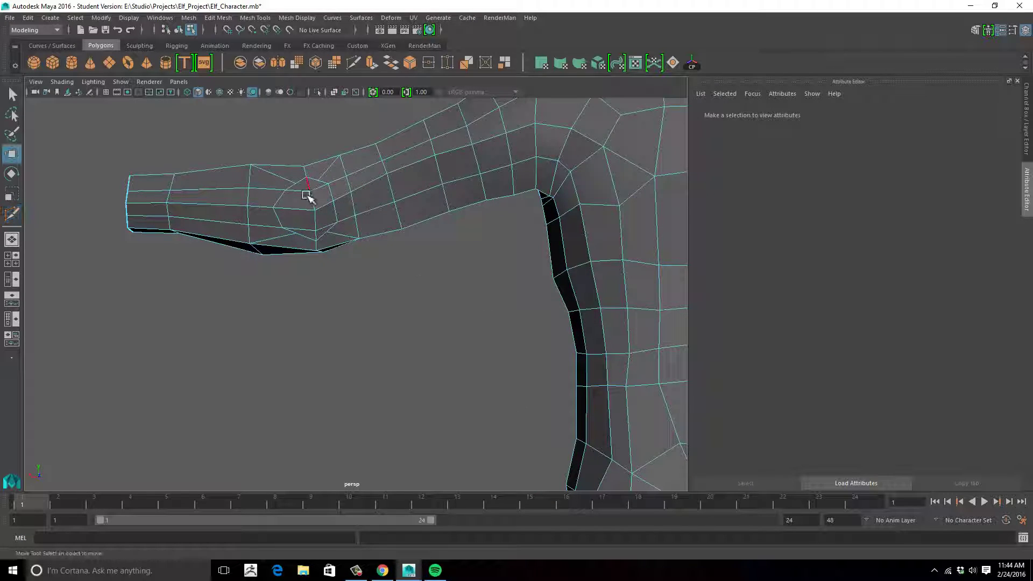
Step: Move individual vertices of the new edge ring at the back of the elbow to shape the elbow tip
alt+drag(309, 194, 337, 219)
click(349, 243)
shift+click(339, 221)
right_drag(346, 224, 322, 230)
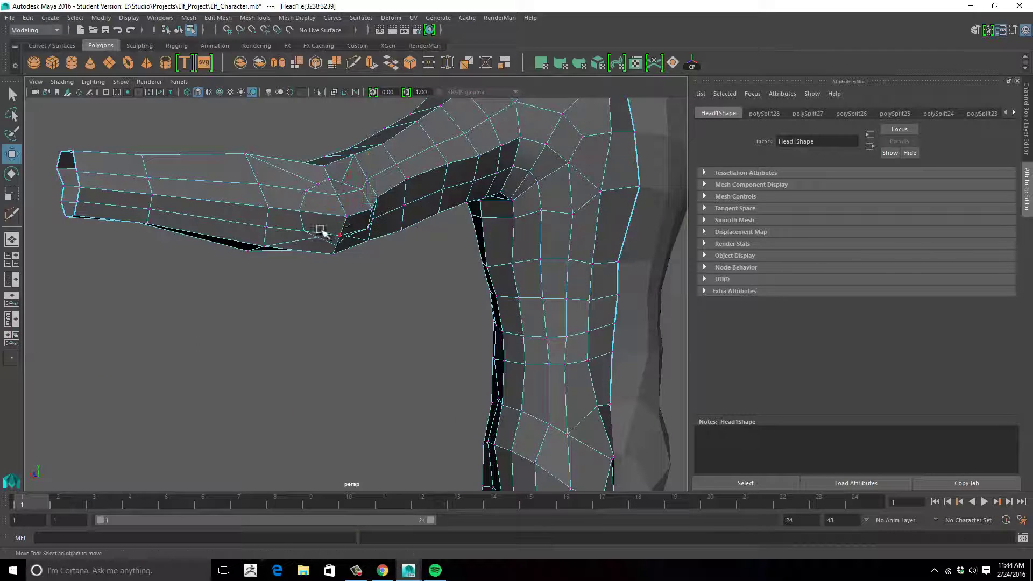
click(348, 218)
alt+drag(350, 216, 380, 245)
drag(356, 239, 359, 250)
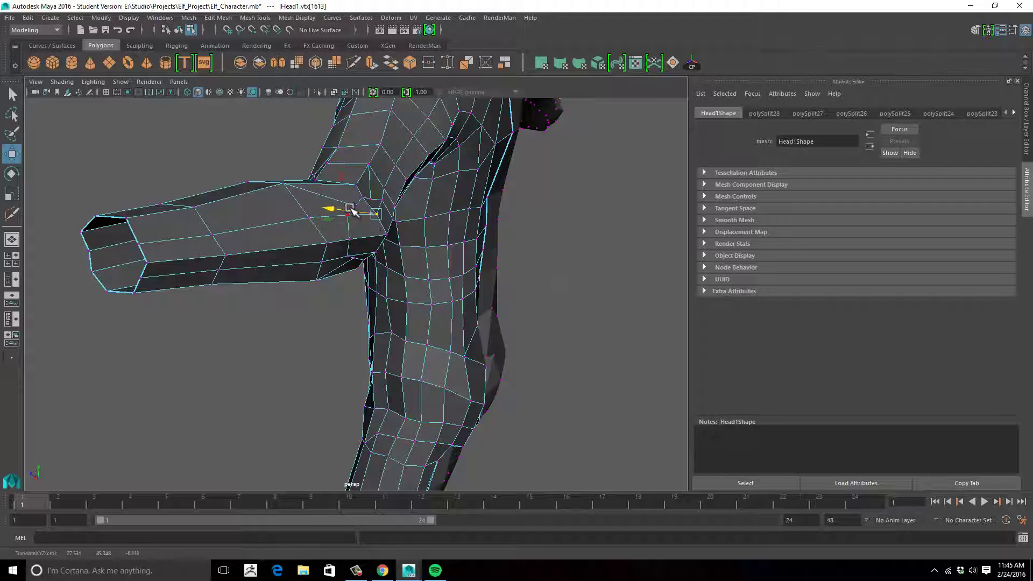
alt+drag(350, 209, 410, 190)
Step: Check the arm and elbow in smooth mesh preview from several angles, and return the mesh to its unsmoothed display
key(3)
right_drag(411, 190, 464, 174)
click(415, 258)
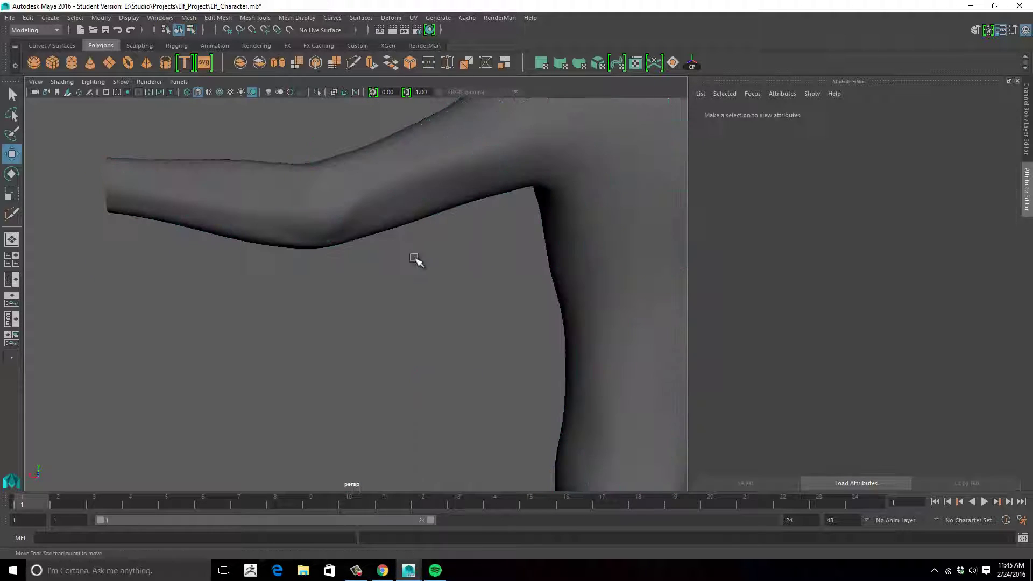
alt+drag(416, 260, 478, 185)
click(423, 193)
key(1)
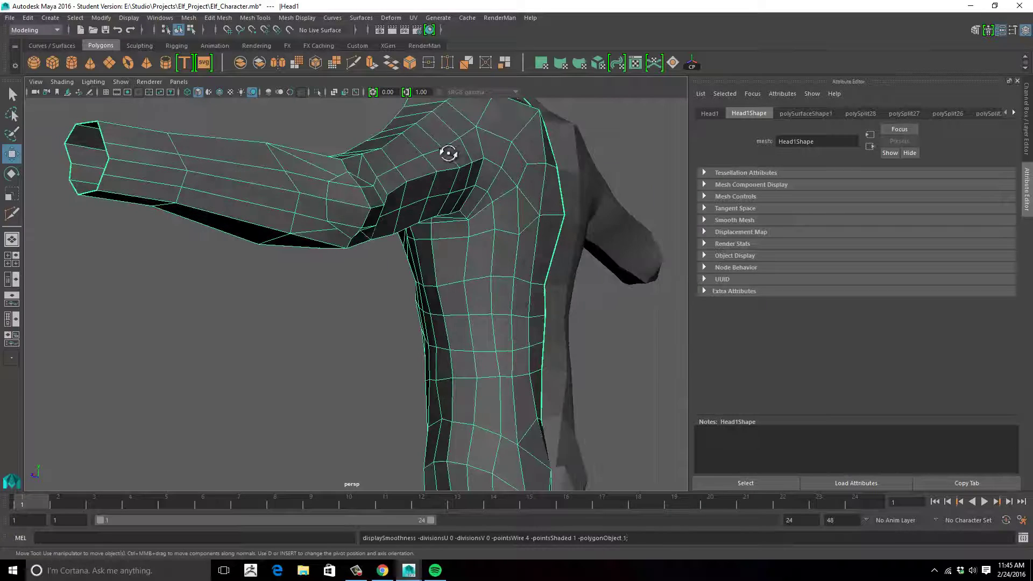
Step: Adjust the vertices on the back of the upper arm and a vertex on top of the elbow with the Move tool
alt+drag(448, 153, 420, 146)
right_drag(419, 144, 384, 141)
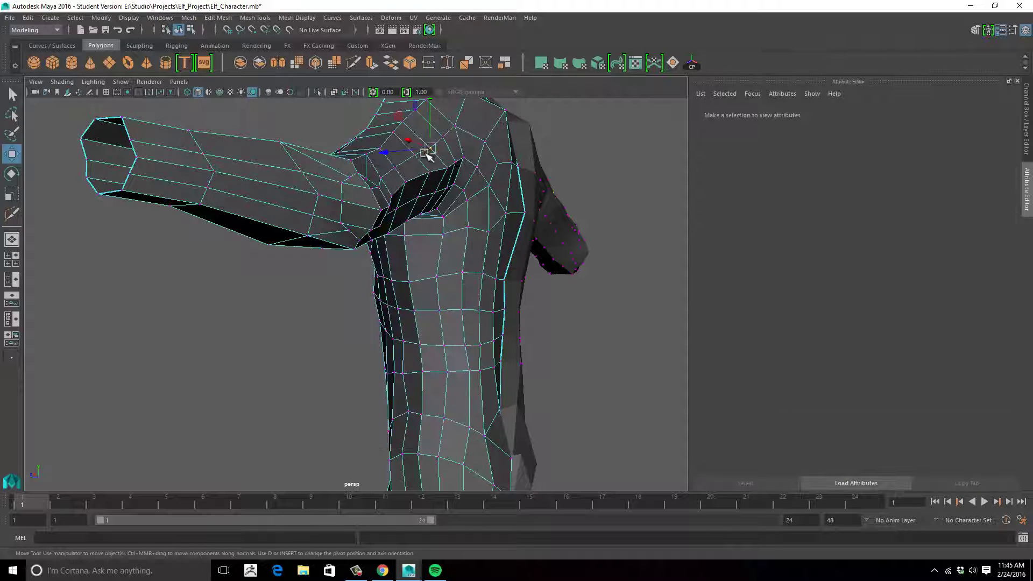
click(425, 152)
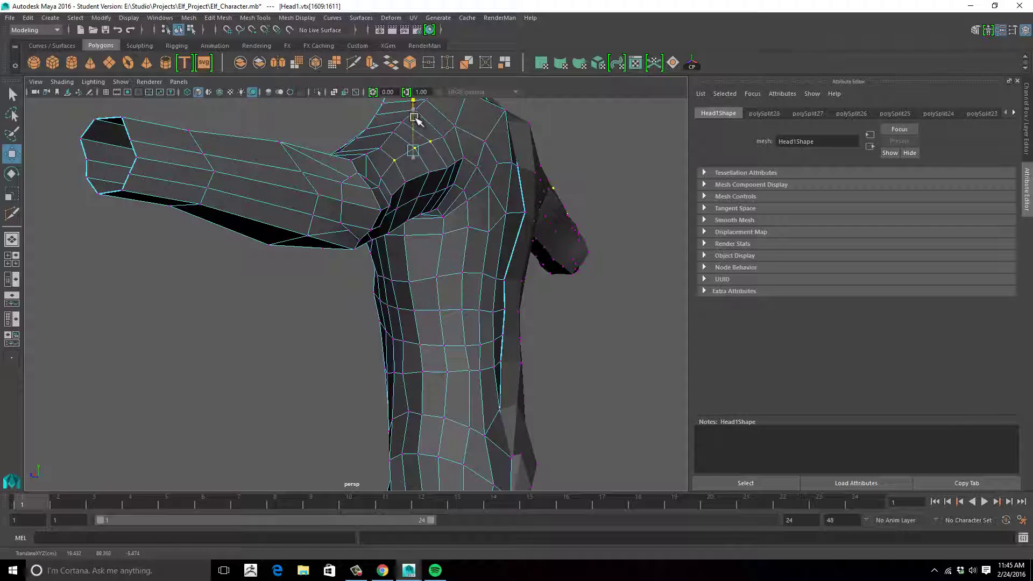
alt+drag(418, 121, 497, 192)
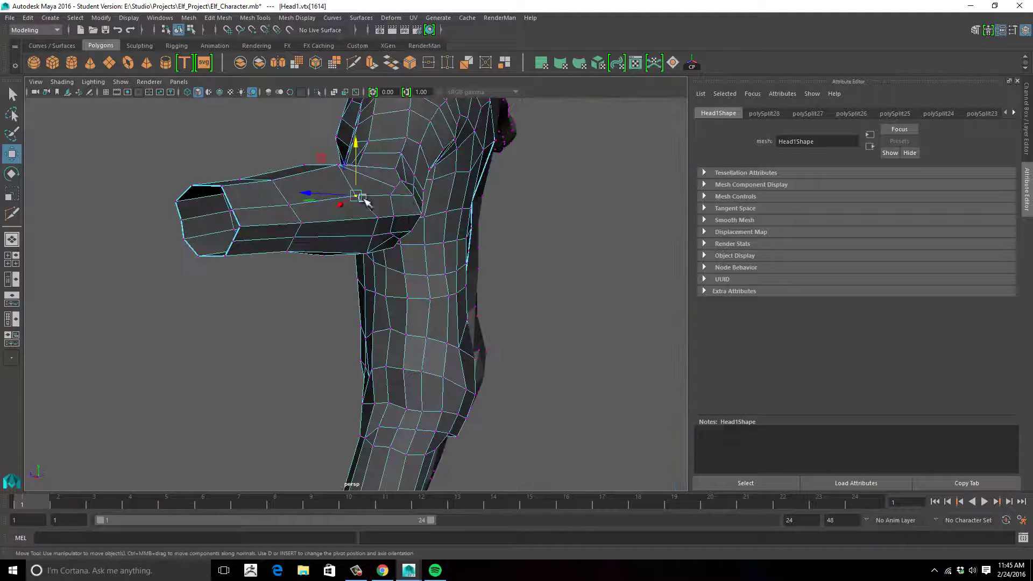
drag(346, 195, 396, 251)
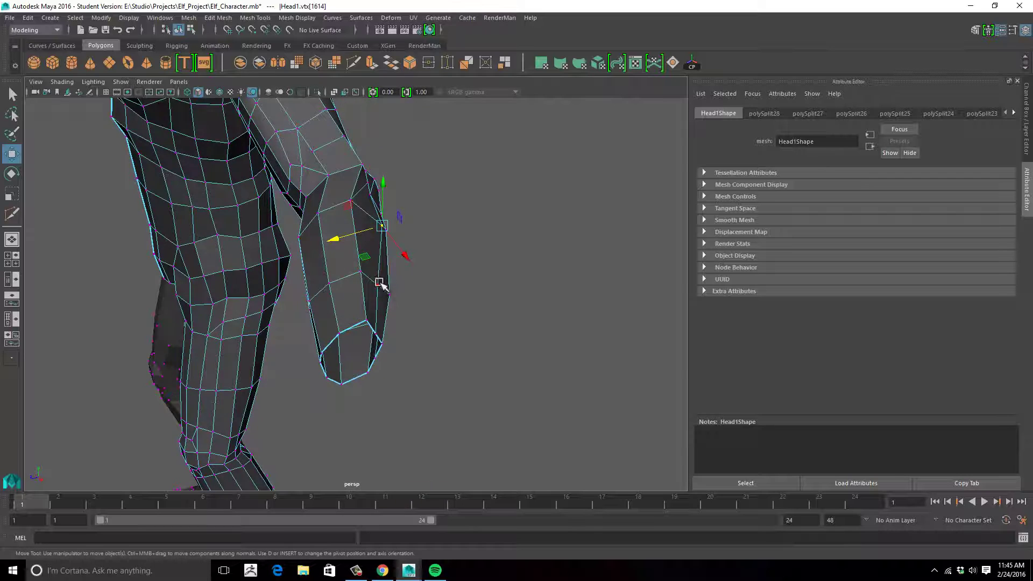
Step: Select the vertices of the open wrist end and rotate them to realign the opening with the forearm
alt+drag(399, 304, 394, 349)
alt+middle_drag(479, 308, 469, 289)
right_drag(396, 306, 353, 386)
alt+drag(445, 306, 418, 379)
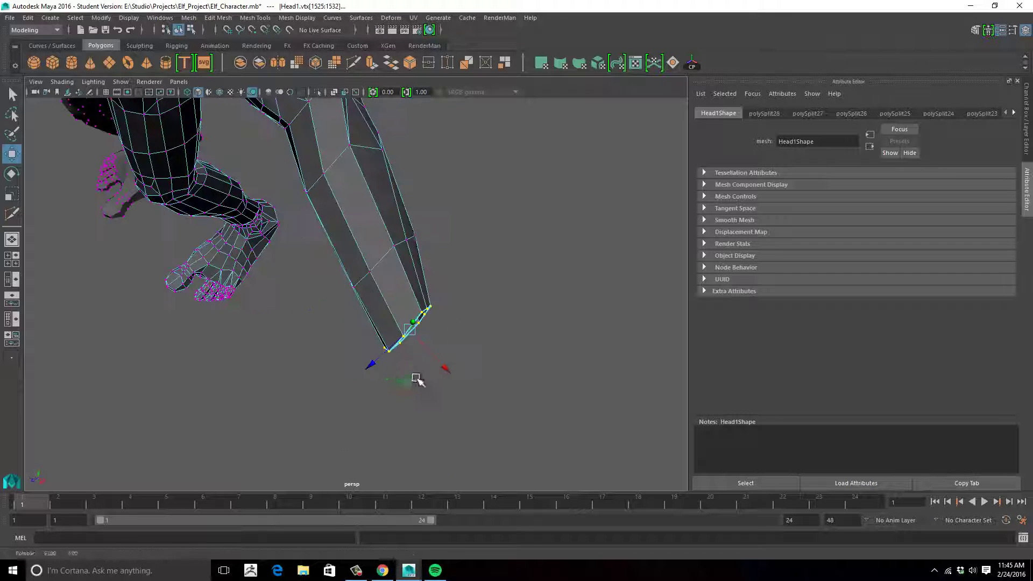
key(e)
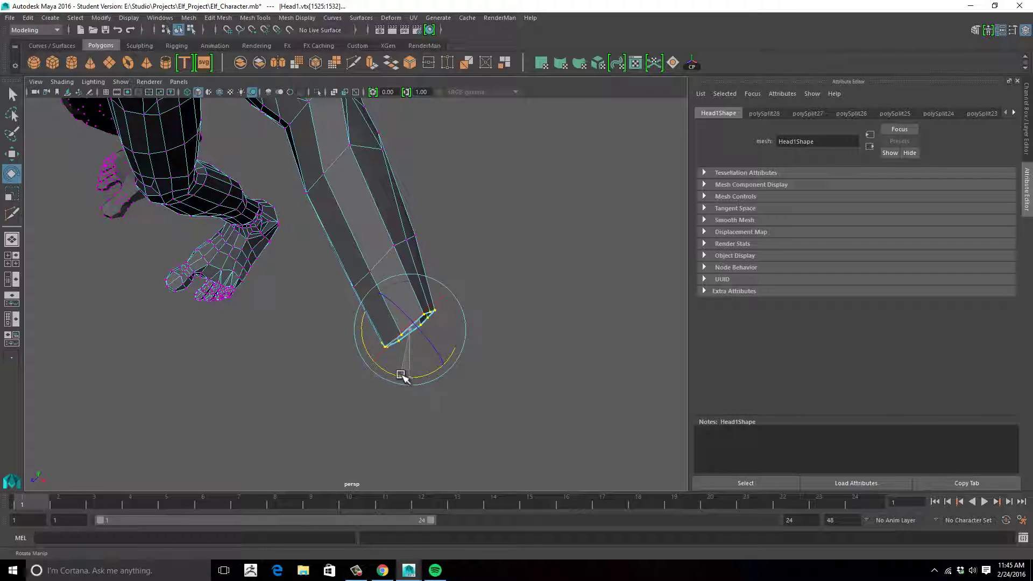
Step: Inspect the rotated wrist opening and the arm's proportions against the torso and legs from the front and side
alt+drag(501, 317, 485, 248)
alt+middle_drag(499, 229, 601, 299)
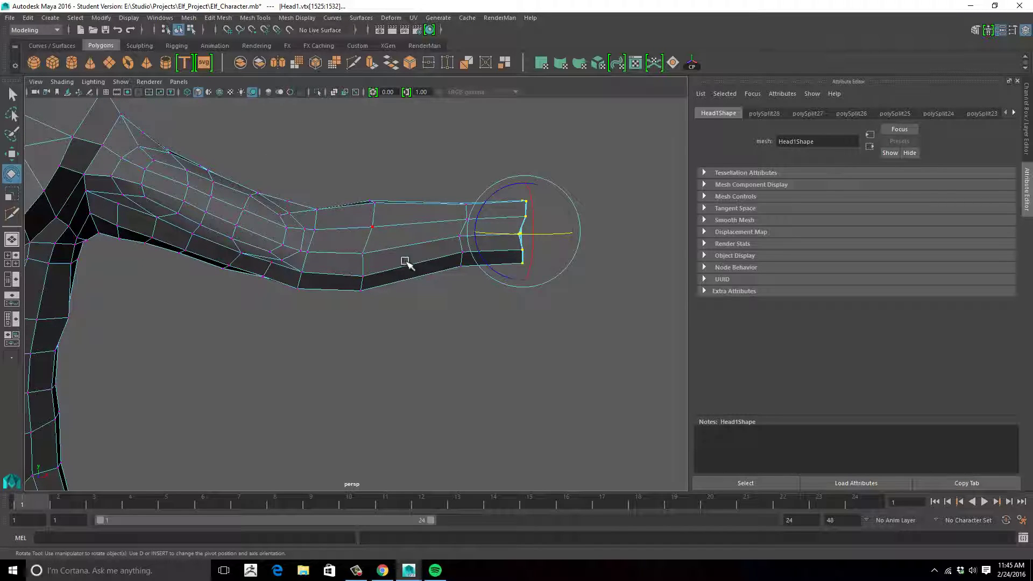
alt+middle_drag(451, 283, 455, 308)
alt+right_drag(454, 309, 332, 351)
alt+middle_drag(332, 347, 420, 196)
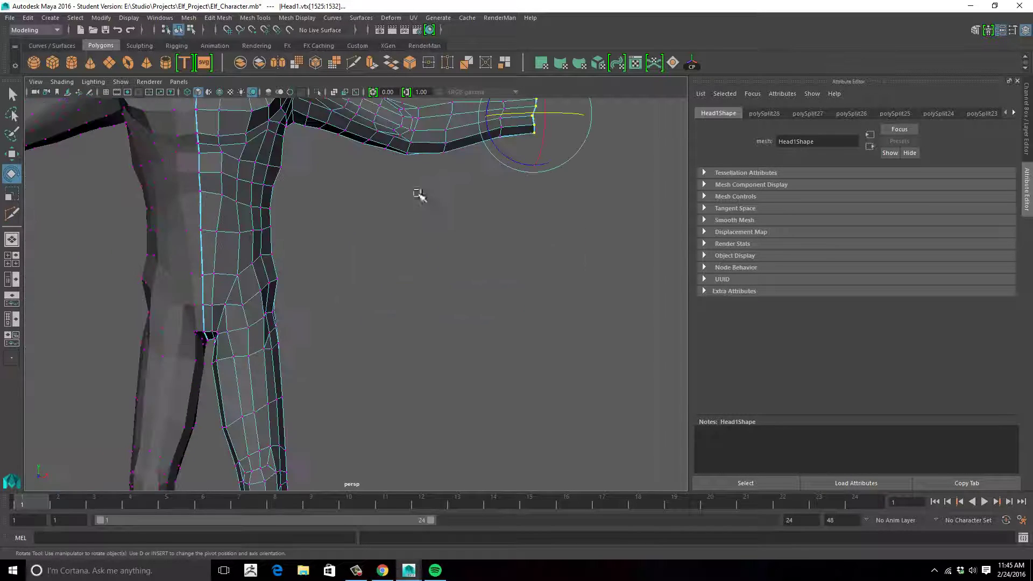
alt+middle_drag(410, 371, 516, 127)
mouse_move(503, 324)
alt+middle_down()
mouse_move(516, 193)
mouse_move(506, 238)
alt+middle_up()
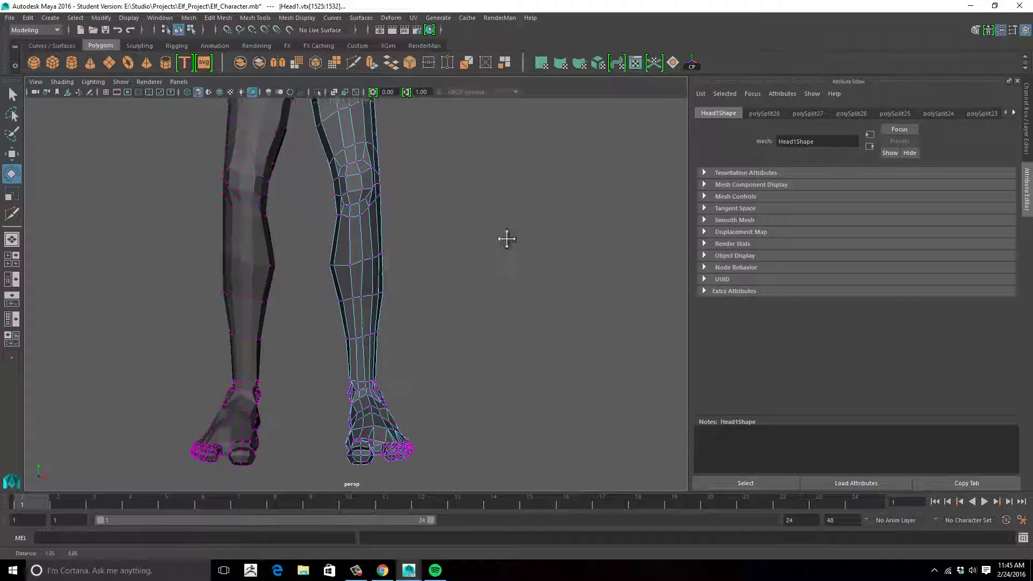
alt+right_drag(562, 223, 490, 212)
alt+middle_drag(491, 213, 483, 398)
mouse_move(544, 242)
alt+mouse_down()
mouse_move(567, 237)
mouse_move(552, 241)
alt+mouse_up()
alt+middle_drag(581, 279, 578, 259)
alt+drag(570, 265, 468, 286)
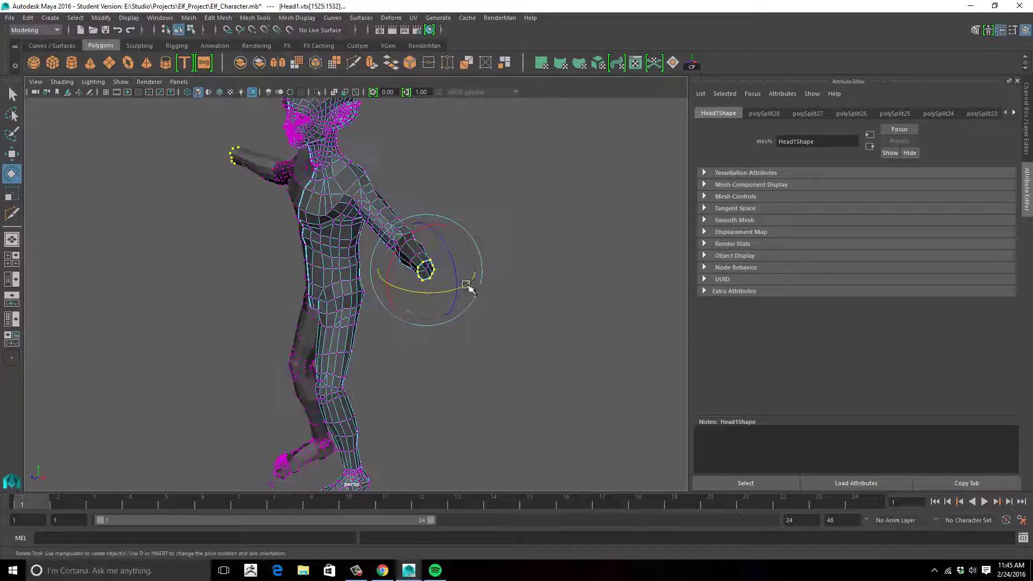
alt+right_drag(468, 285, 660, 276)
alt+middle_drag(521, 251, 467, 343)
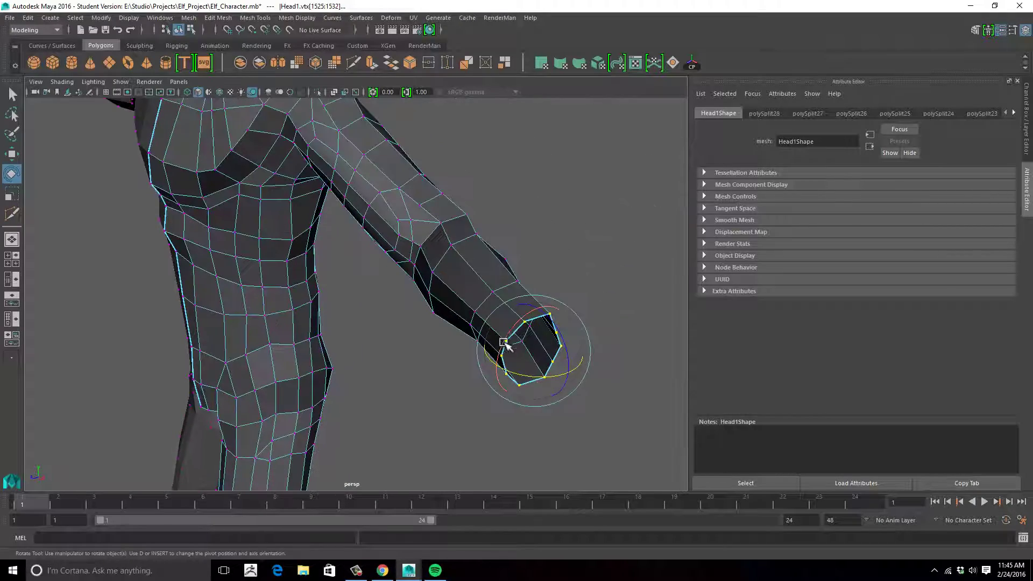
Step: Move the lower vertex at the back of the elbow with the Move tool to even out the ring
alt+drag(506, 260, 325, 200)
alt+middle_drag(325, 201, 427, 267)
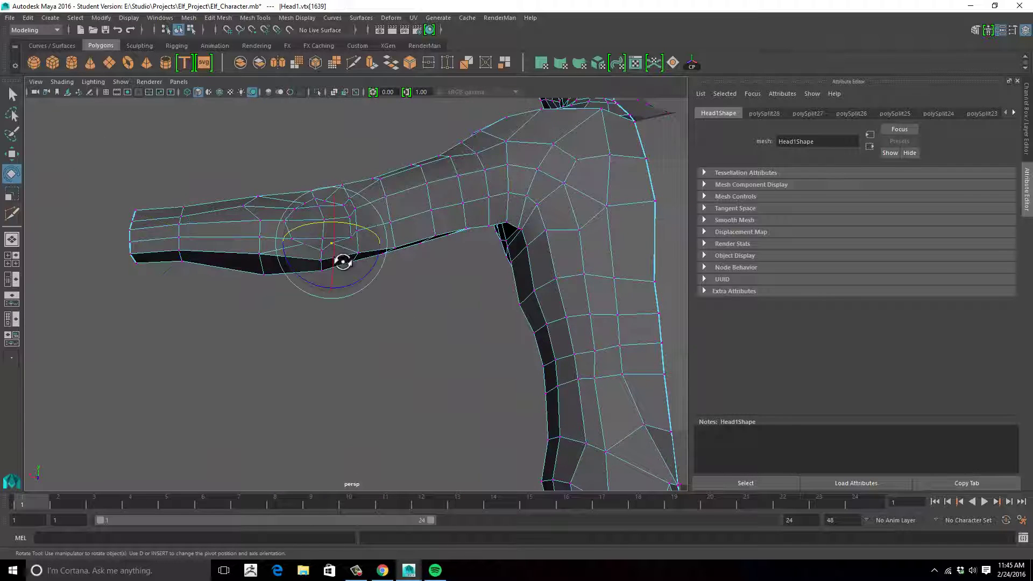
alt+drag(342, 262, 347, 268)
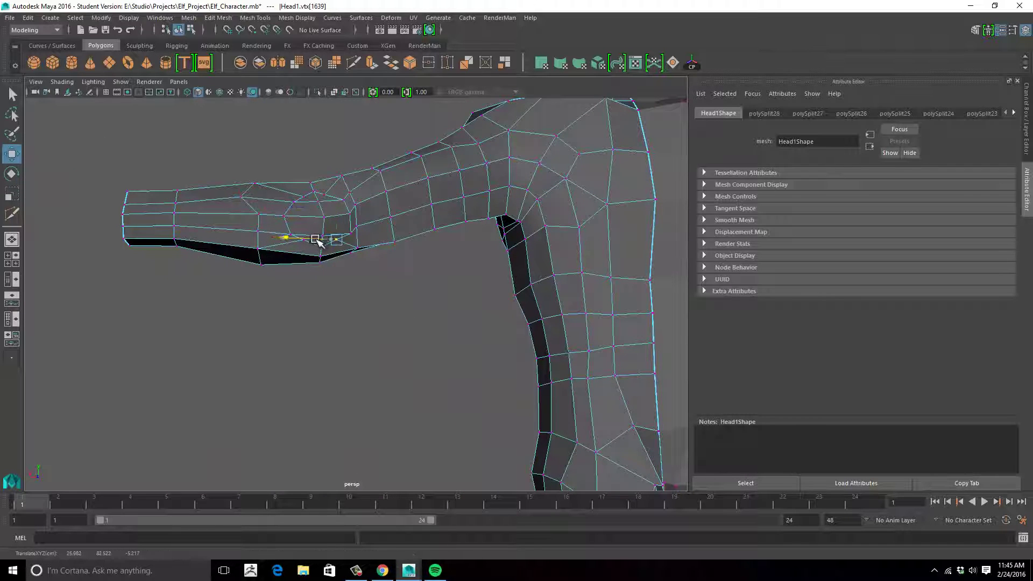
drag(336, 198, 337, 199)
alt+drag(333, 204, 433, 209)
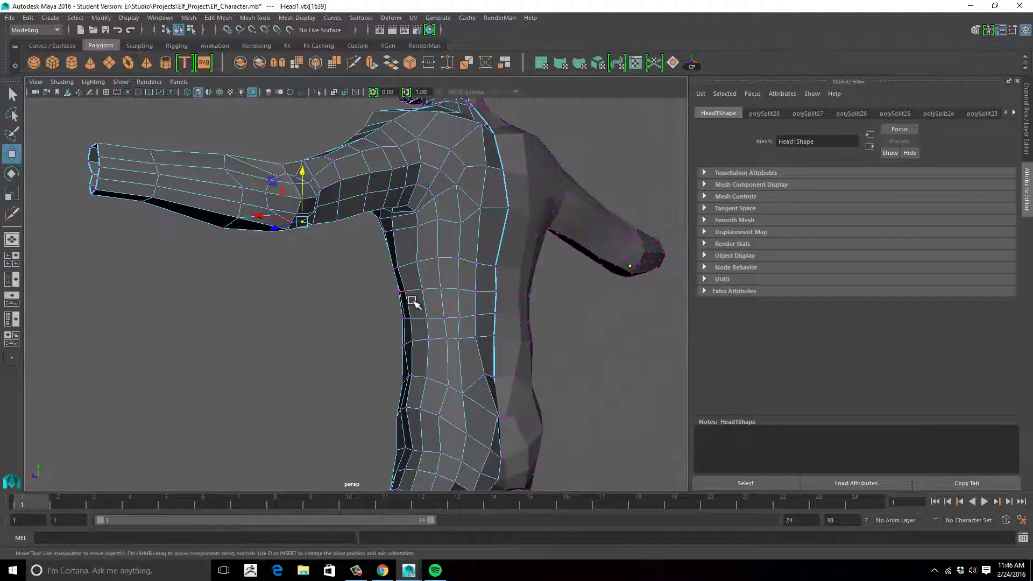
Step: Examine the full body from the side, front and three-quarter views to judge the arm's pose and proportions
alt+drag(412, 300, 576, 300)
alt+right_drag(576, 301, 348, 295)
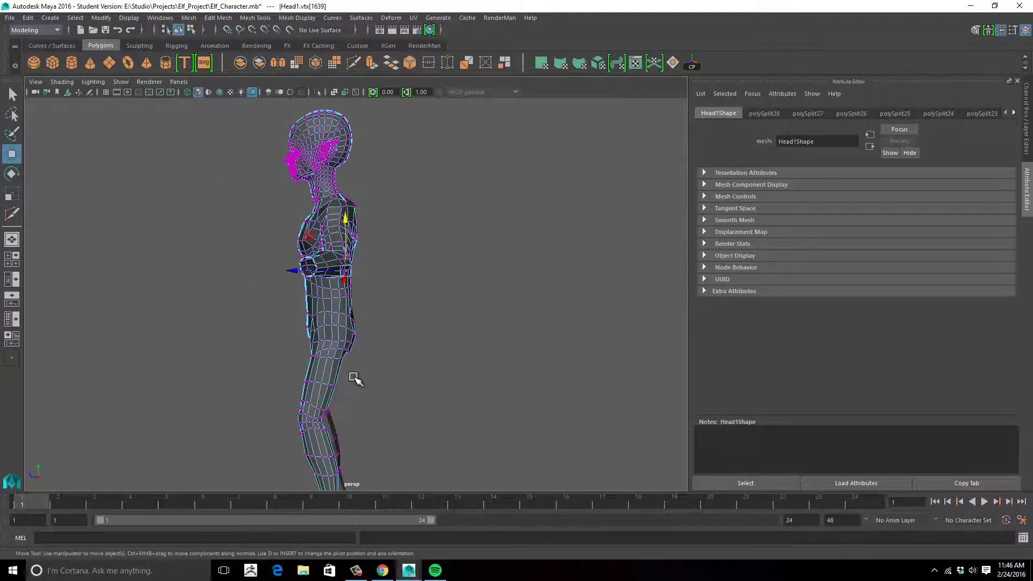
alt+drag(355, 378, 466, 279)
alt+middle_drag(487, 297, 444, 312)
alt+right_drag(444, 311, 466, 306)
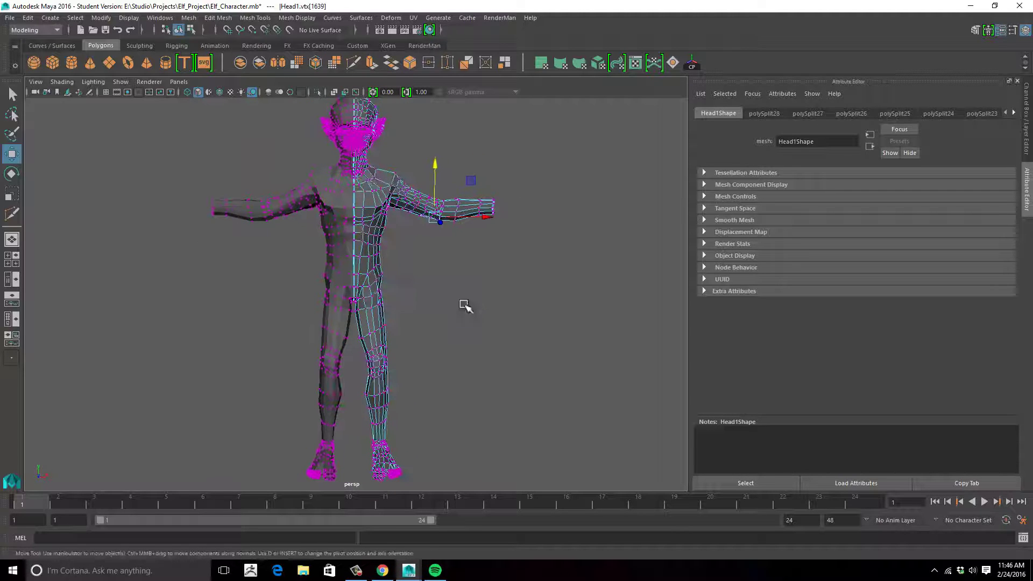
alt+drag(523, 297, 431, 277)
alt+middle_drag(431, 277, 426, 328)
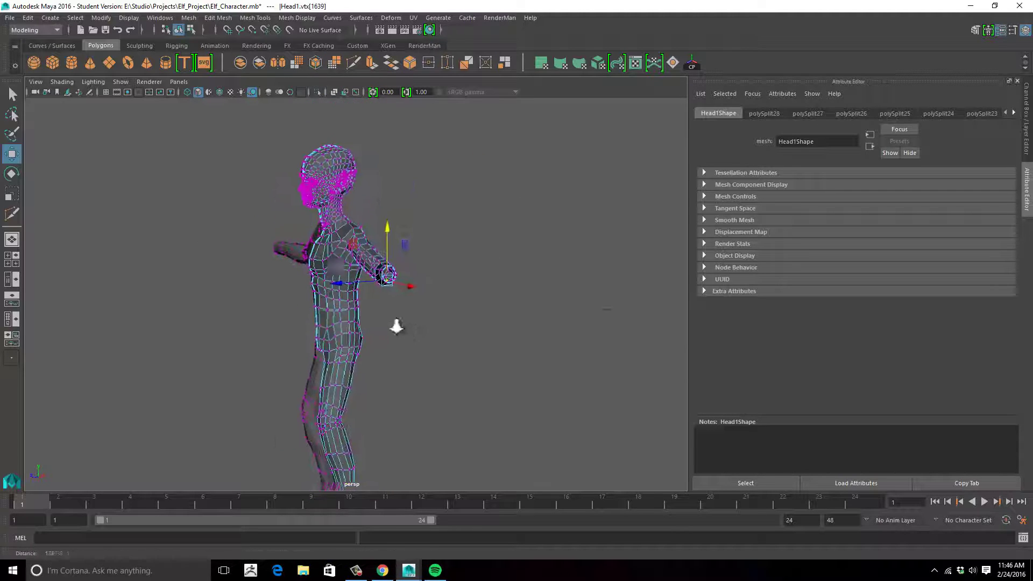
alt+right_drag(397, 327, 595, 305)
scroll(596, 305, down, 3)
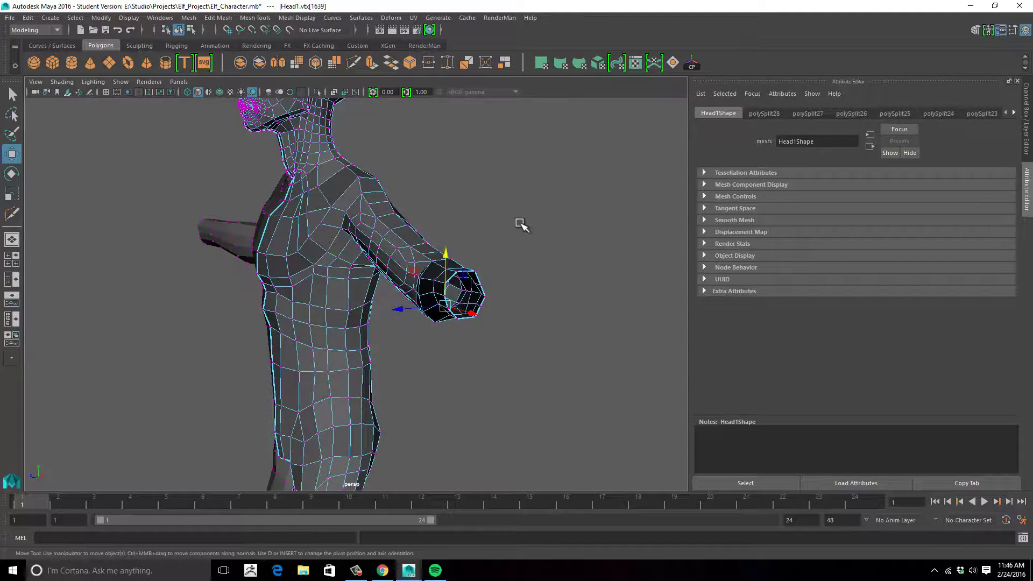
alt+drag(520, 223, 598, 231)
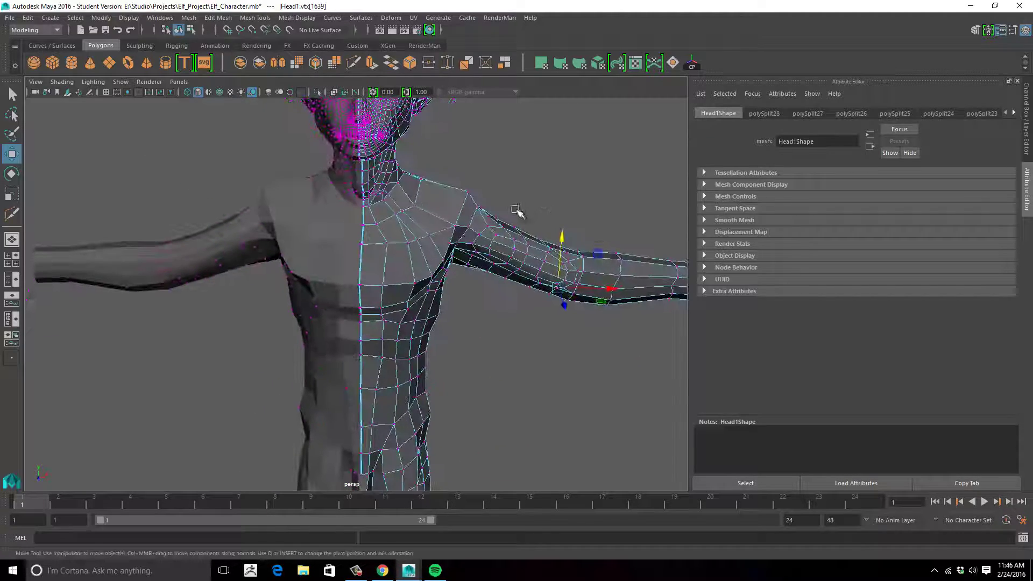
alt+middle_drag(560, 214, 554, 175)
alt+right_drag(553, 175, 504, 202)
alt+drag(504, 203, 484, 210)
Step: Return to object mode and select the modeled half of the body mesh
right_click(478, 210)
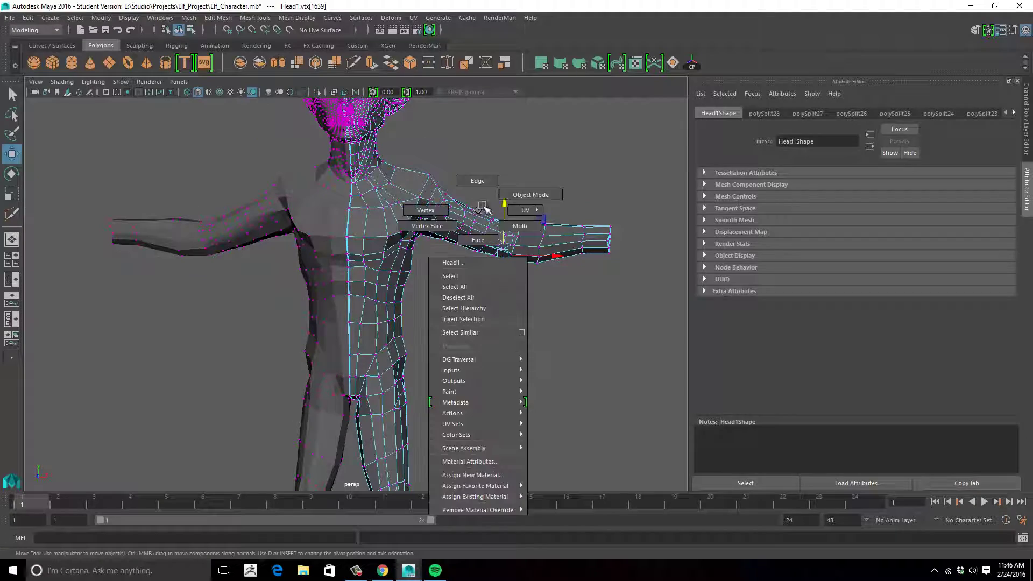
right_drag(484, 208, 526, 195)
click(484, 213)
Step: Examine the edge flow across the back, armpit, chest and side of the torso
alt+drag(537, 182, 445, 249)
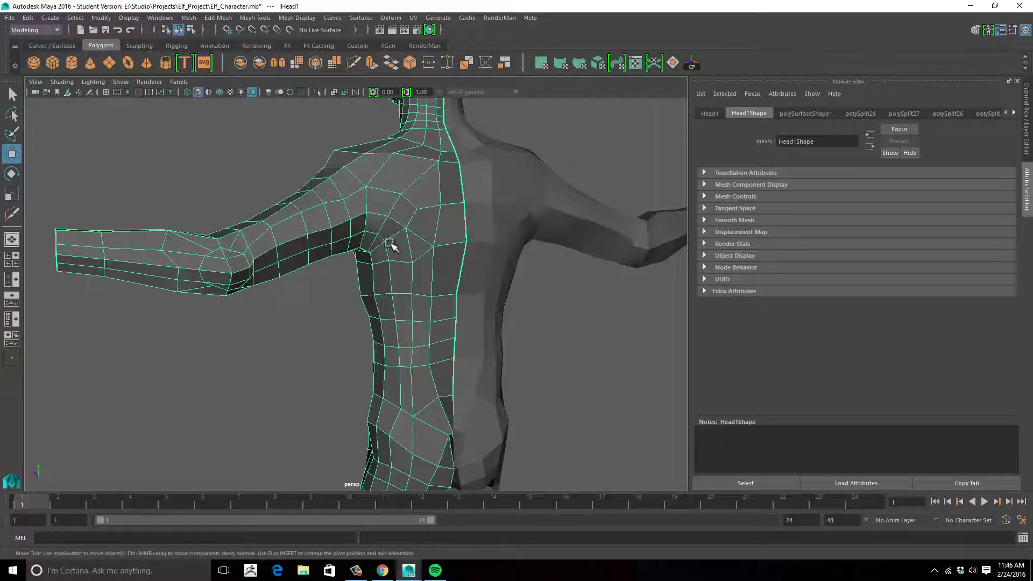
alt+drag(351, 221, 418, 268)
alt+right_drag(418, 268, 531, 293)
alt+drag(531, 293, 530, 260)
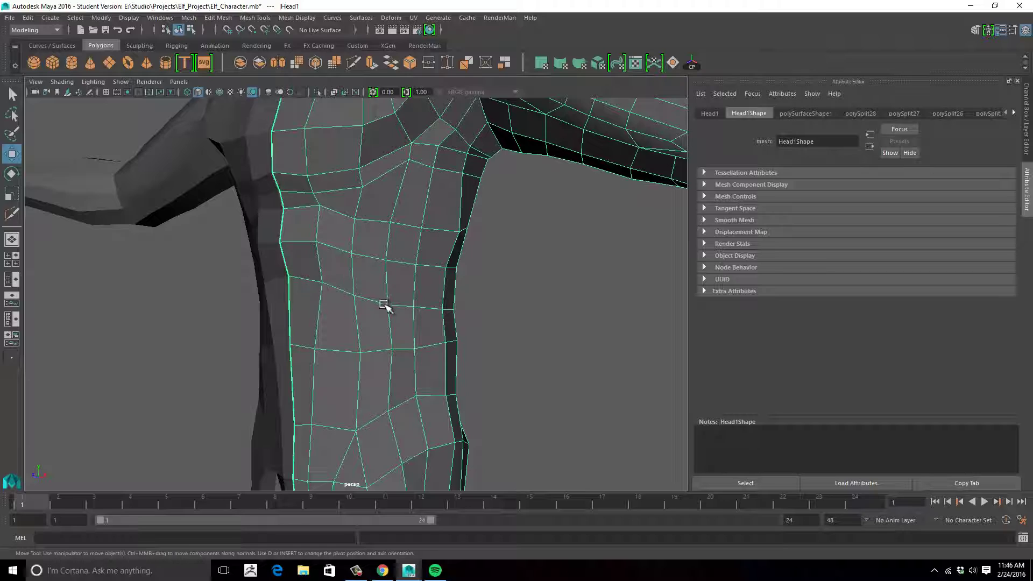
alt+drag(506, 263, 398, 279)
alt+middle_drag(399, 279, 443, 335)
alt+drag(443, 334, 493, 295)
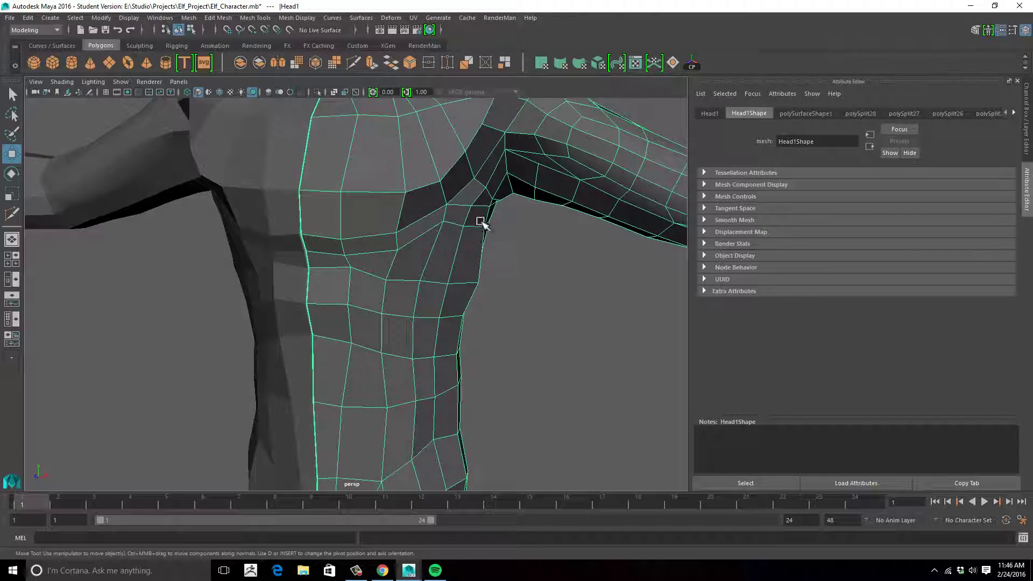
alt+drag(460, 231, 446, 237)
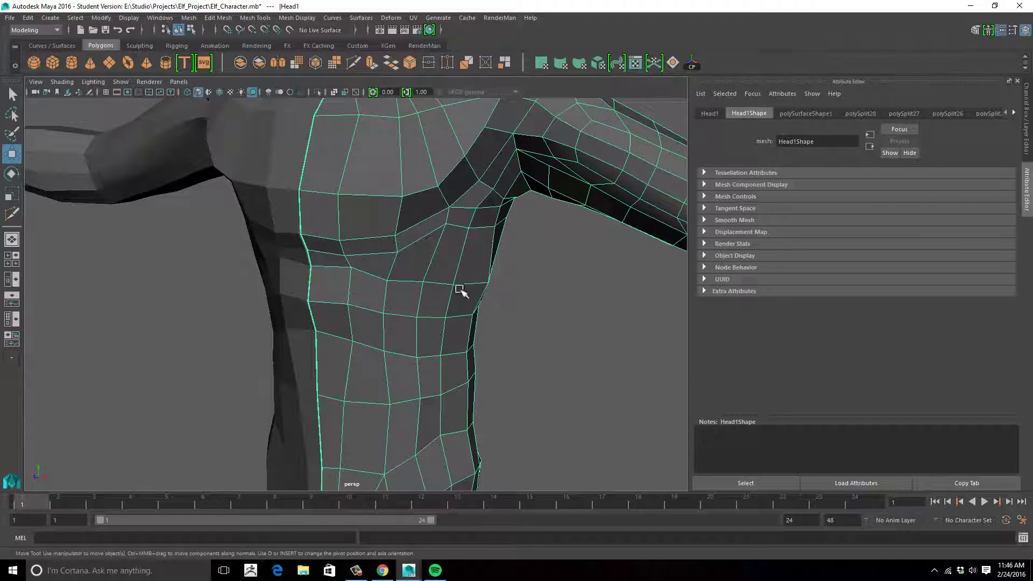
alt+drag(509, 320, 416, 325)
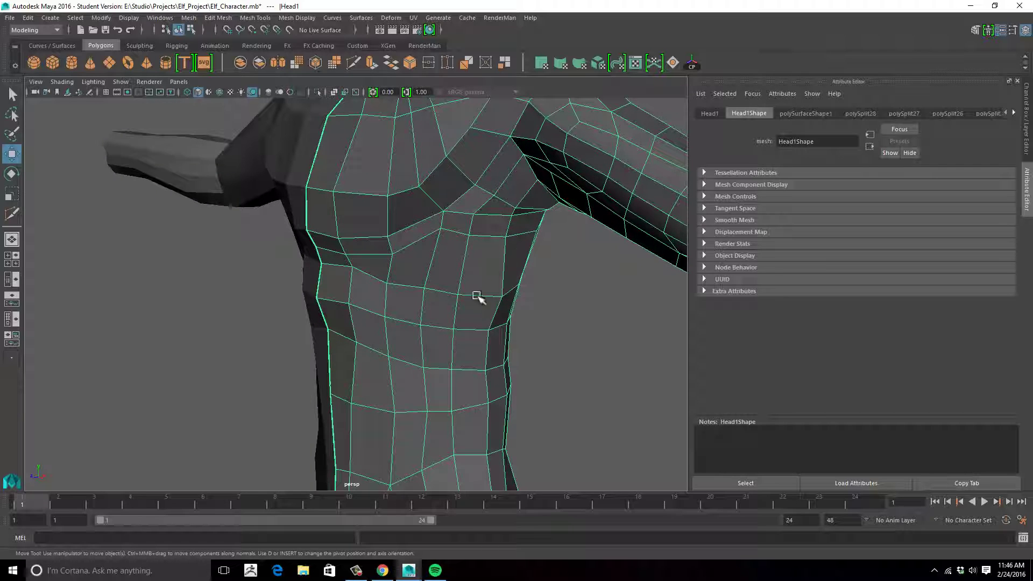
alt+drag(529, 235, 457, 258)
alt+right_drag(456, 259, 407, 267)
alt+middle_drag(504, 318, 560, 276)
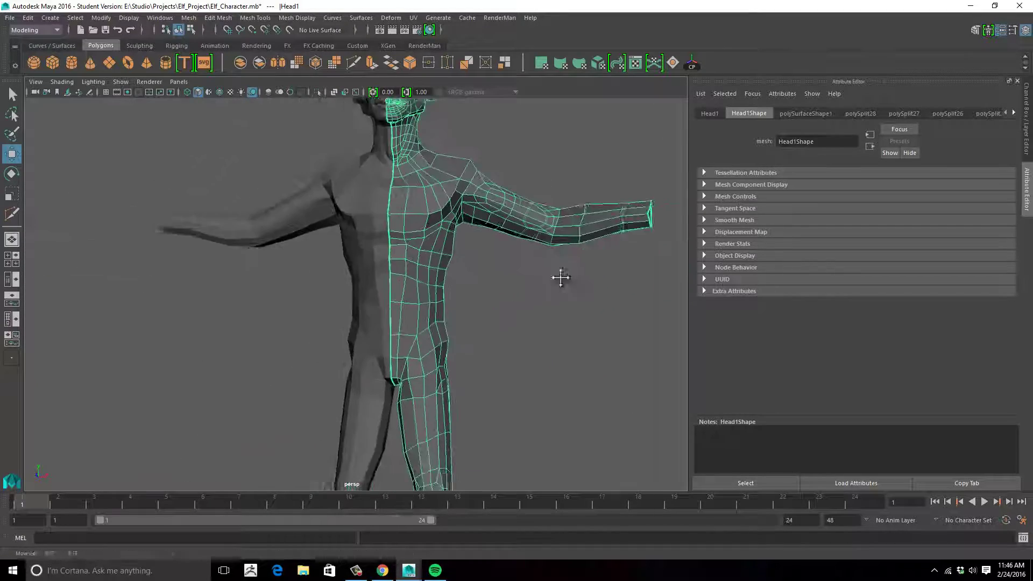
Step: Select the mirrored half of the body mesh
alt+right_drag(560, 277, 512, 275)
alt+drag(513, 274, 685, 308)
alt+middle_drag(423, 301, 450, 299)
alt+right_drag(450, 299, 628, 285)
alt+middle_drag(533, 283, 625, 362)
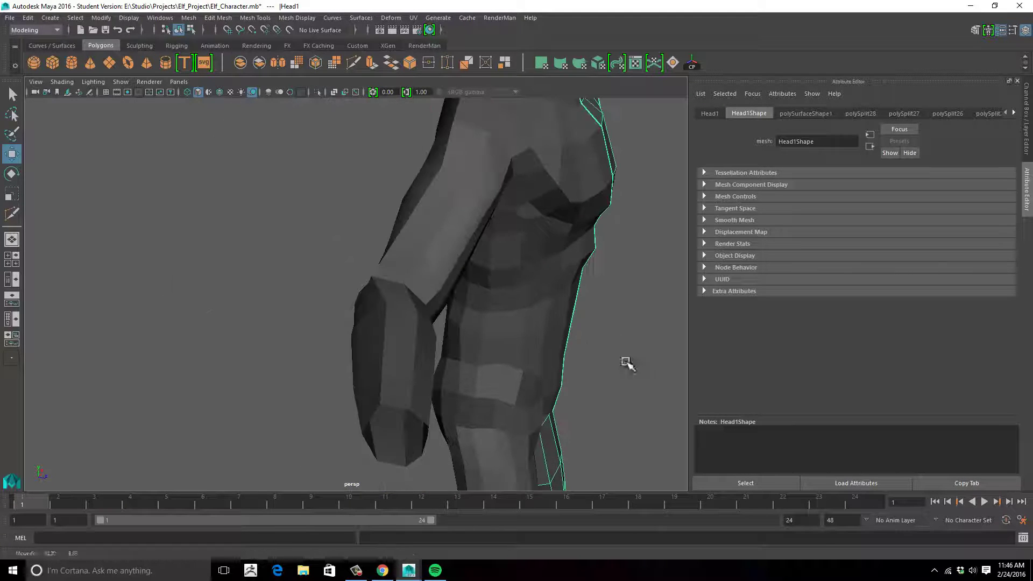
alt+drag(395, 272, 376, 205)
click(508, 172)
alt+middle_drag(376, 205, 409, 208)
alt+right_drag(434, 208, 378, 200)
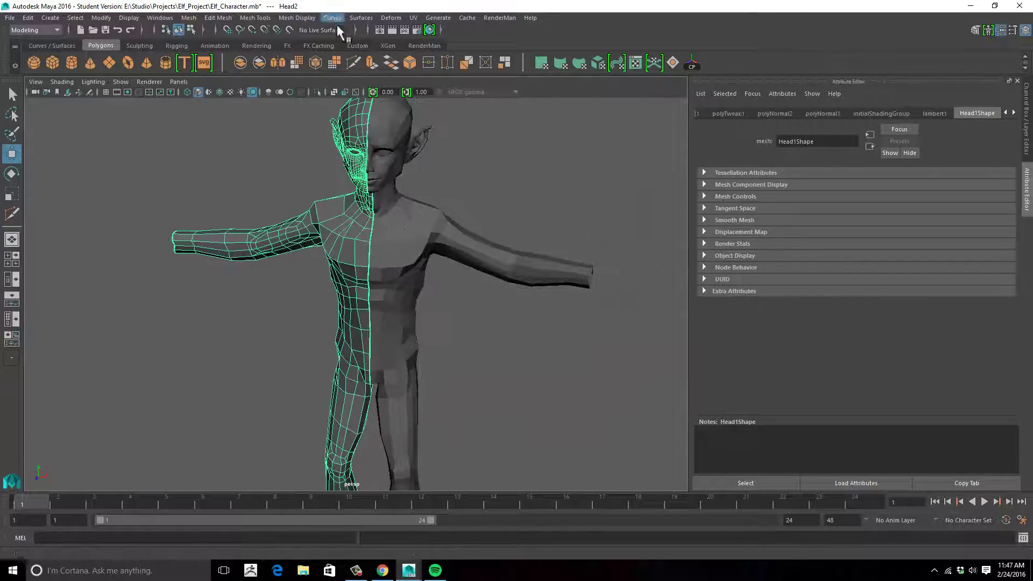
alt+drag(473, 209, 450, 205)
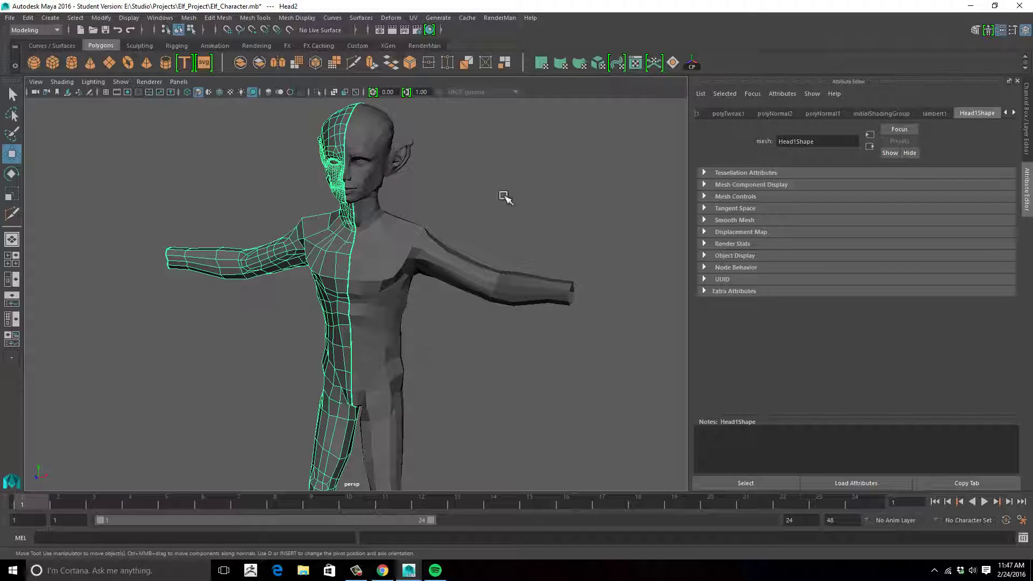
Step: Apply Set to Face to the normals of the mirrored half of the body mesh
alt+middle_drag(505, 197, 485, 191)
alt+right_drag(527, 198, 465, 197)
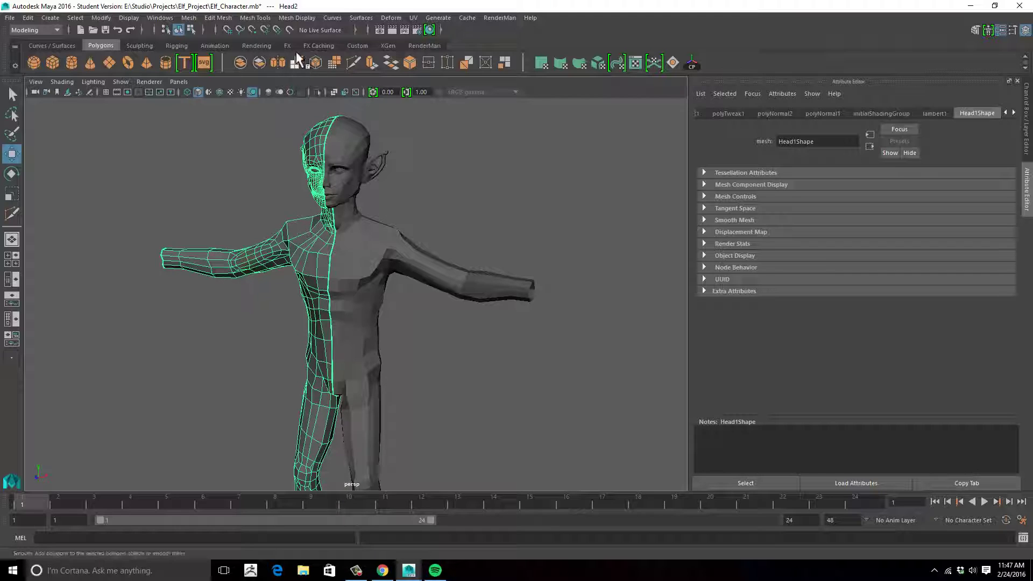
click(296, 17)
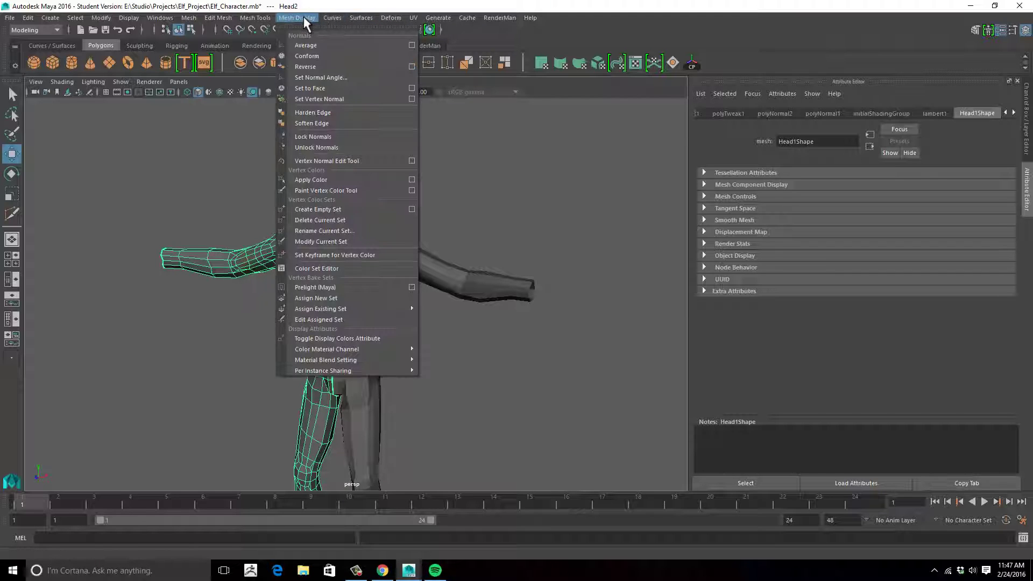
click(339, 88)
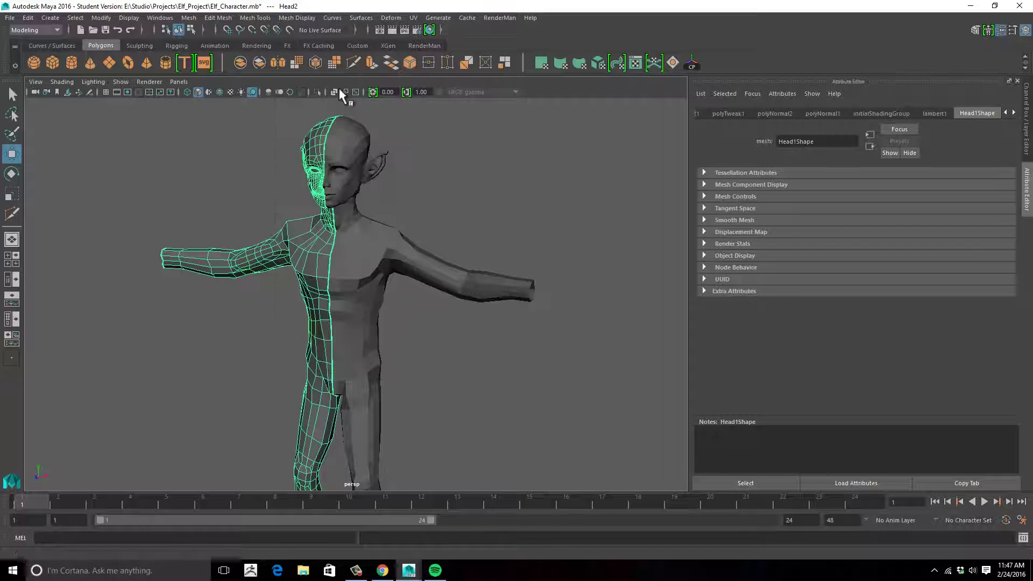
Step: Unlock the normals of the modeled half of the body mesh, soften its edges, and deselect it
alt+drag(434, 186, 467, 195)
click(410, 235)
click(388, 227)
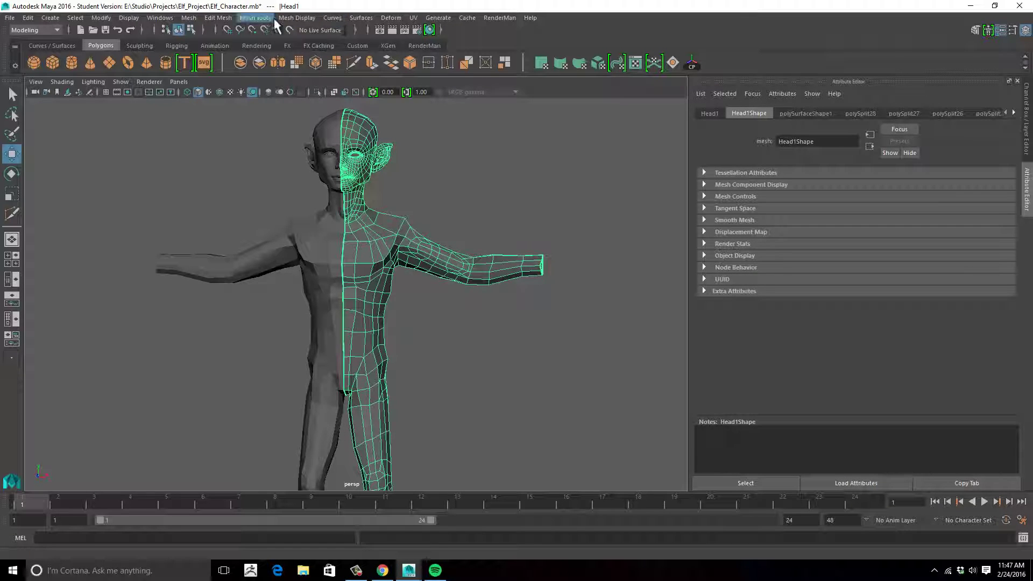
click(296, 17)
click(340, 150)
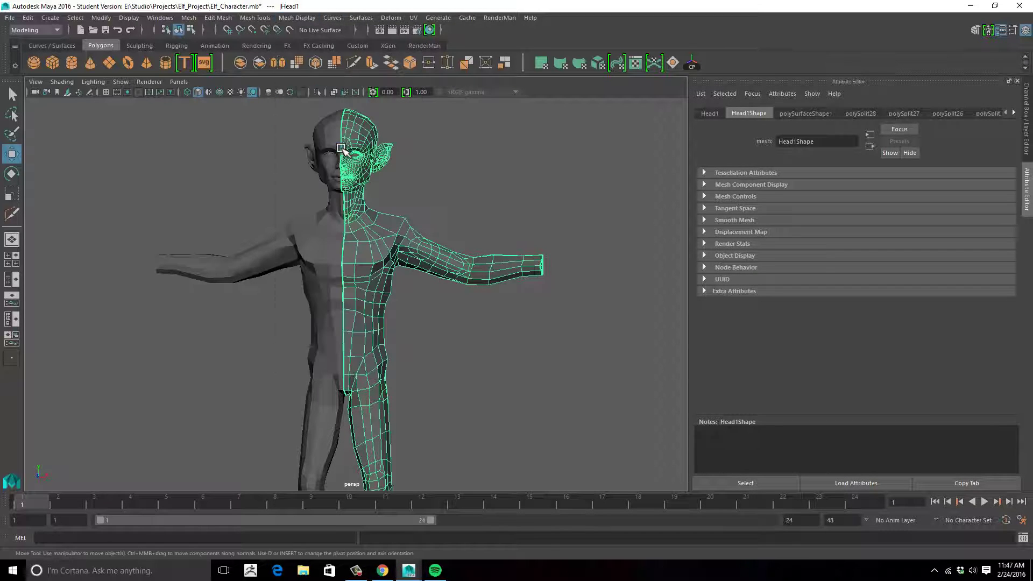
click(293, 18)
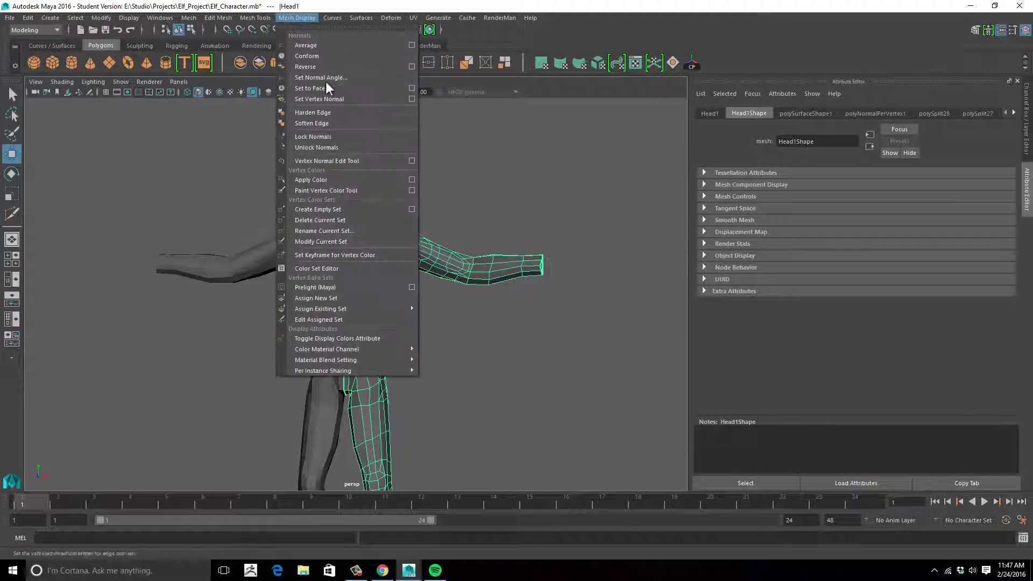
click(340, 120)
click(463, 189)
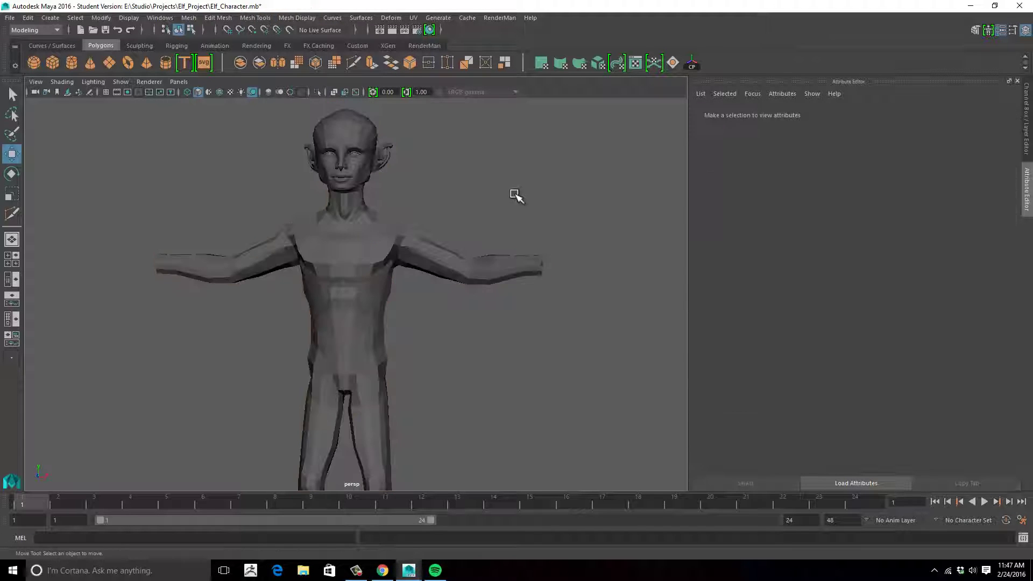
Step: Switch to the Select tool and save the elf character scene under its existing name
alt+drag(478, 204, 505, 240)
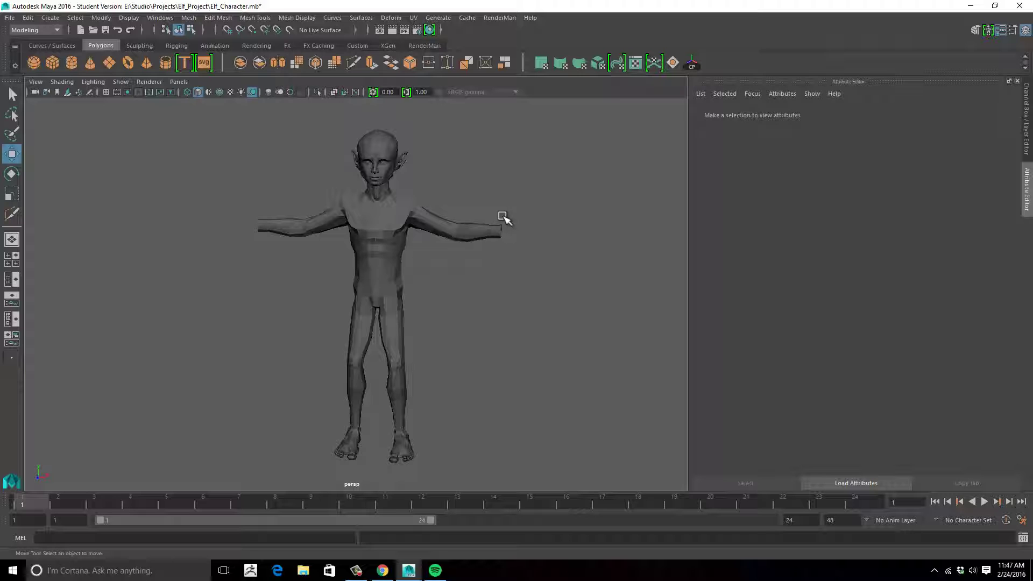
key(q)
key(ctrl+s)
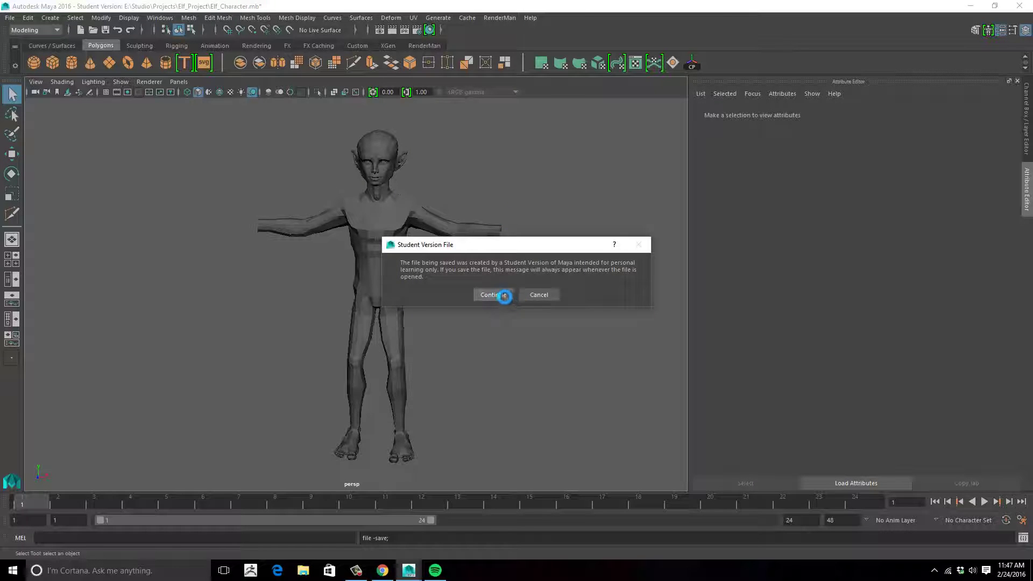